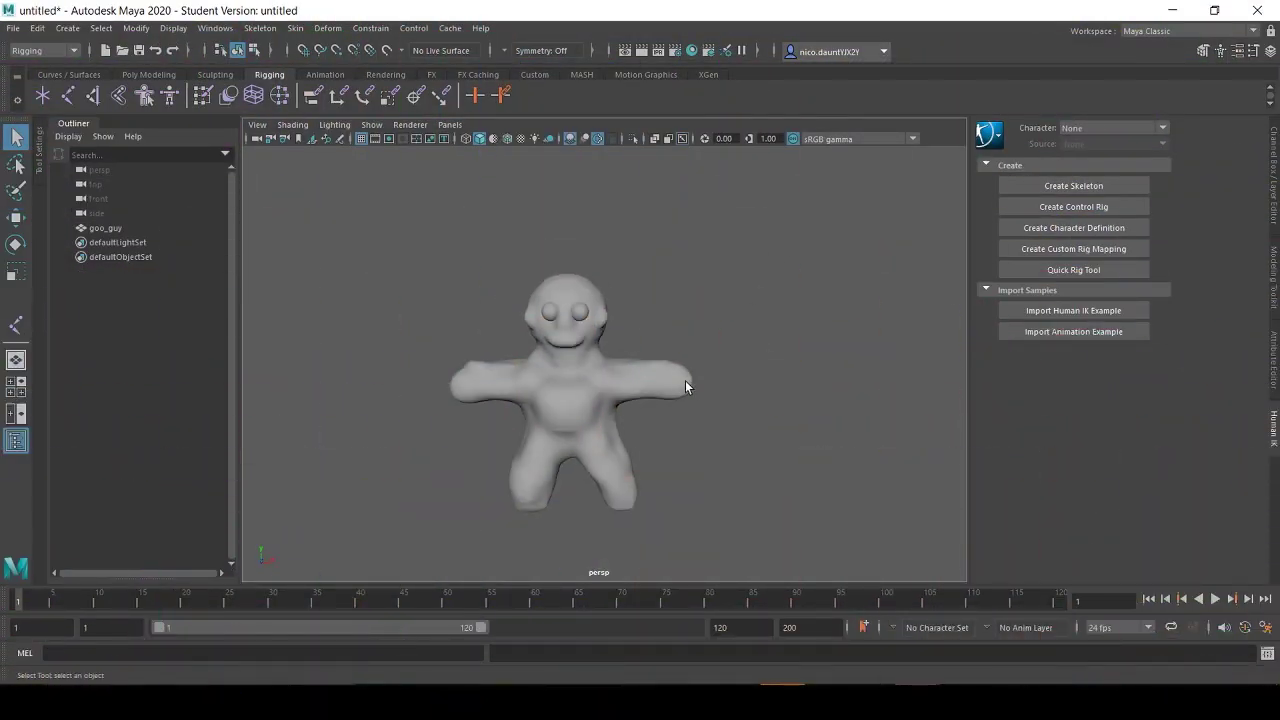
Examine the goo_guy character and its mesh wireframe from several angles and distances
alt+drag(685, 380, 747, 301)
scroll(680, 423, up, 5)
scroll(717, 329, down, 5)
scroll(717, 329, up, 5)
scroll(720, 325, down, 3)
scroll(699, 305, up, 2)
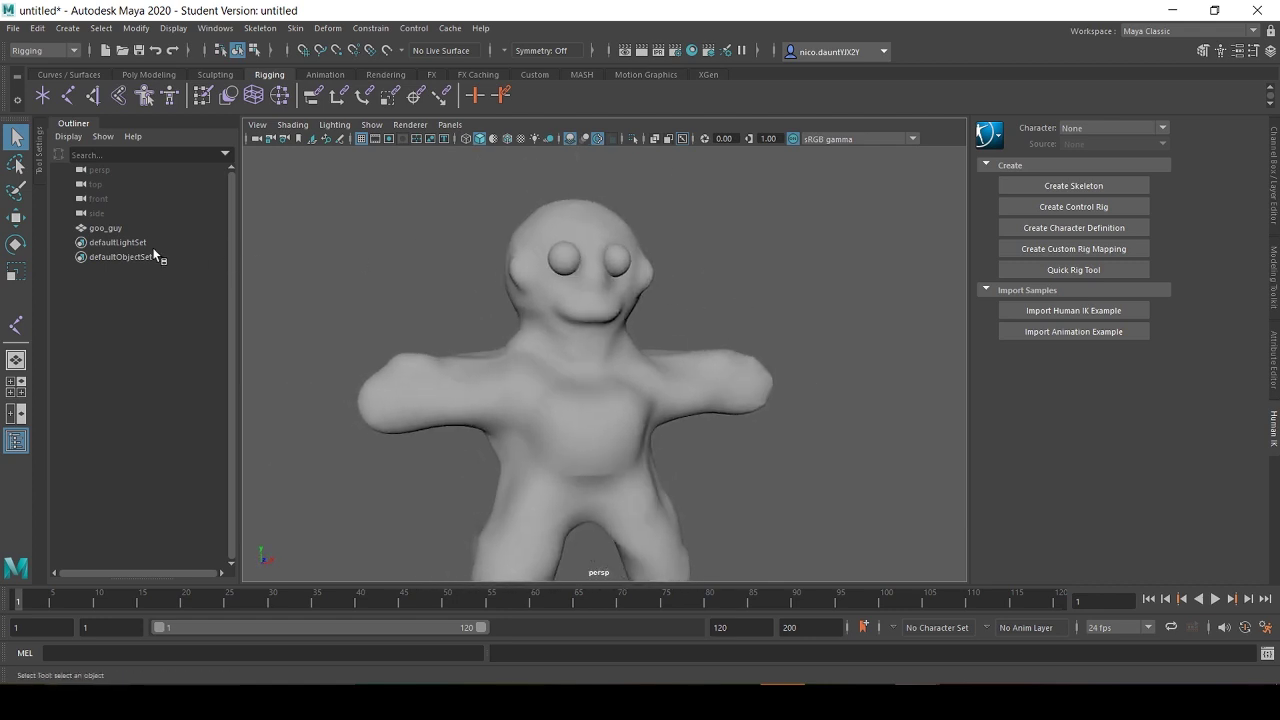
click(105, 228)
scroll(766, 271, down, 4)
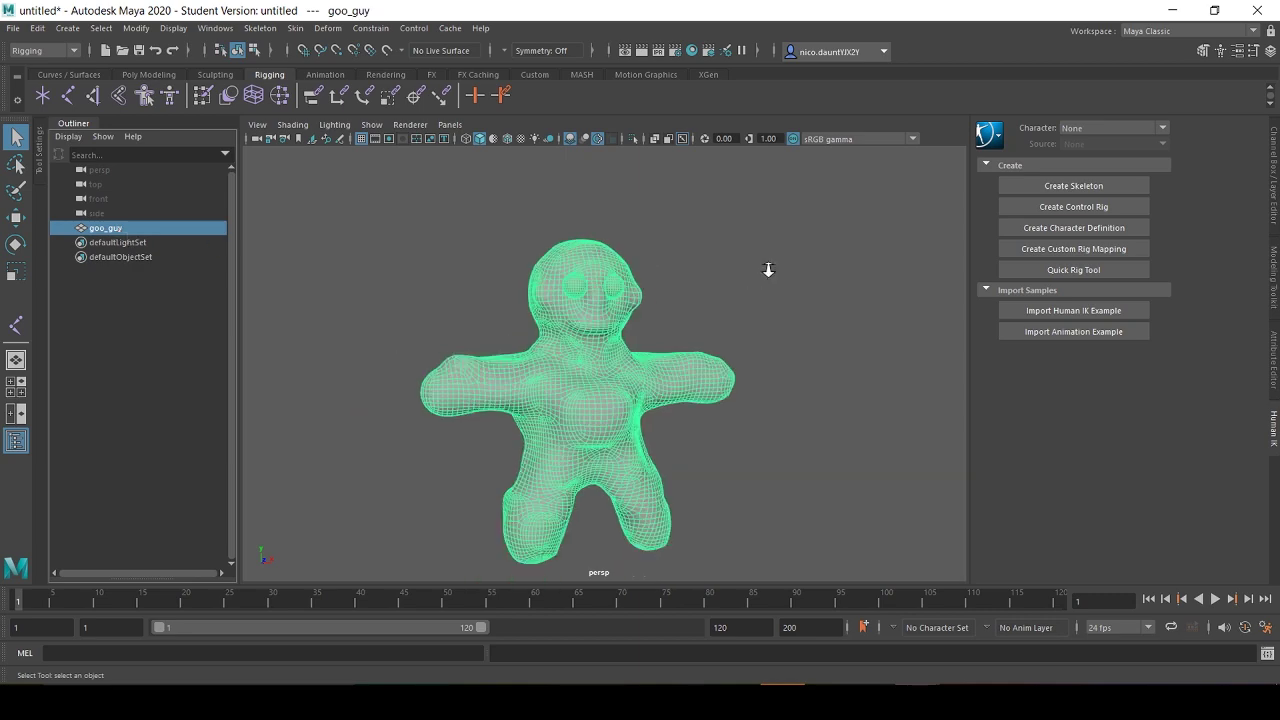
scroll(701, 289, up, 6)
scroll(701, 290, down, 6)
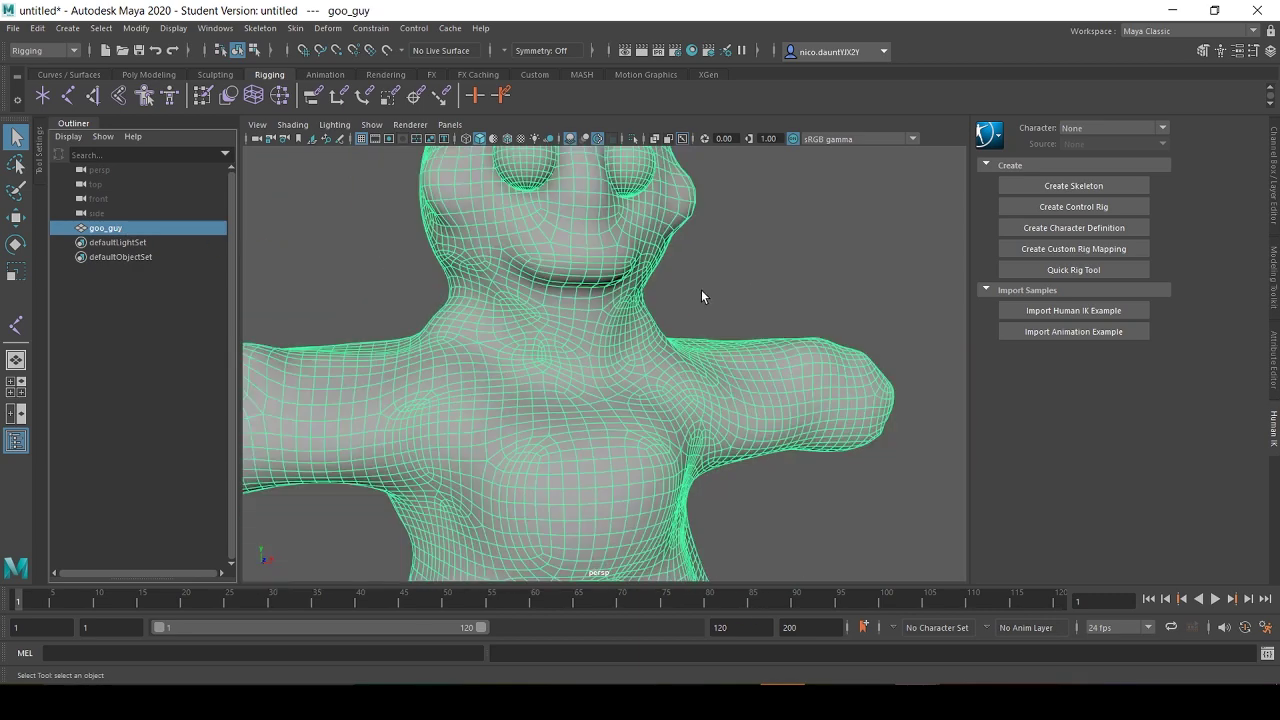
alt+drag(724, 282, 696, 295)
scroll(696, 295, down, 2)
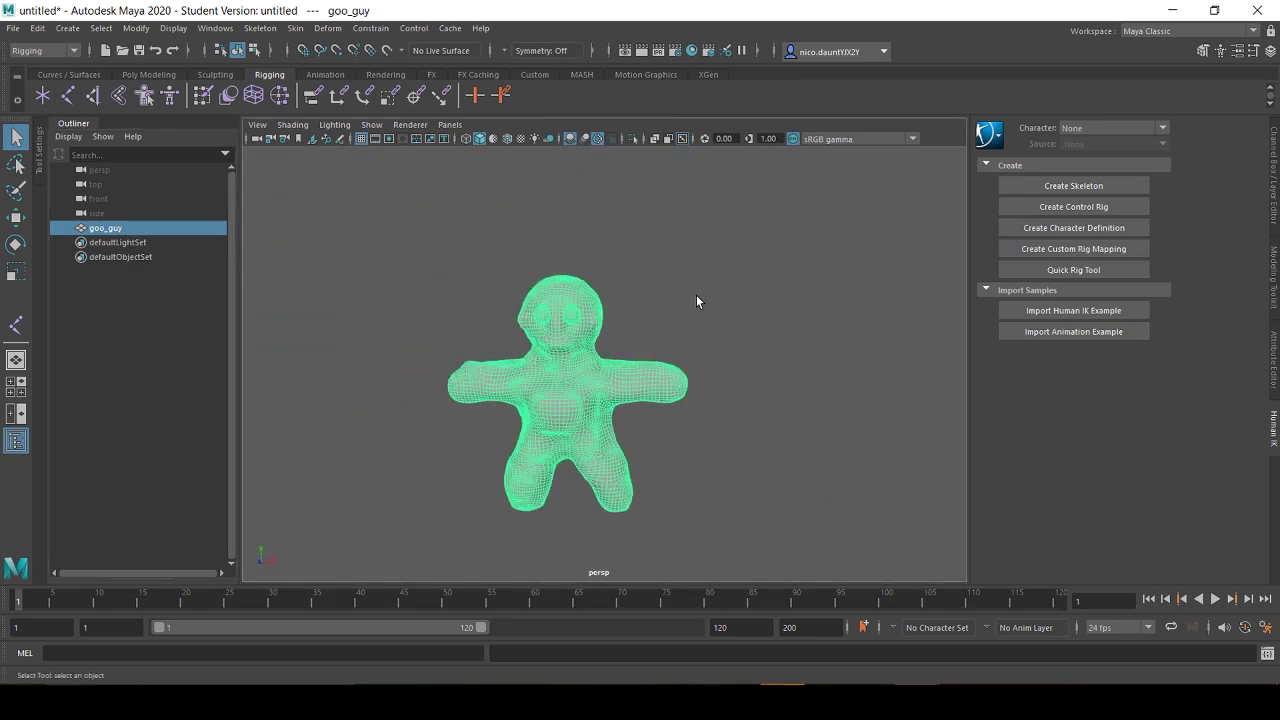
alt+middle_drag(665, 308, 767, 288)
scroll(762, 286, up, 2)
scroll(823, 275, up, 1)
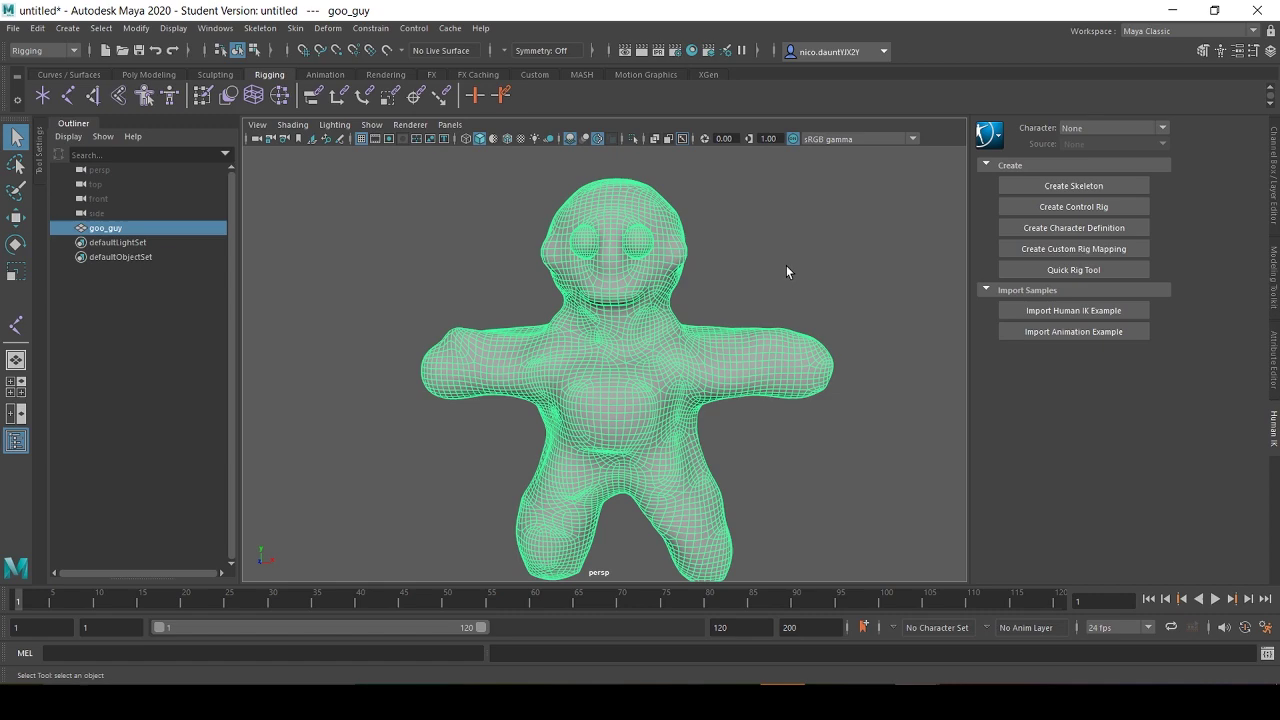
click(786, 265)
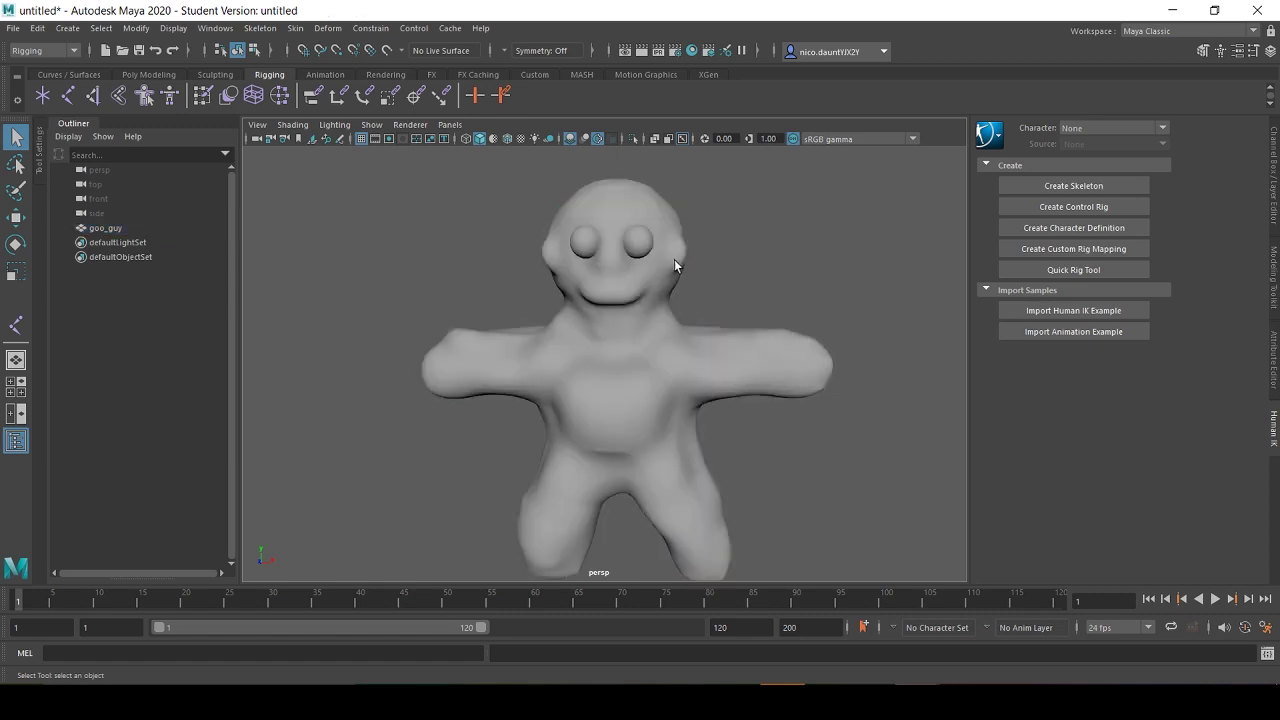
Freeze the transformations of the goo_guy mesh and center its pivot
click(96, 228)
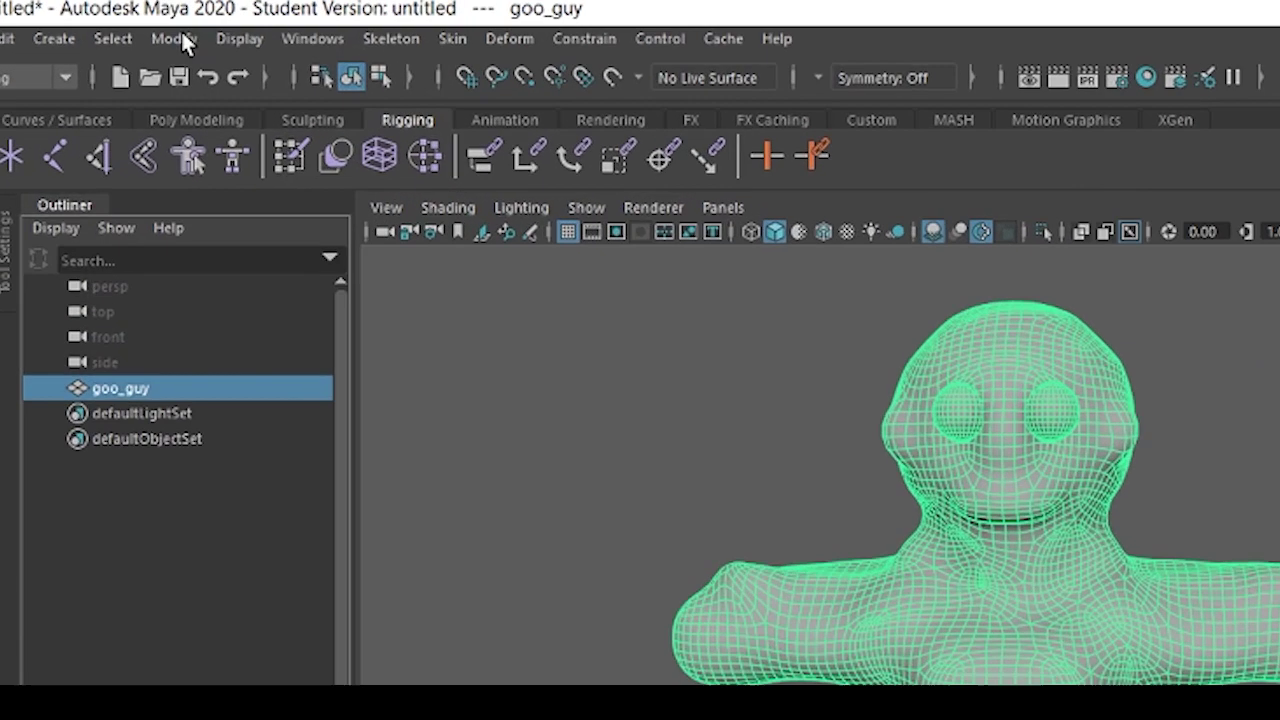
click(136, 28)
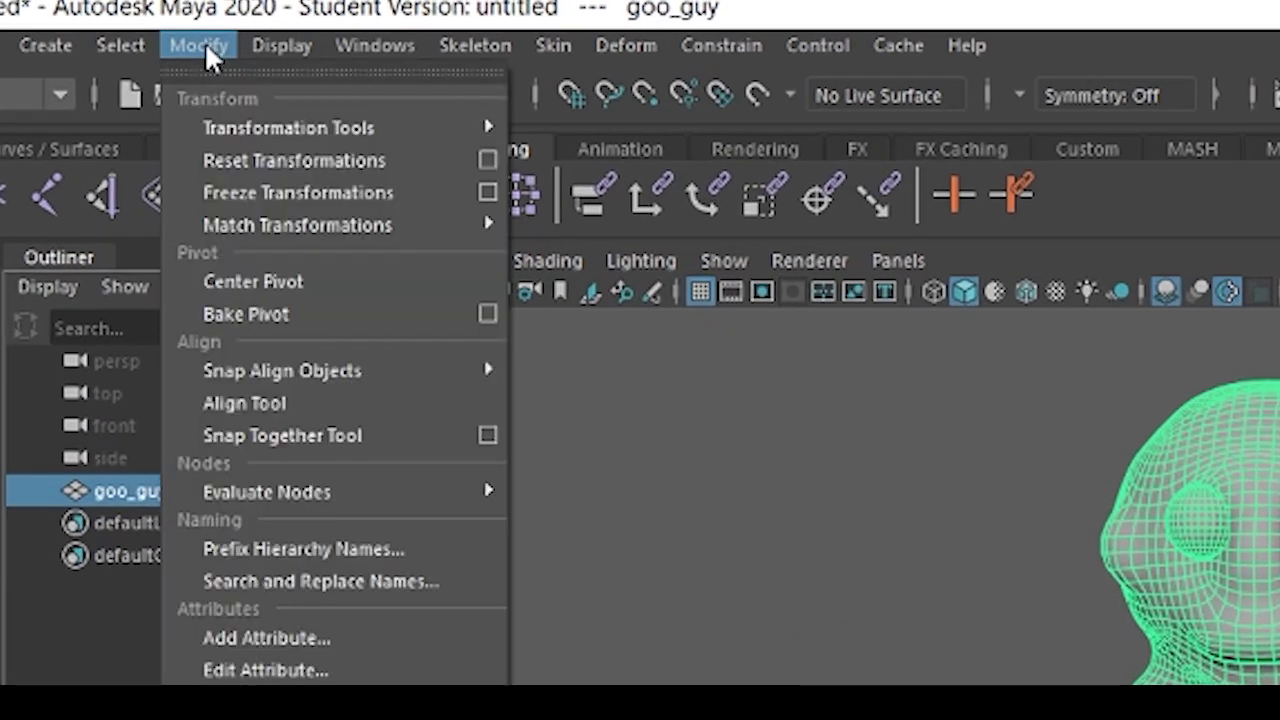
mouse_move(173, 68)
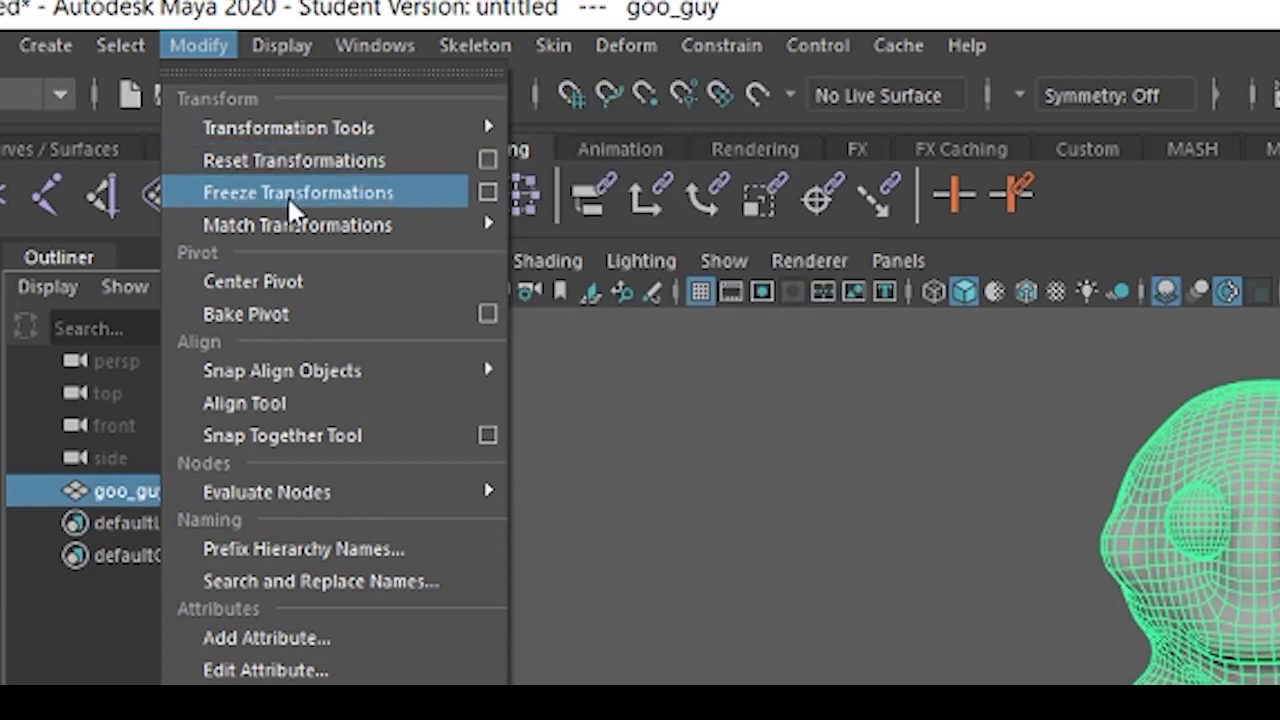
click(287, 195)
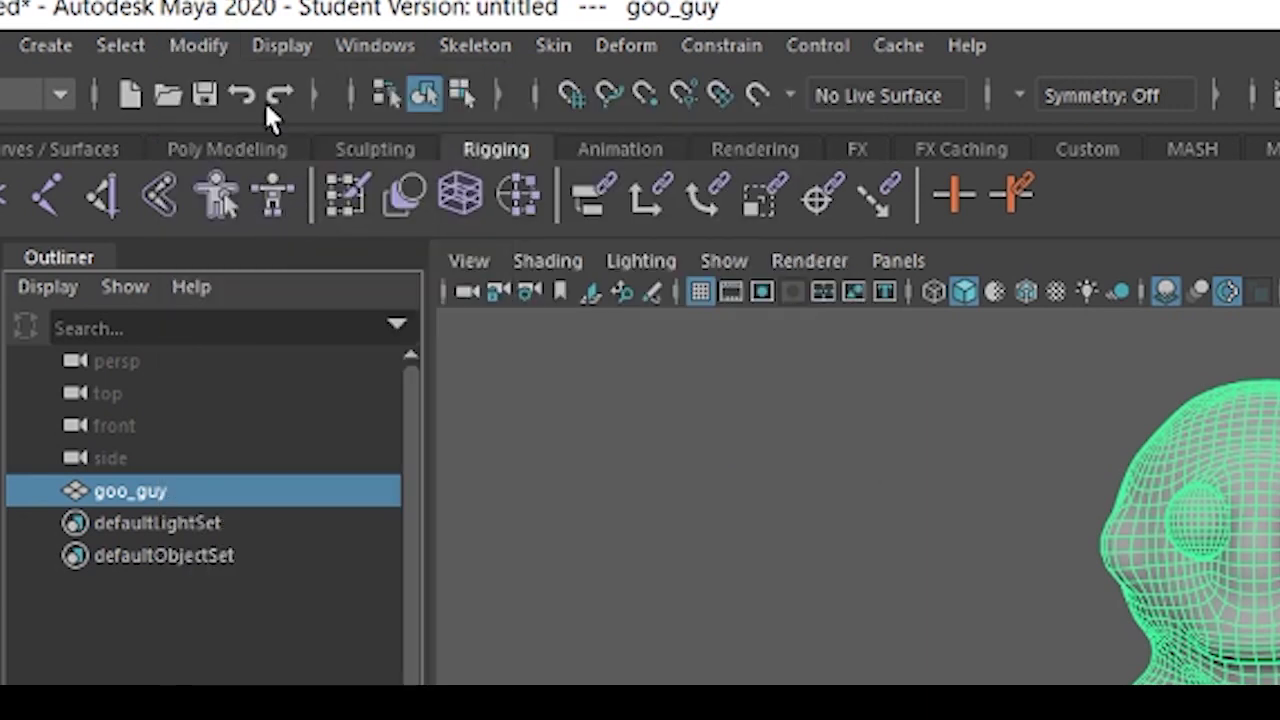
click(226, 45)
click(294, 283)
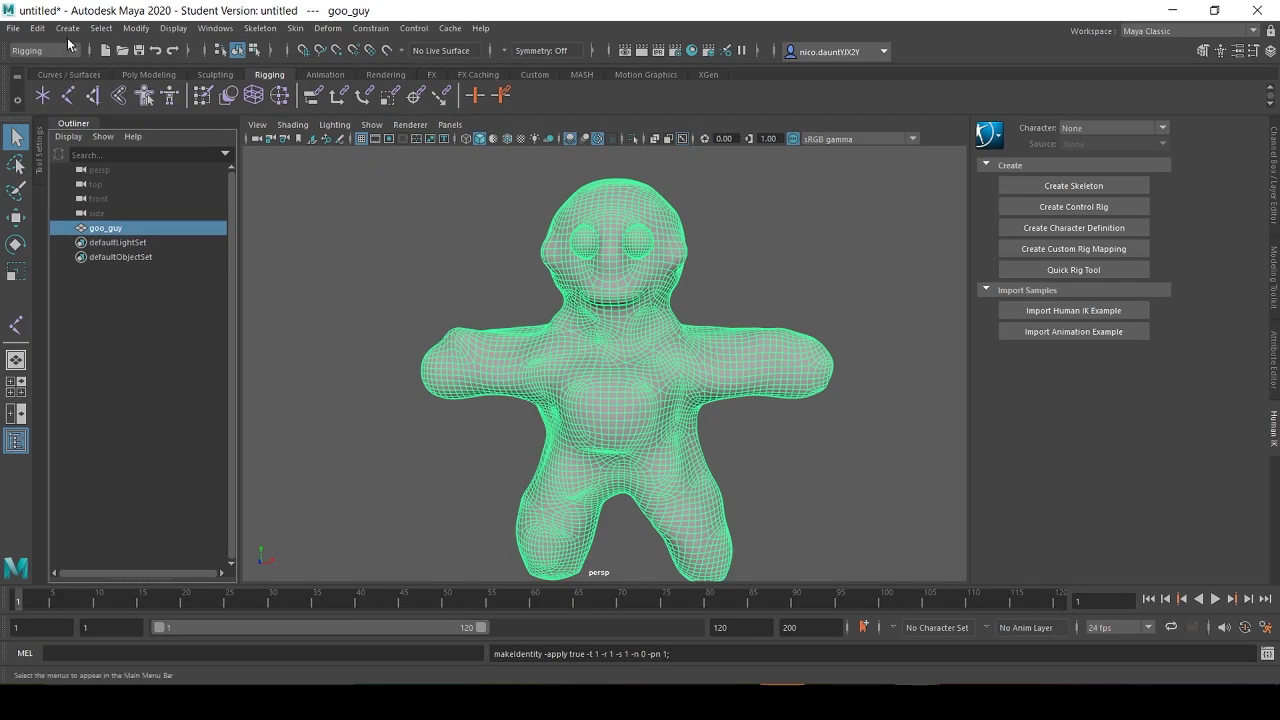
Delete the construction history of the goo_guy mesh
click(42, 30)
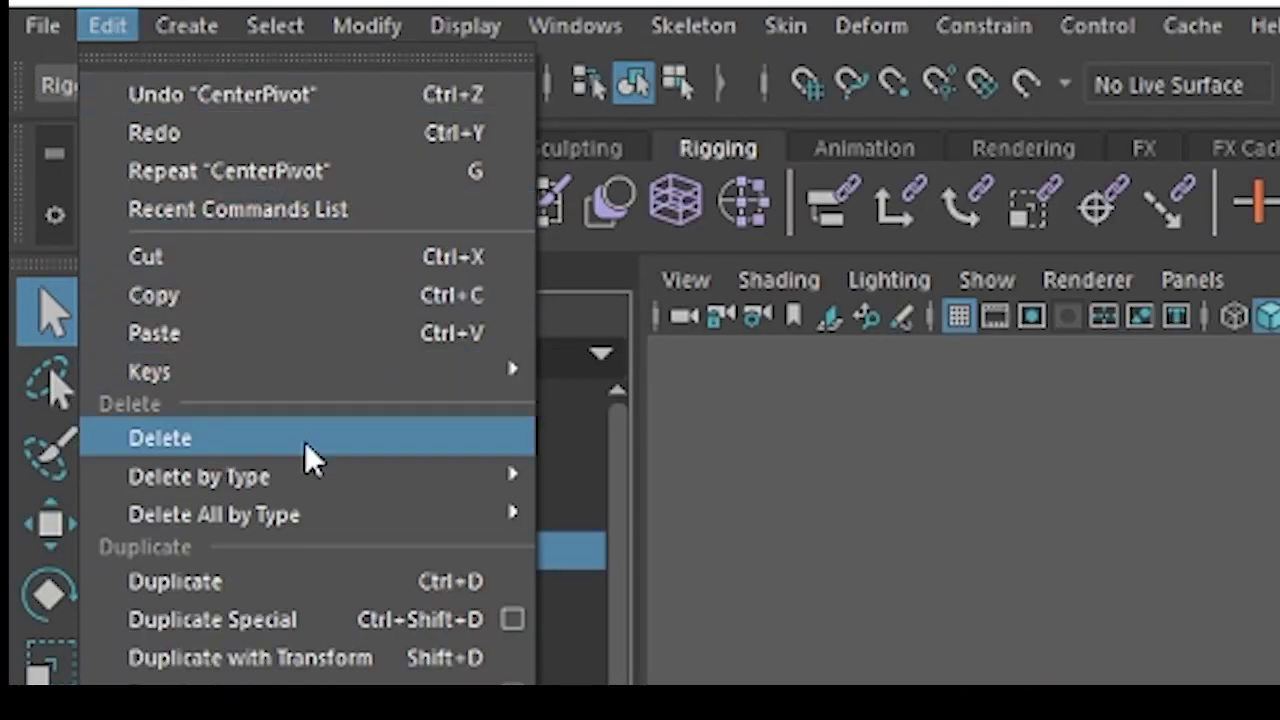
mouse_move(121, 201)
click(590, 488)
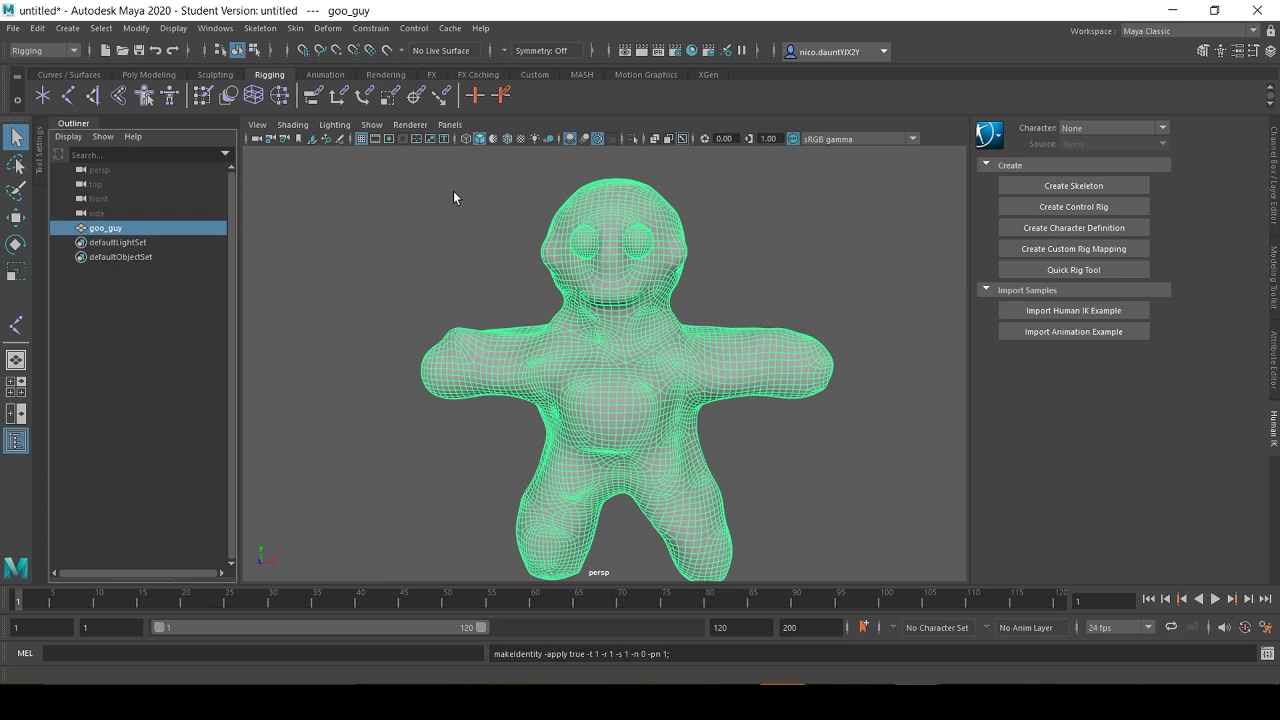
Auto-rig the goo_guy mesh with the Quick Rig Tool
click(1073, 269)
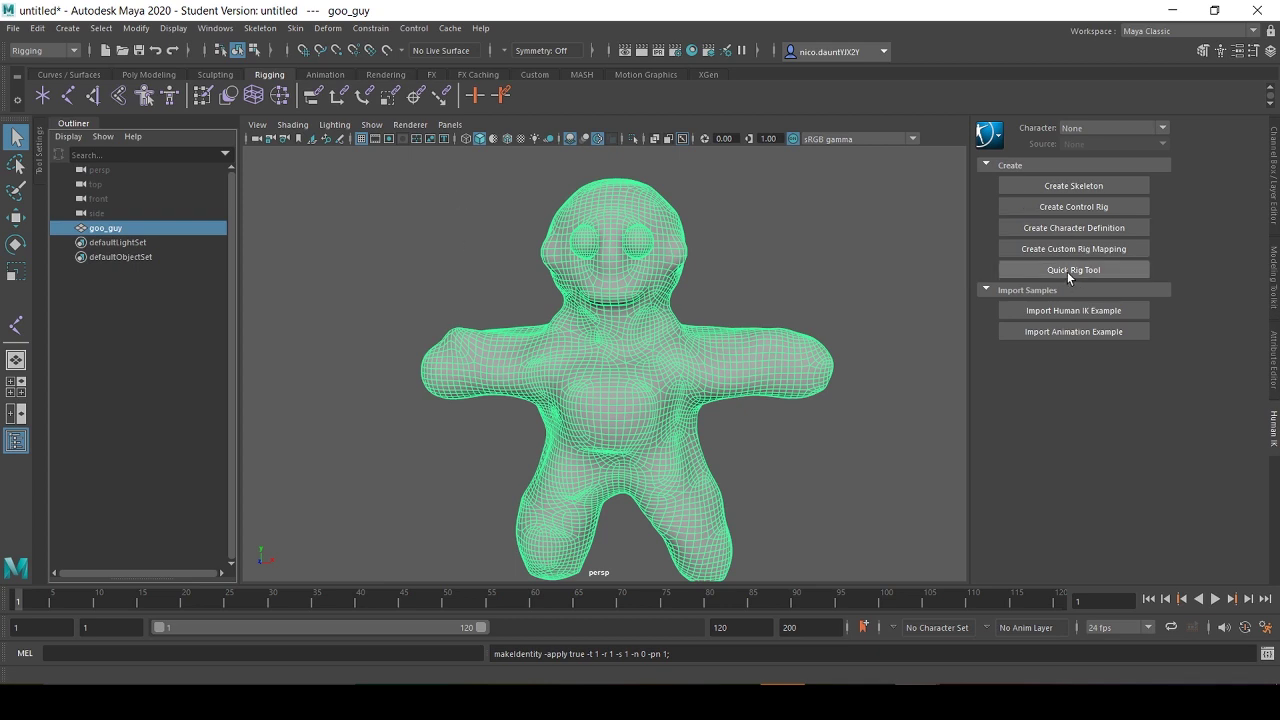
click(554, 357)
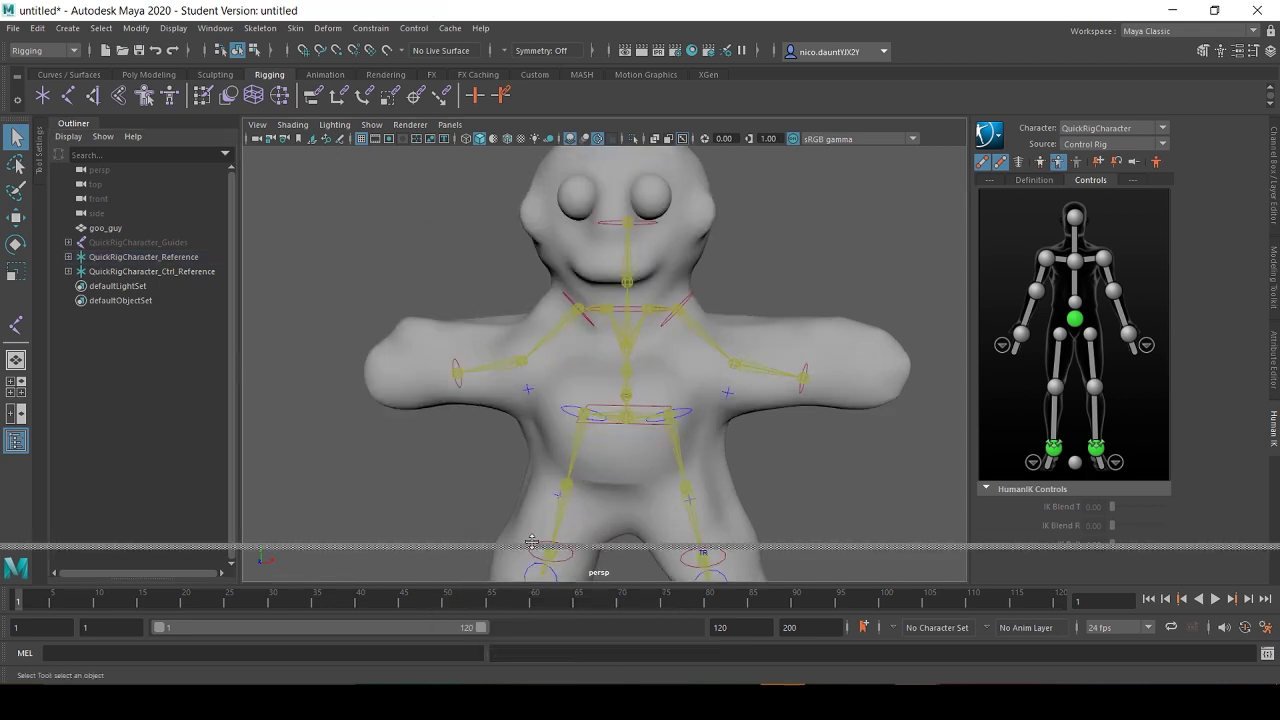
Lower both arms with the wrist controls and keyframe the whole control rig at frames 1 and 120
click(806, 333)
key(e)
click(451, 329)
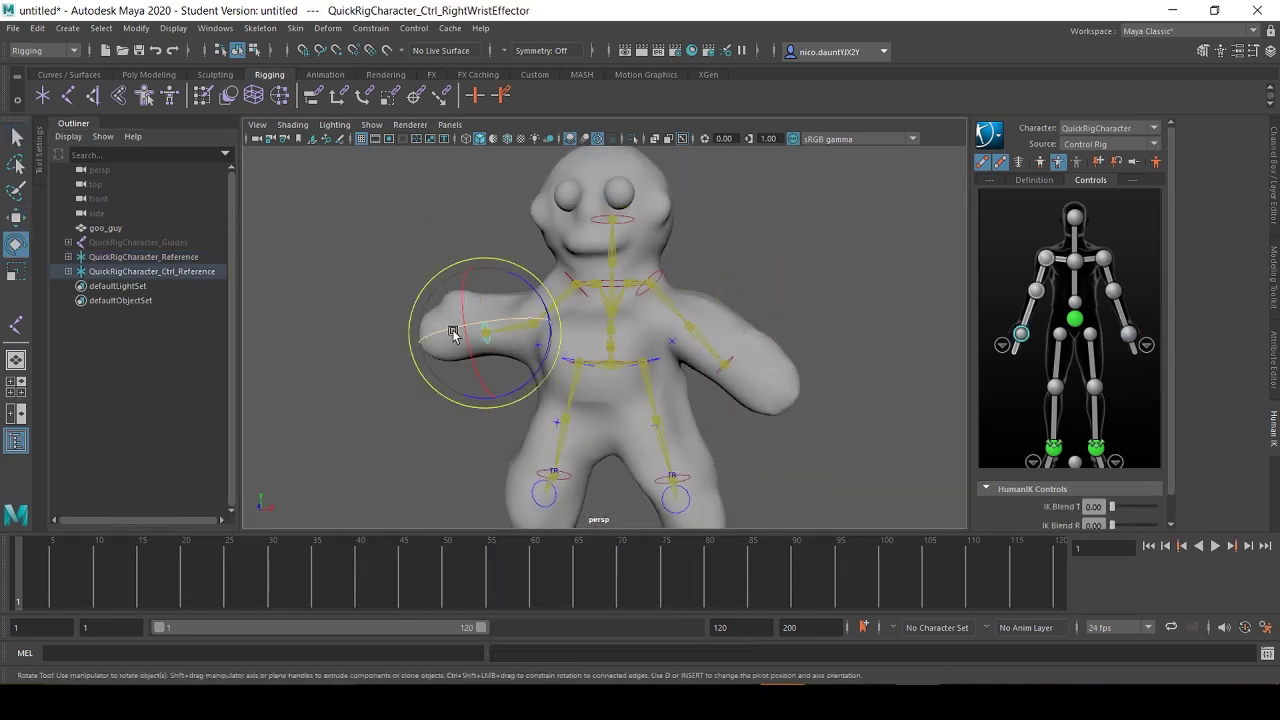
click(608, 205)
click(680, 488)
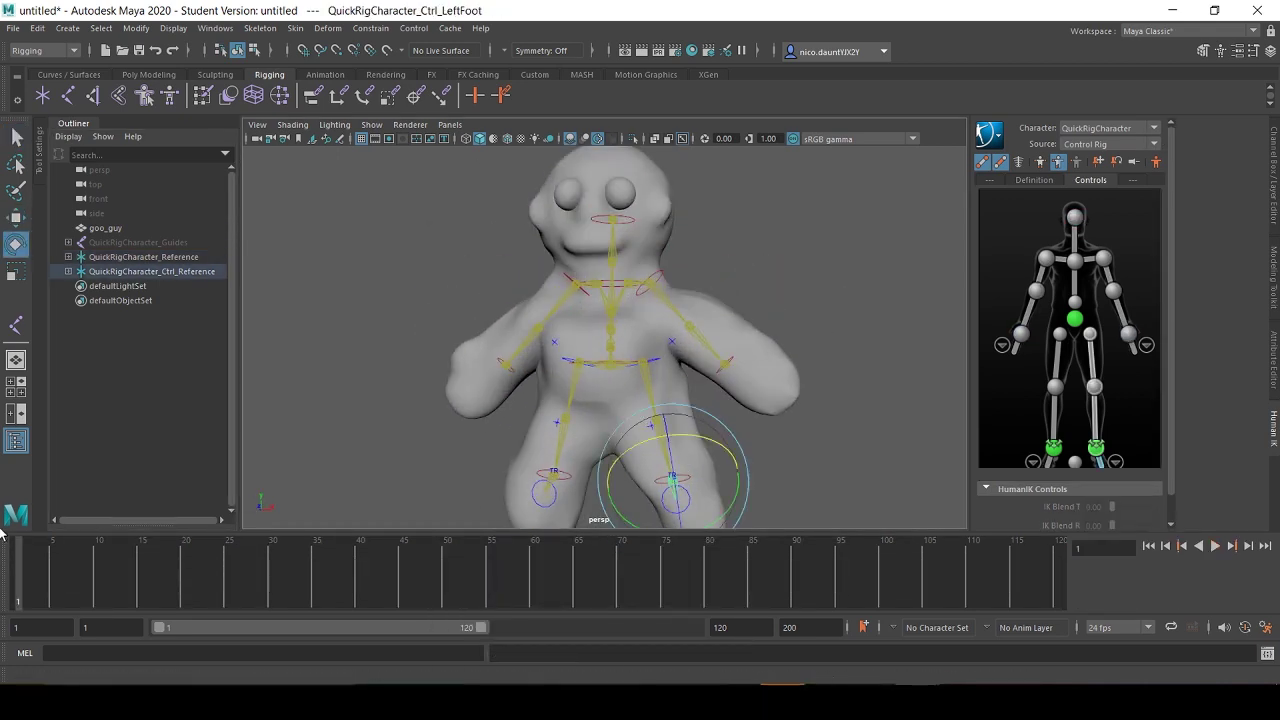
click(757, 329)
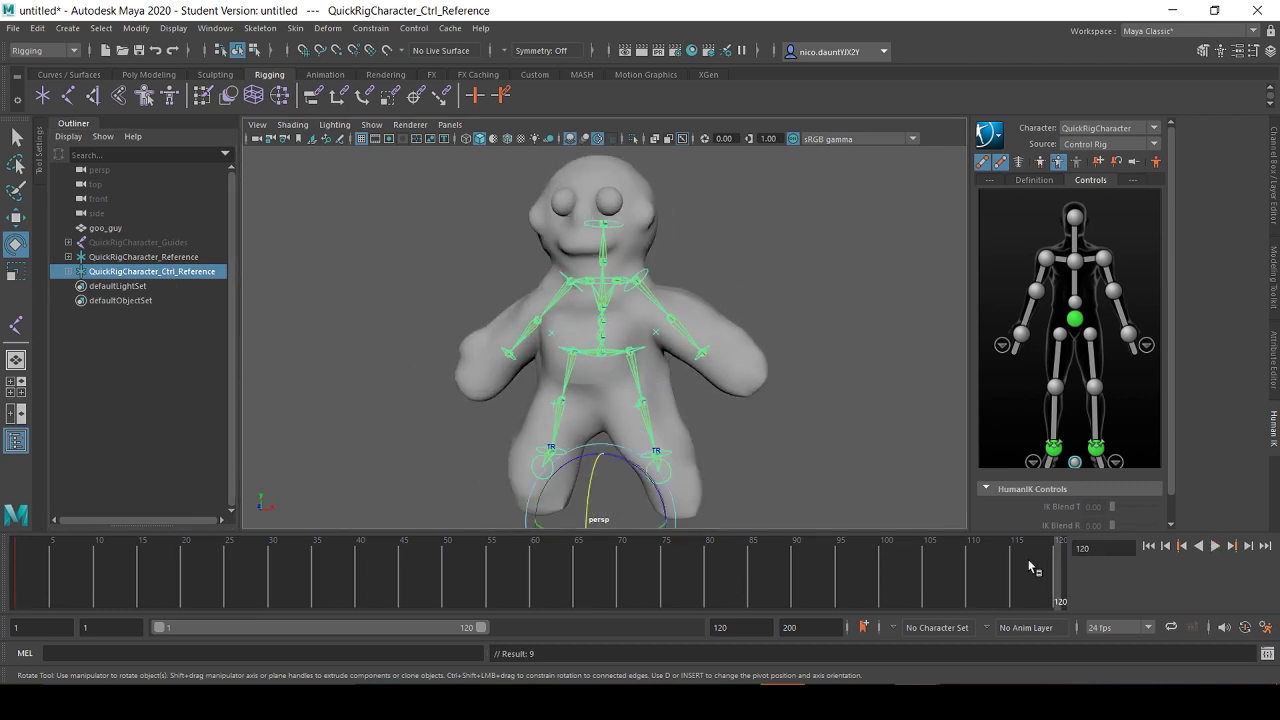
At frame 51, pose the character's upper body using the left wrist, right shoulder and head controls
click(455, 570)
click(726, 334)
drag(726, 334, 690, 390)
click(566, 281)
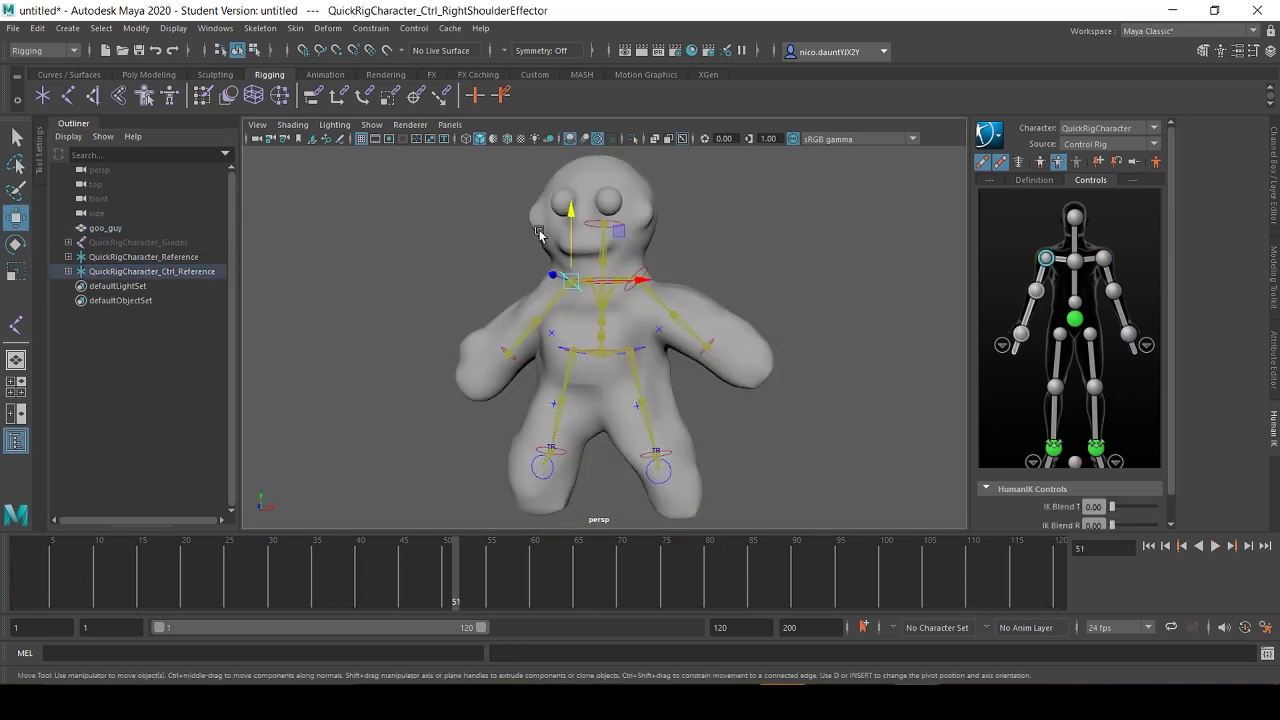
drag(566, 281, 560, 250)
click(605, 212)
Try to pose the legs by rotating the left upper leg and moving the right foot forward
click(630, 395)
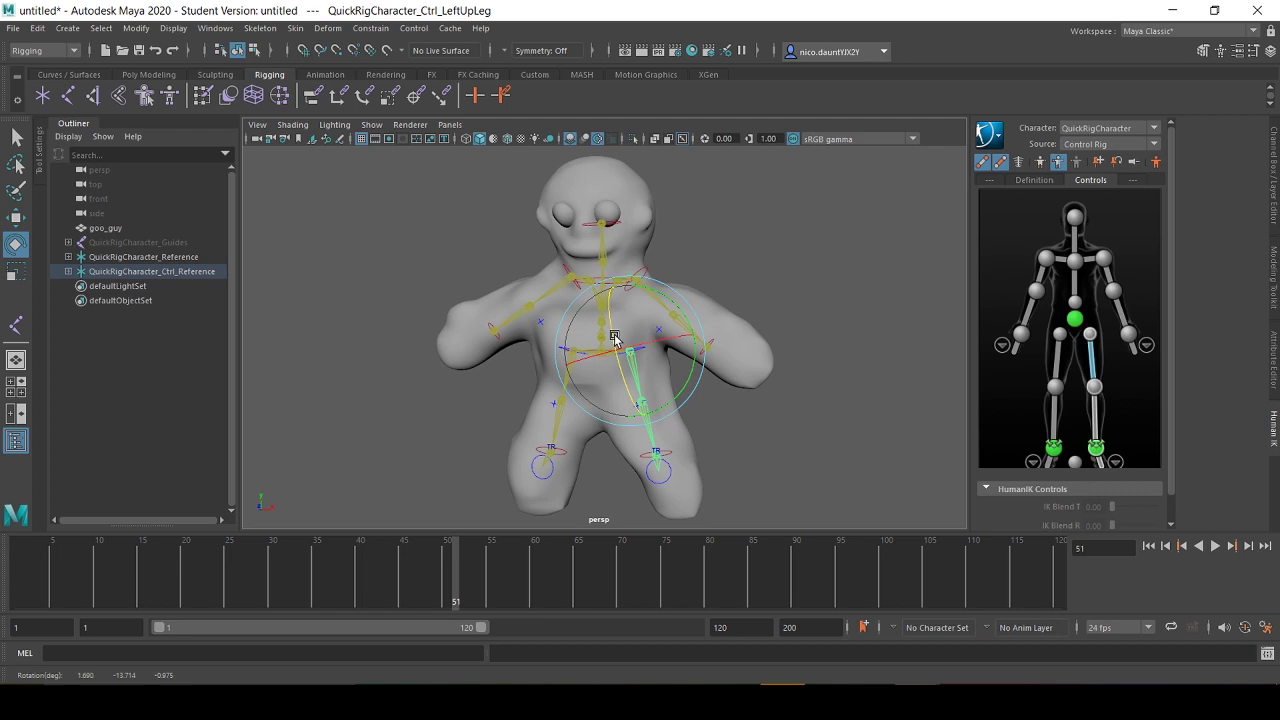
scroll(534, 354, up, 3)
scroll(534, 354, down, 3)
click(553, 404)
click(575, 435)
alt+drag(540, 380, 540, 430)
key(w)
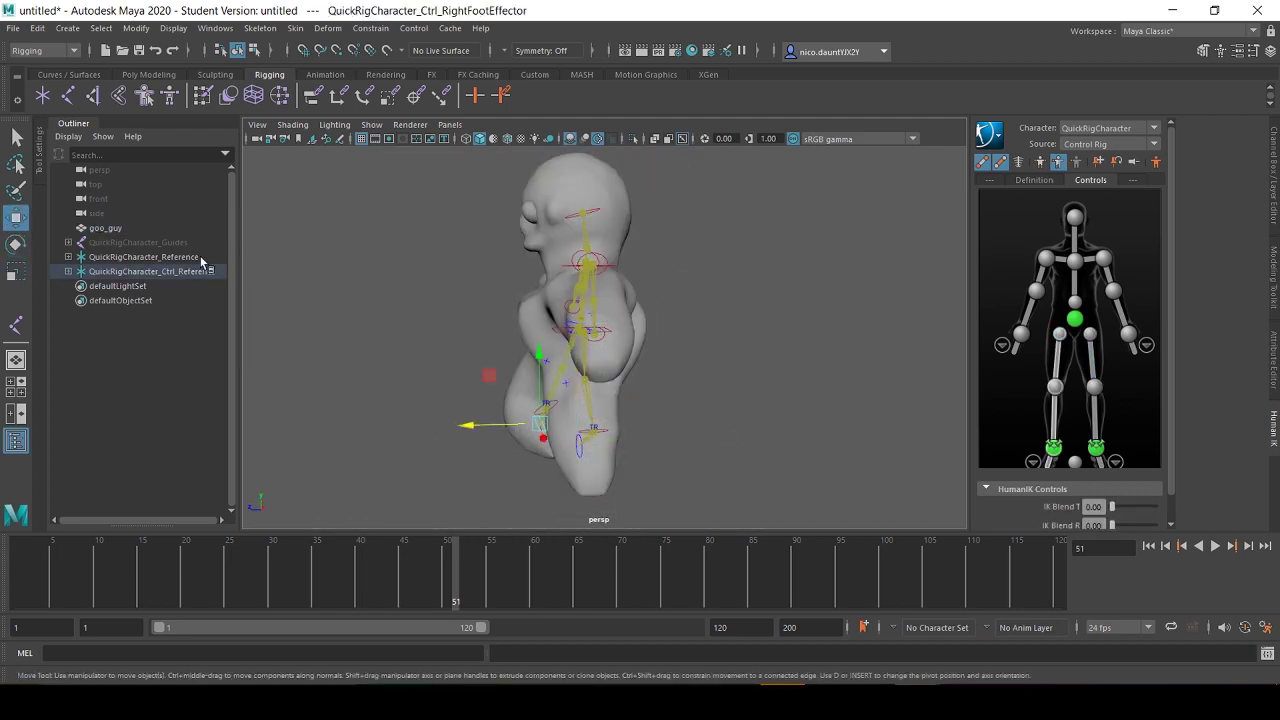
Undo the leg pose changes
key(ctrl+z)
key(ctrl+z)
key(ctrl+z)
key(ctrl+z)
key(ctrl+z)
key(ctrl+z)
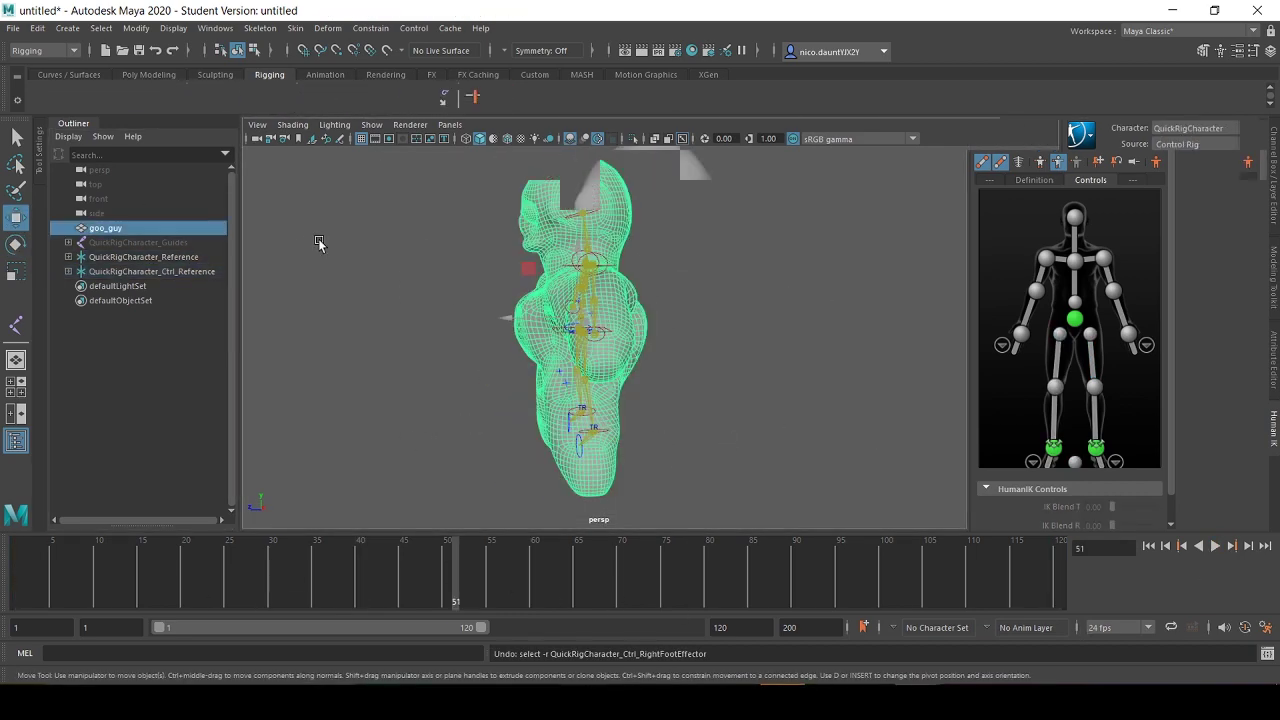
Play back the animation and select everything from goo_guy through QuickRigCharacter_Ctrl_Reference
click(1214, 546)
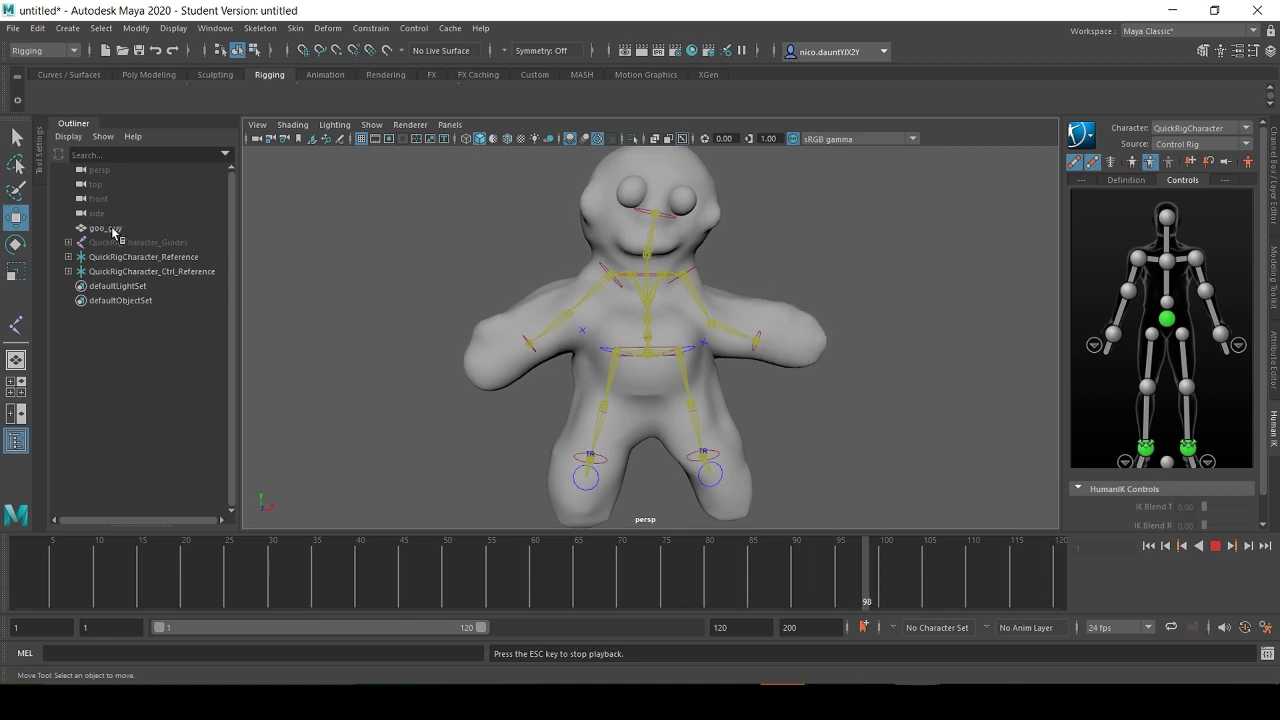
click(105, 228)
shift+click(143, 271)
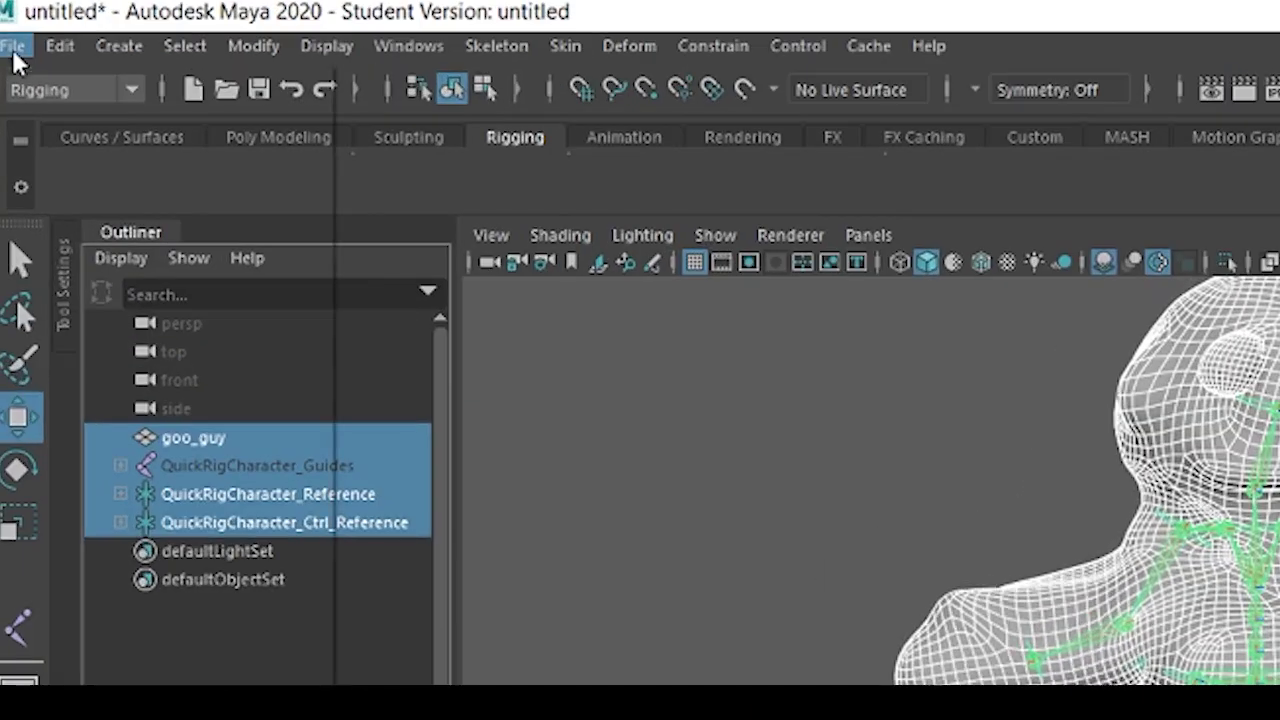
Export the whole scene as an FBX file named googuy in the MAYA2UNITY folder and dismiss the export report
click(13, 28)
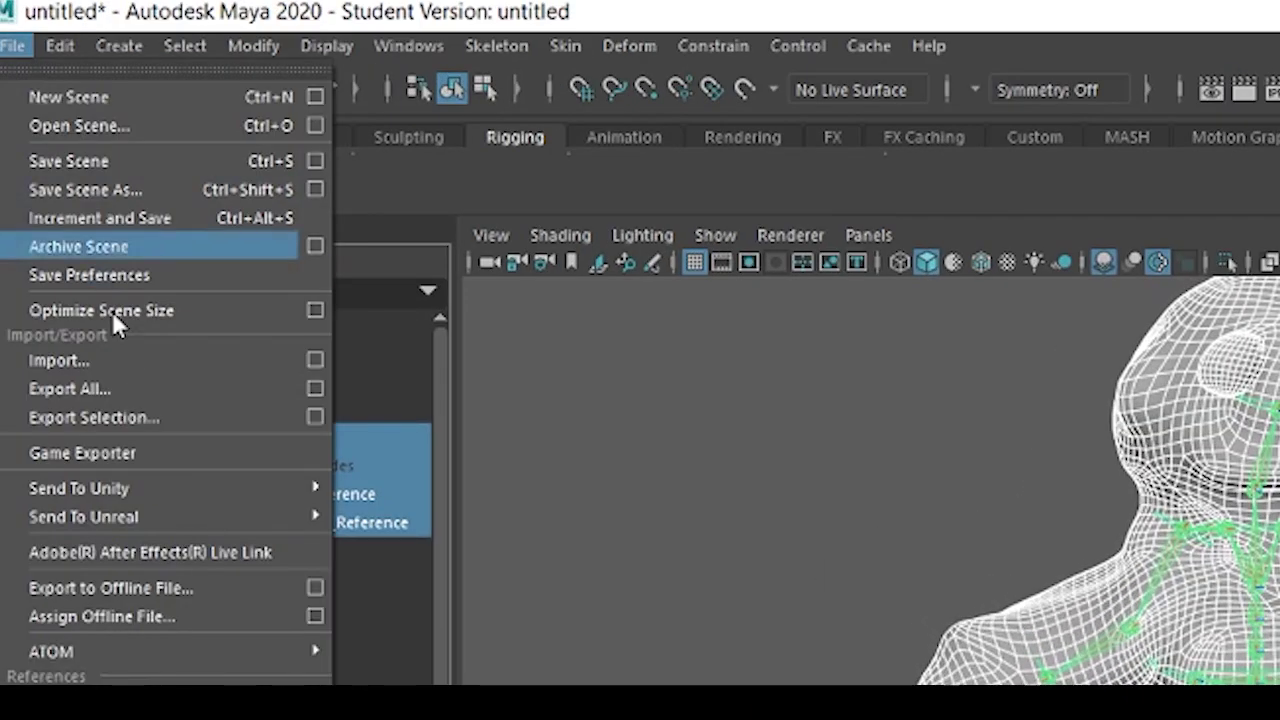
click(138, 390)
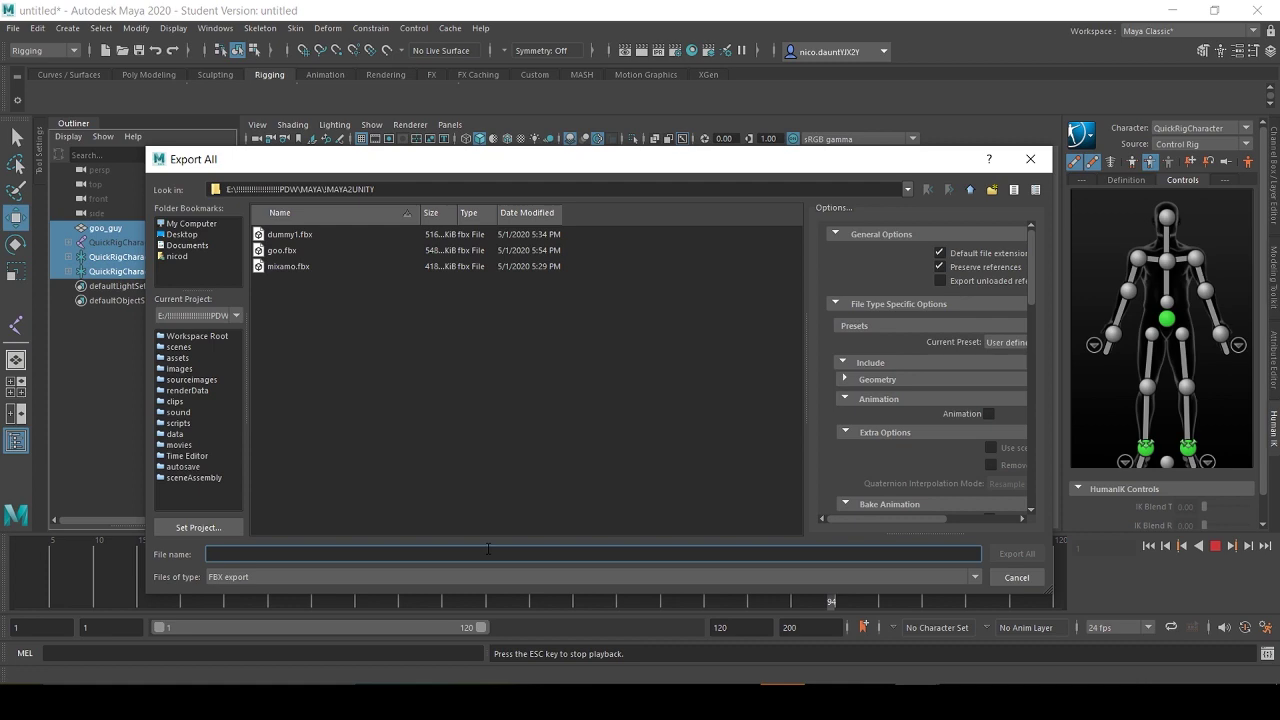
text(ooguy)
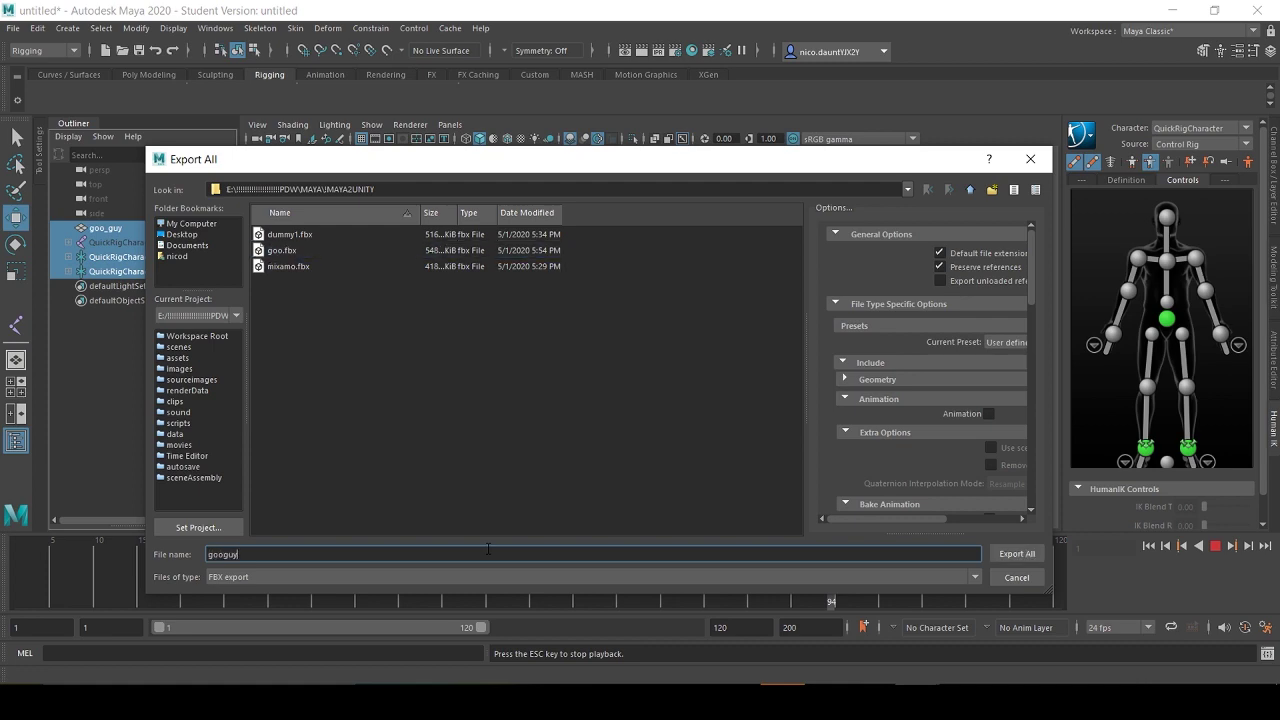
click(1012, 554)
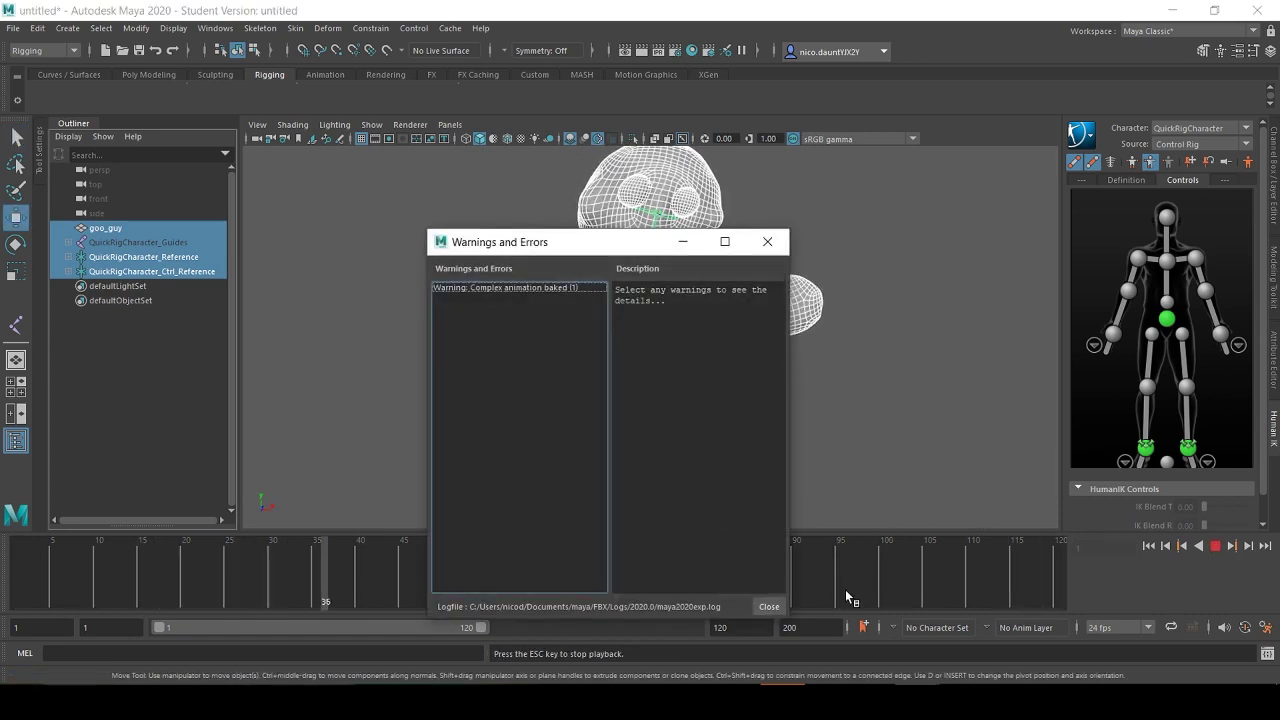
click(768, 607)
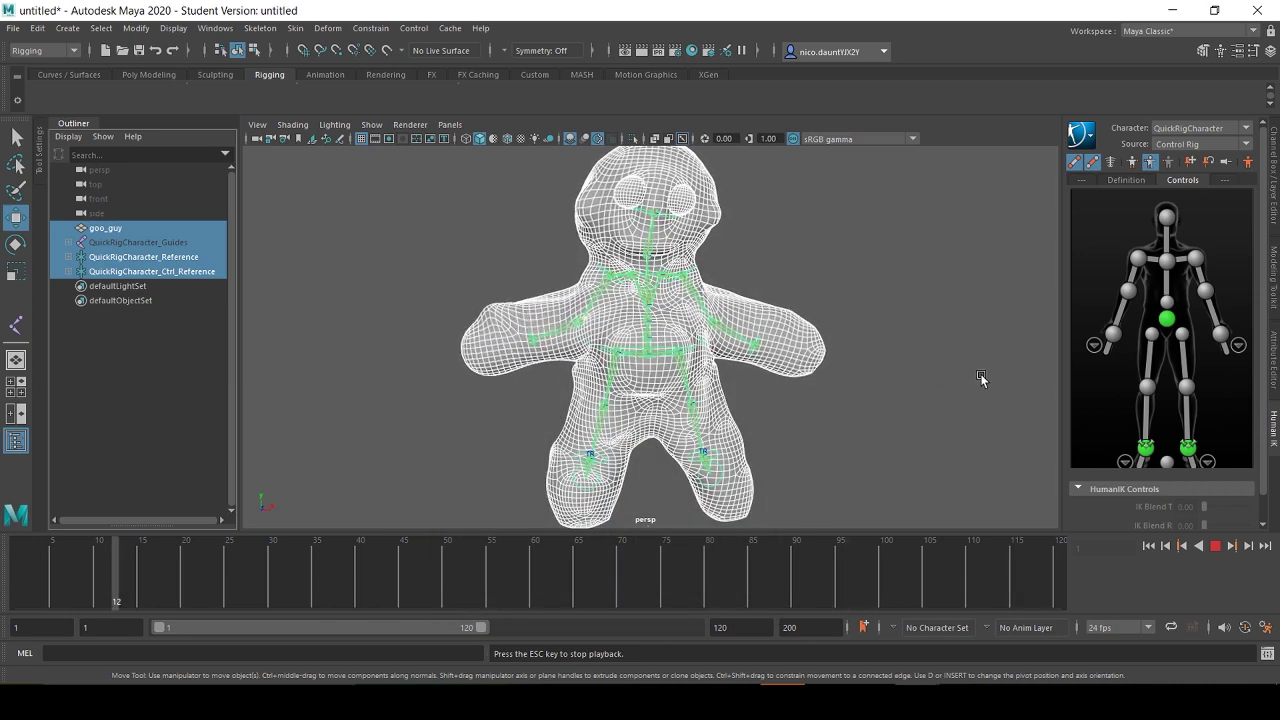
Stop the playback, return to frame 1 and highlight the entire animation range on the timeline up to frame 120
click(1214, 547)
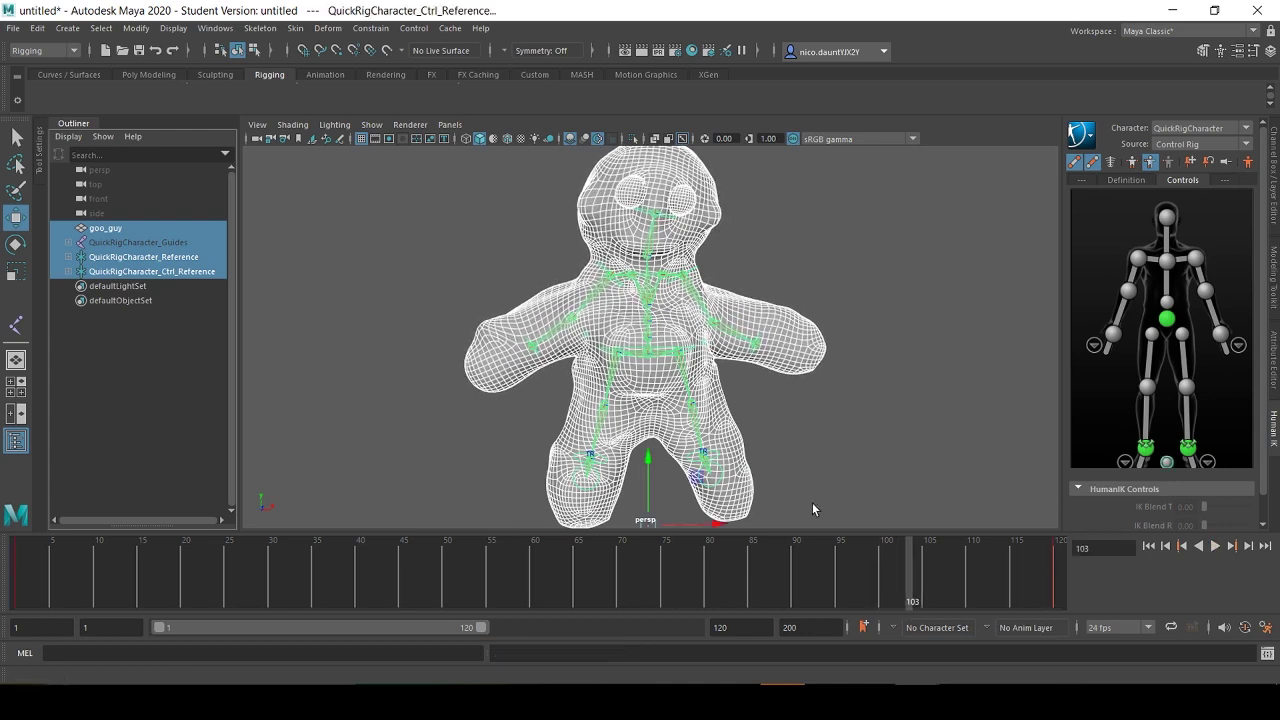
key(ctrl+h)
key(alt+v)
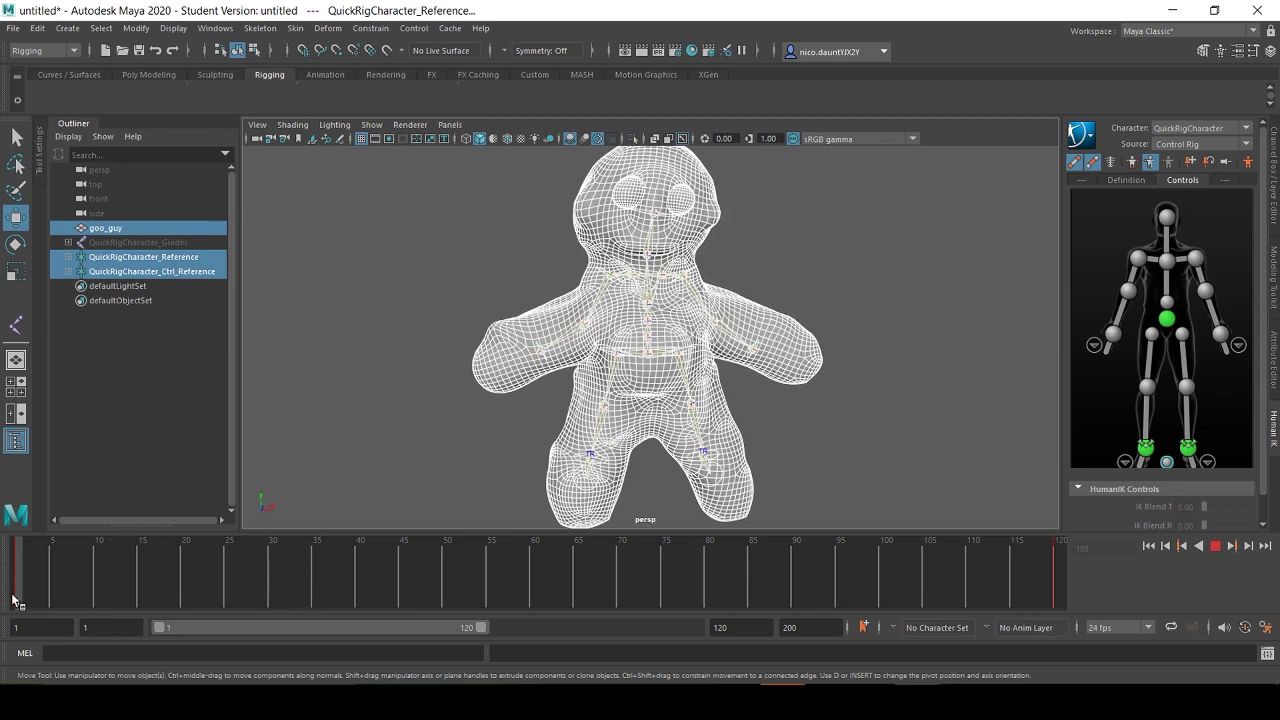
click(33, 568)
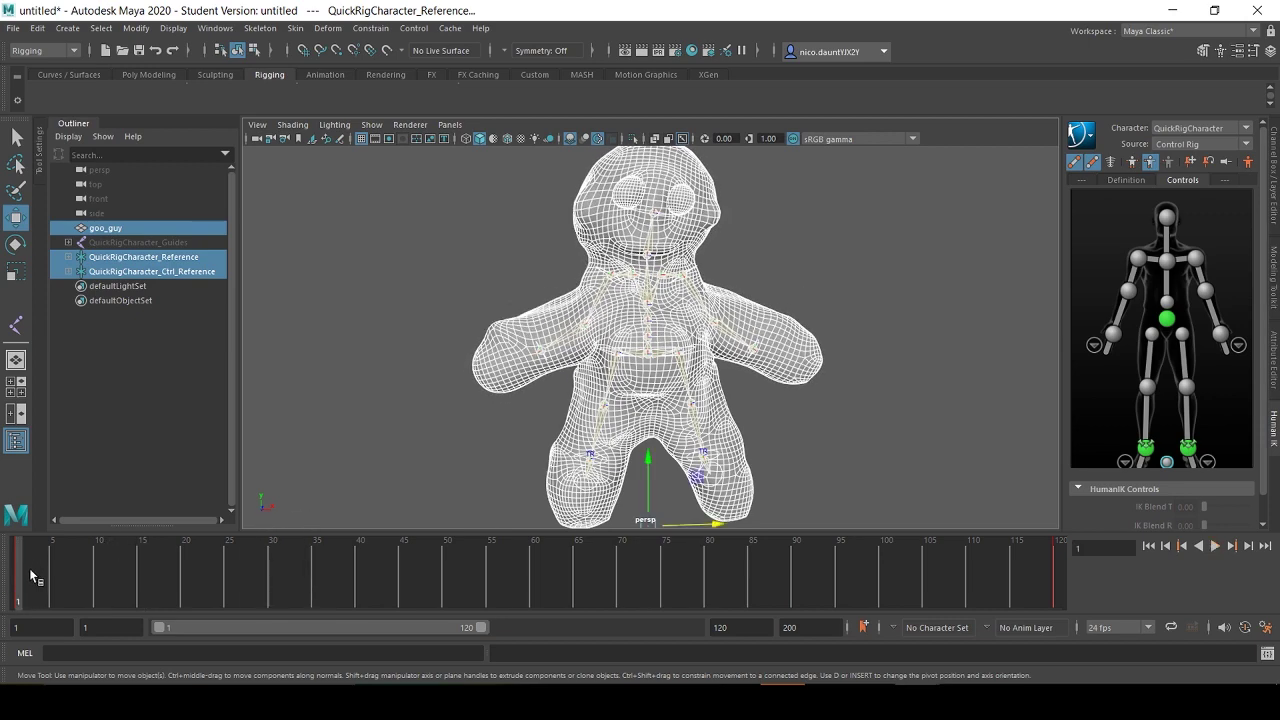
shift+middle_drag(29, 568, 1080, 619)
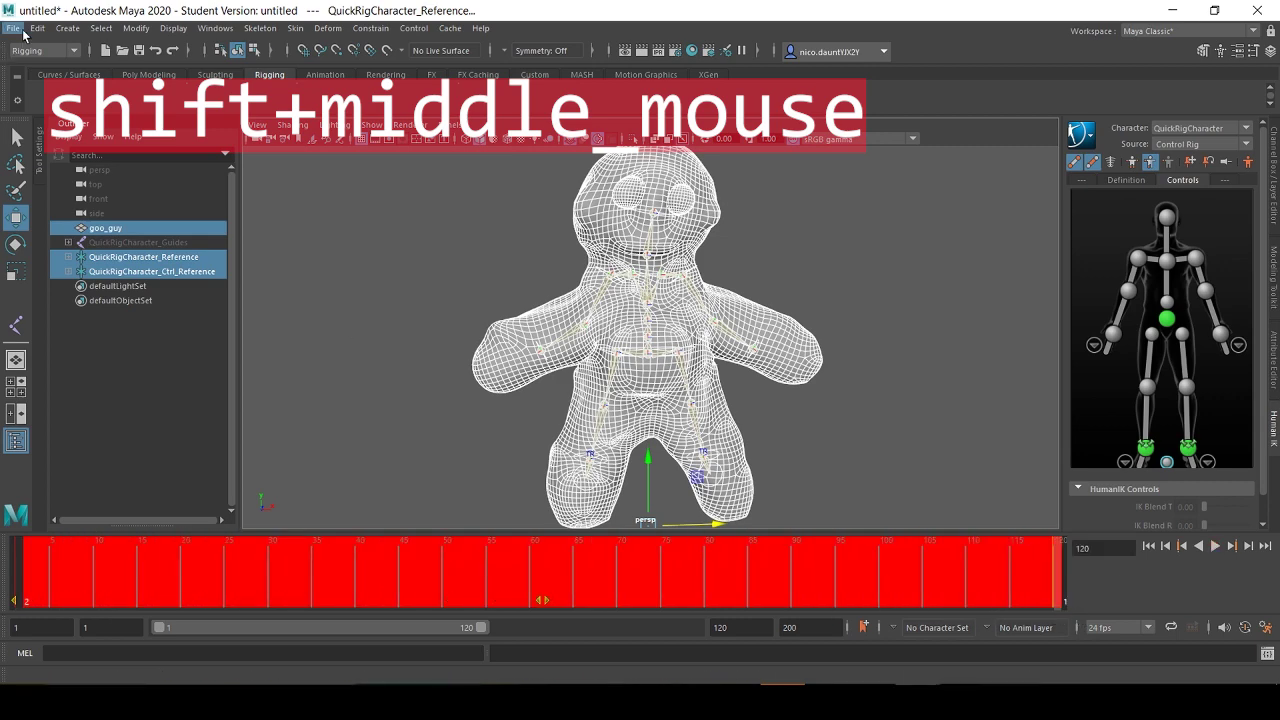
Start an export of the whole scene with Animation enabled and Bake Animation ending at frame 120
click(20, 30)
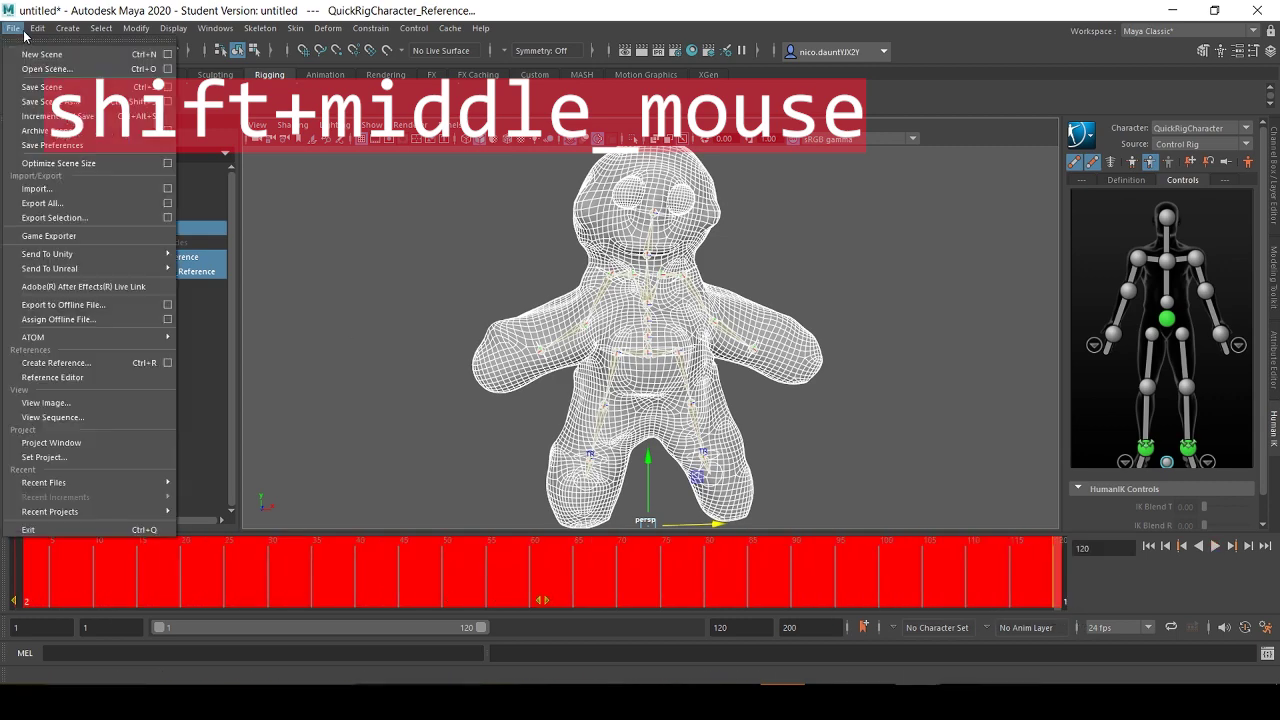
click(74, 206)
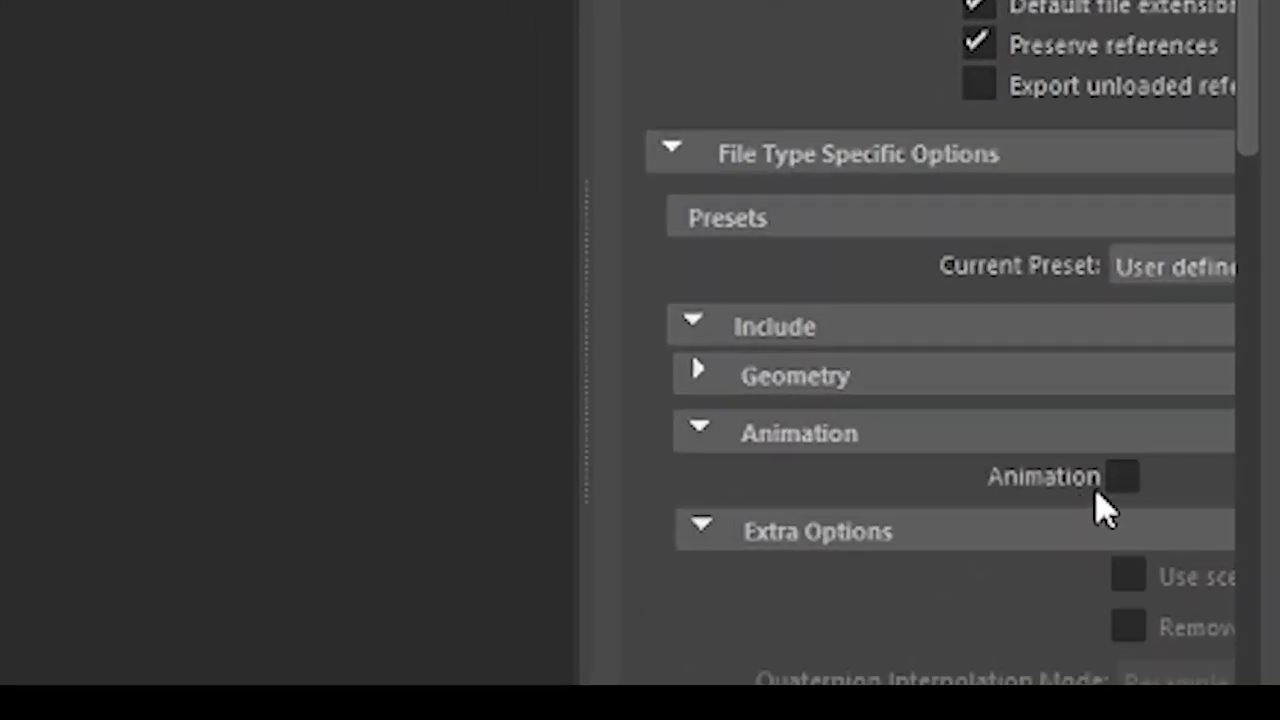
click(1121, 478)
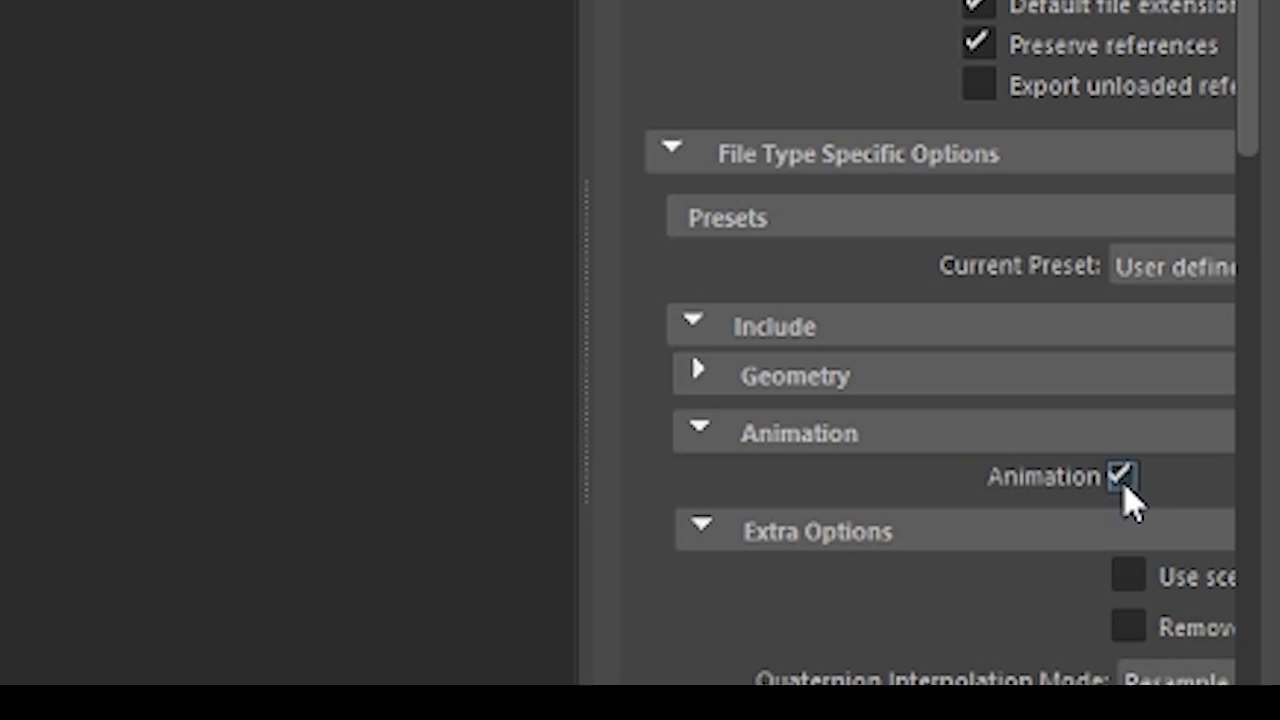
scroll(937, 603, down, 5)
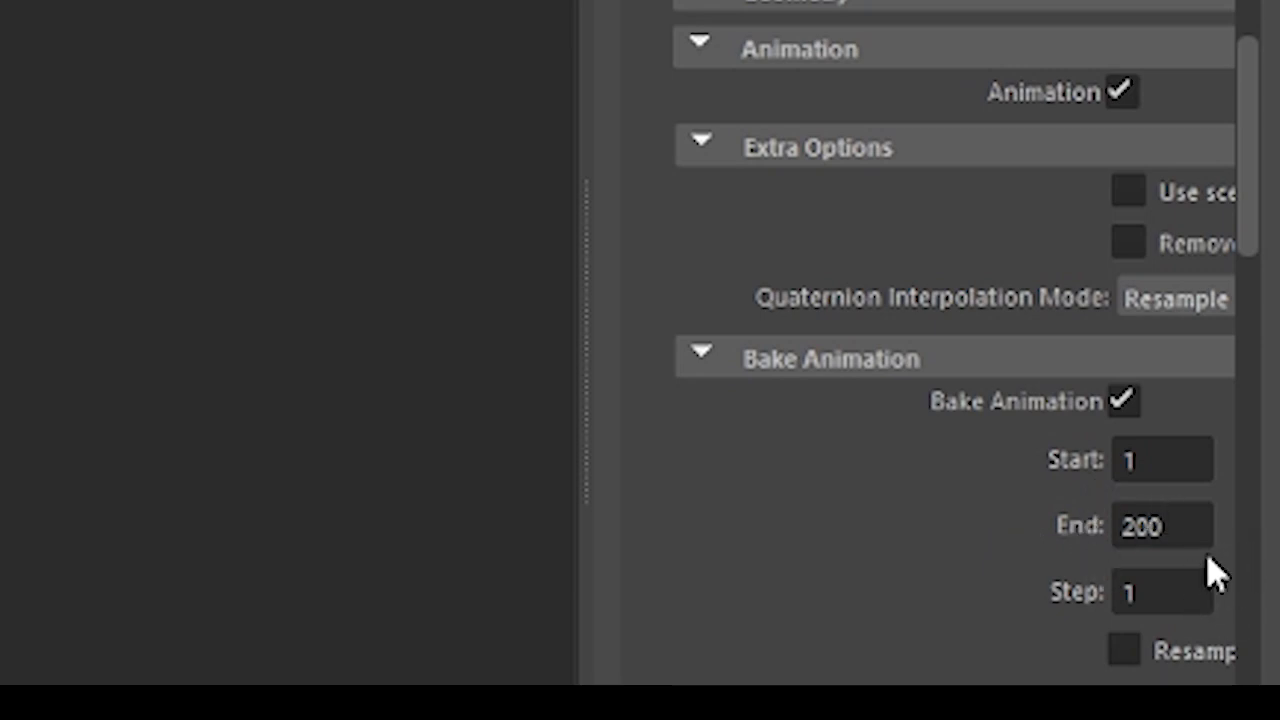
double_click(1160, 526)
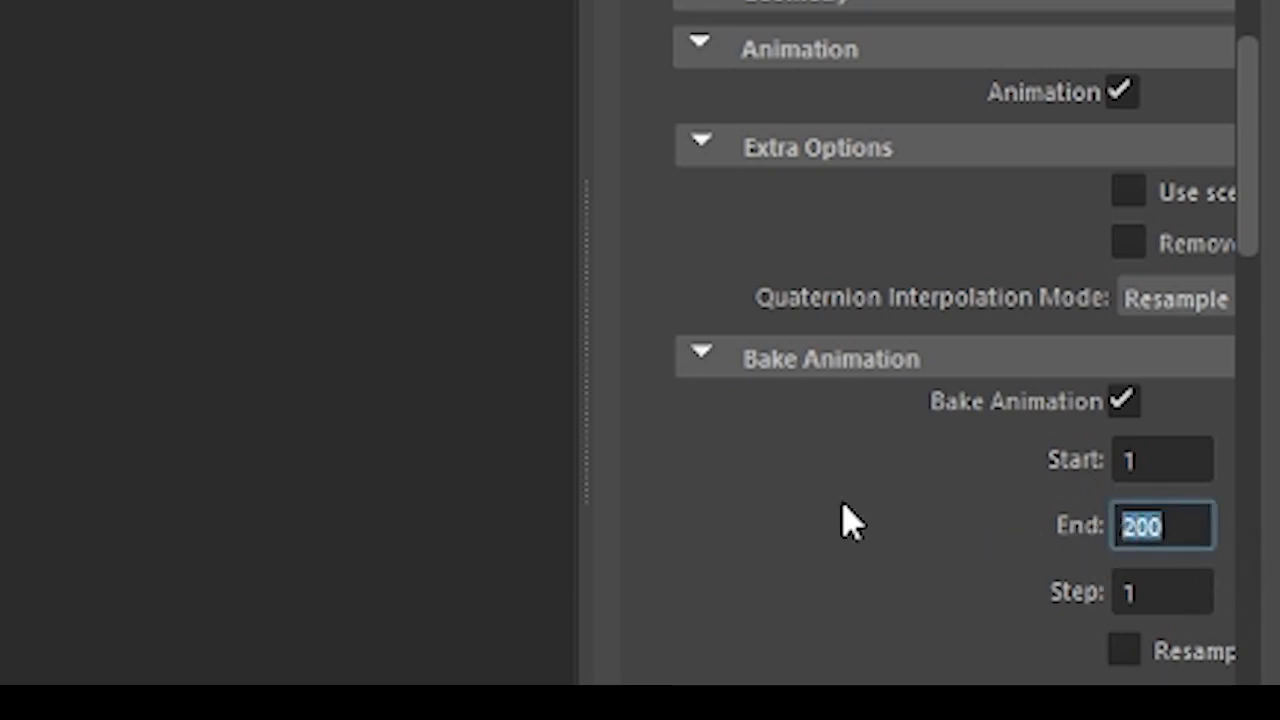
text(12)
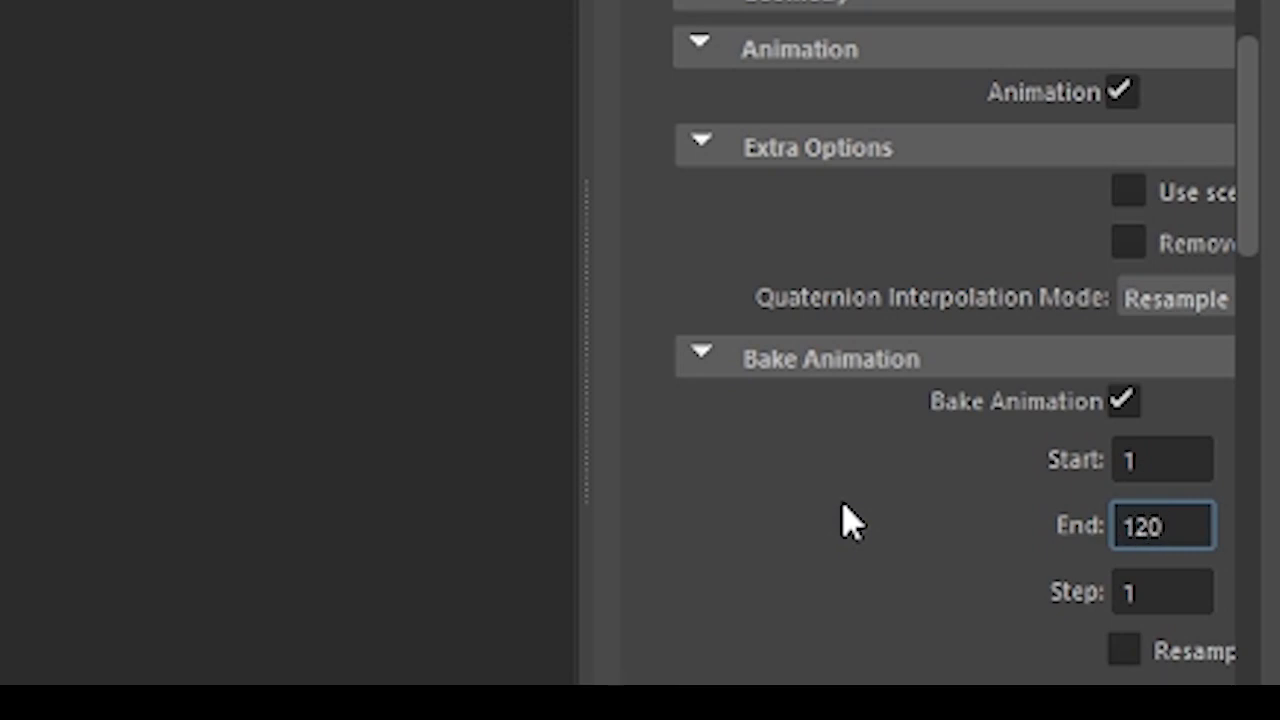
key(Return)
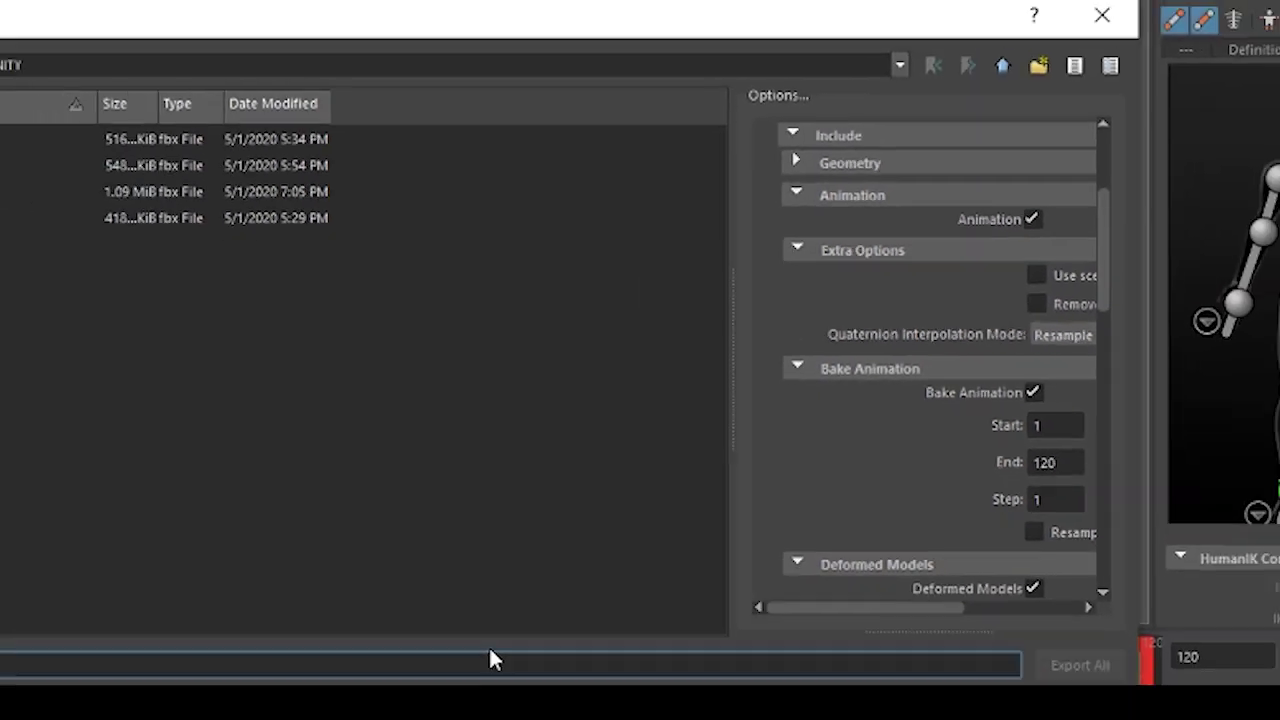
Name the FBX file googuy@Idle, export it to the MAYA2UNITY folder and dismiss the export report
click(658, 552)
text(googu)
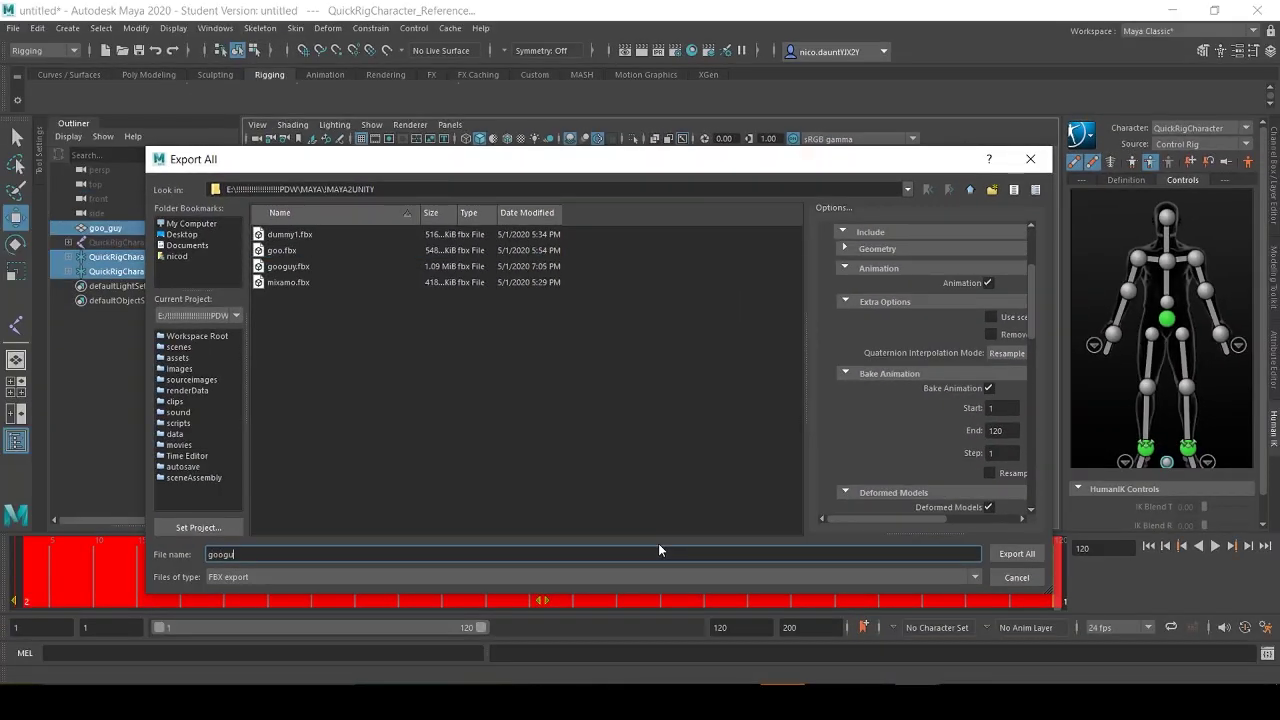
text(y@Idle)
click(1016, 554)
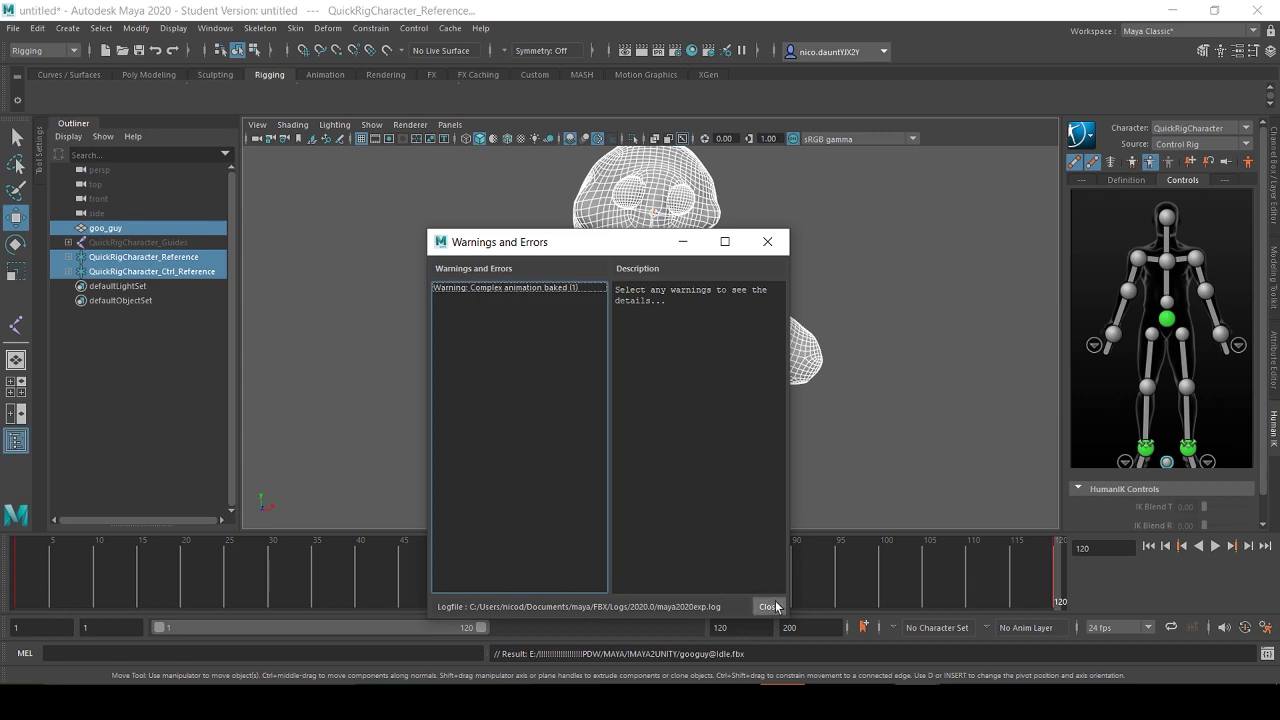
click(769, 606)
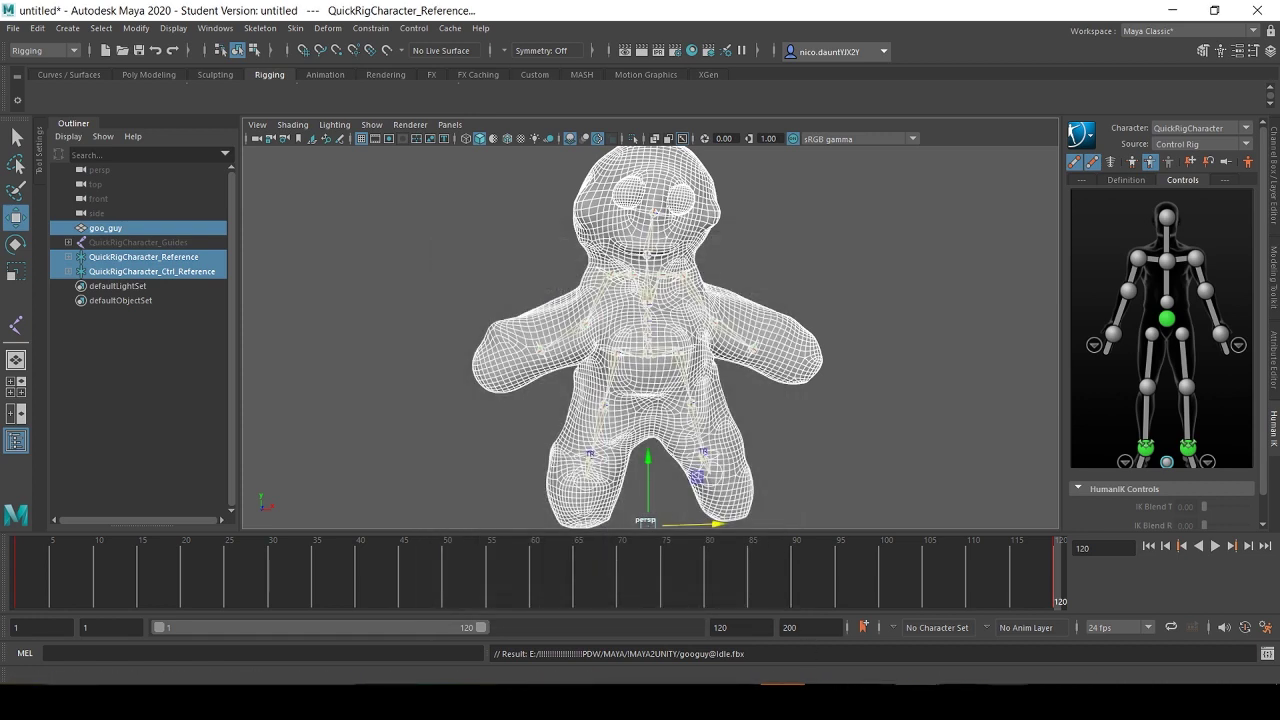
Switch to Unity, create a folder named Model in Assets and open it
key(alt+Tab)
click(588, 558)
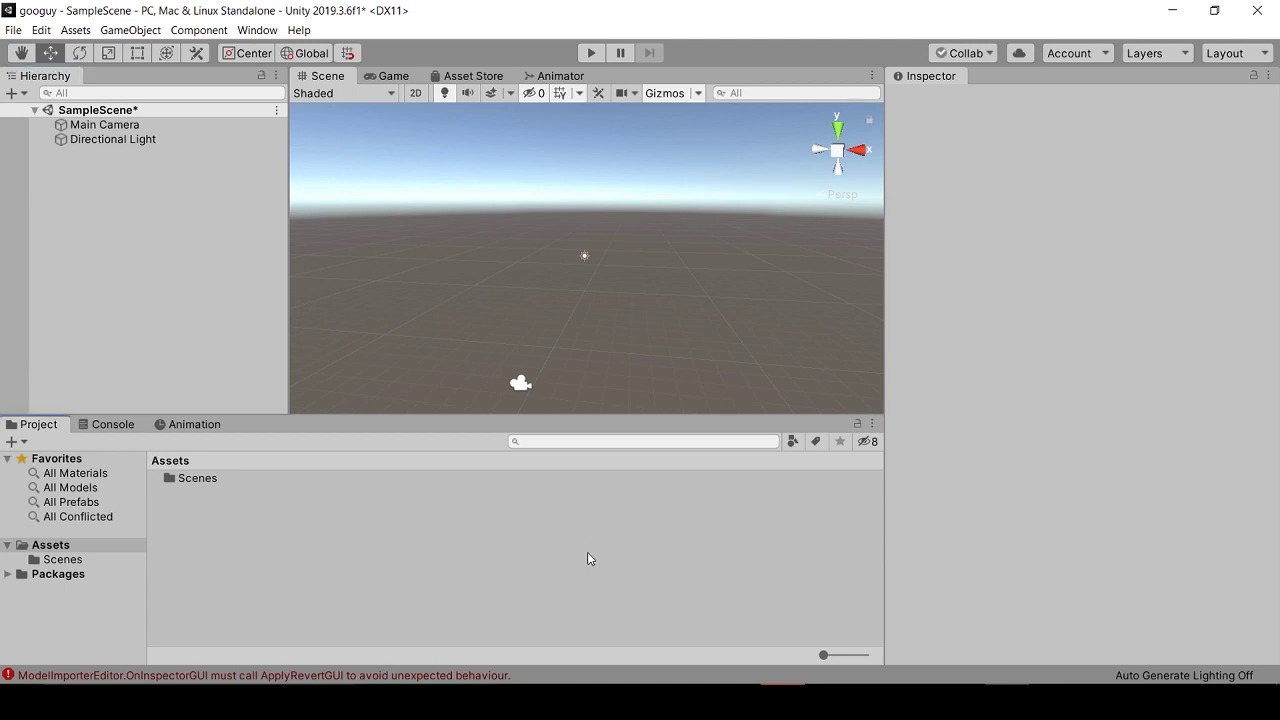
right_click(588, 558)
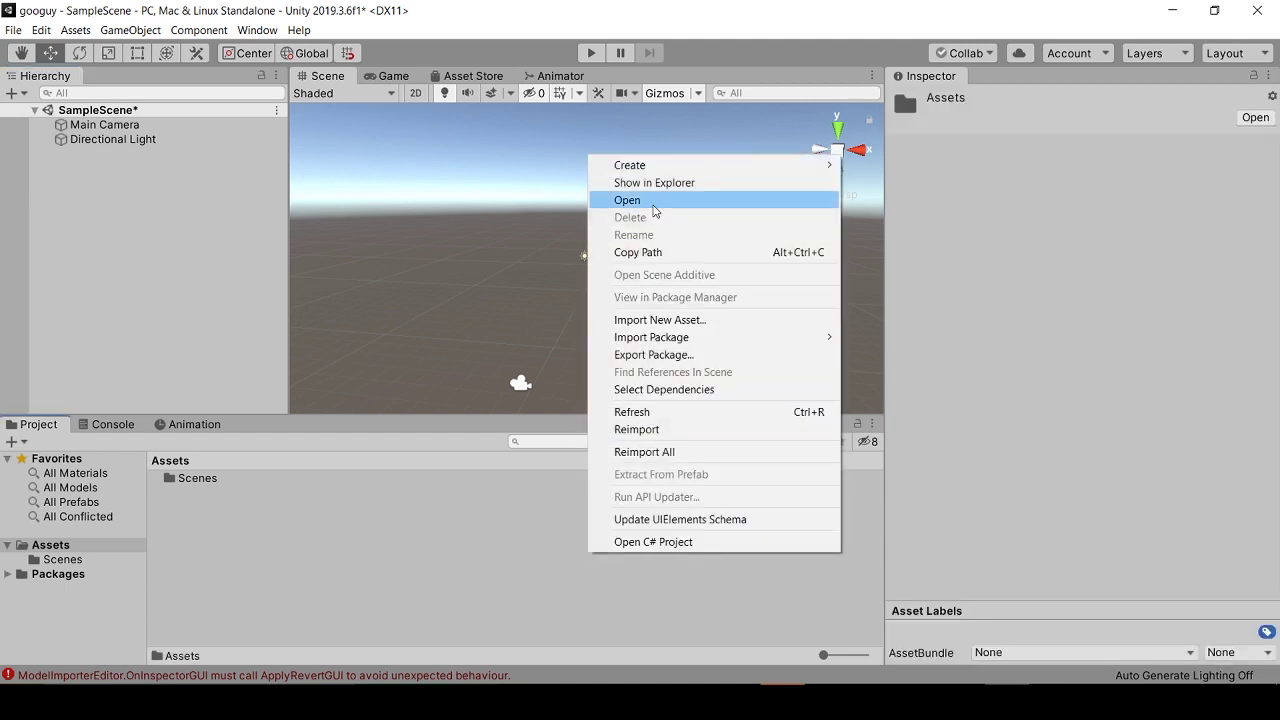
mouse_move(660, 175)
click(880, 113)
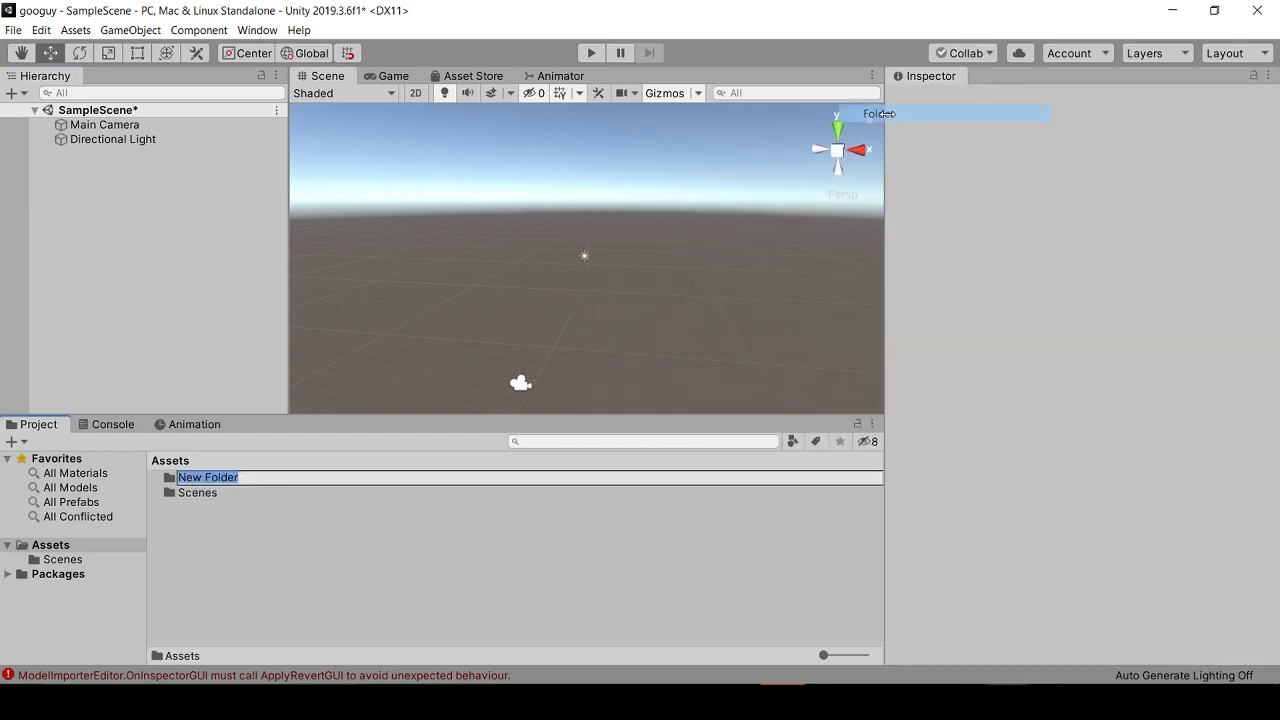
text(Mod)
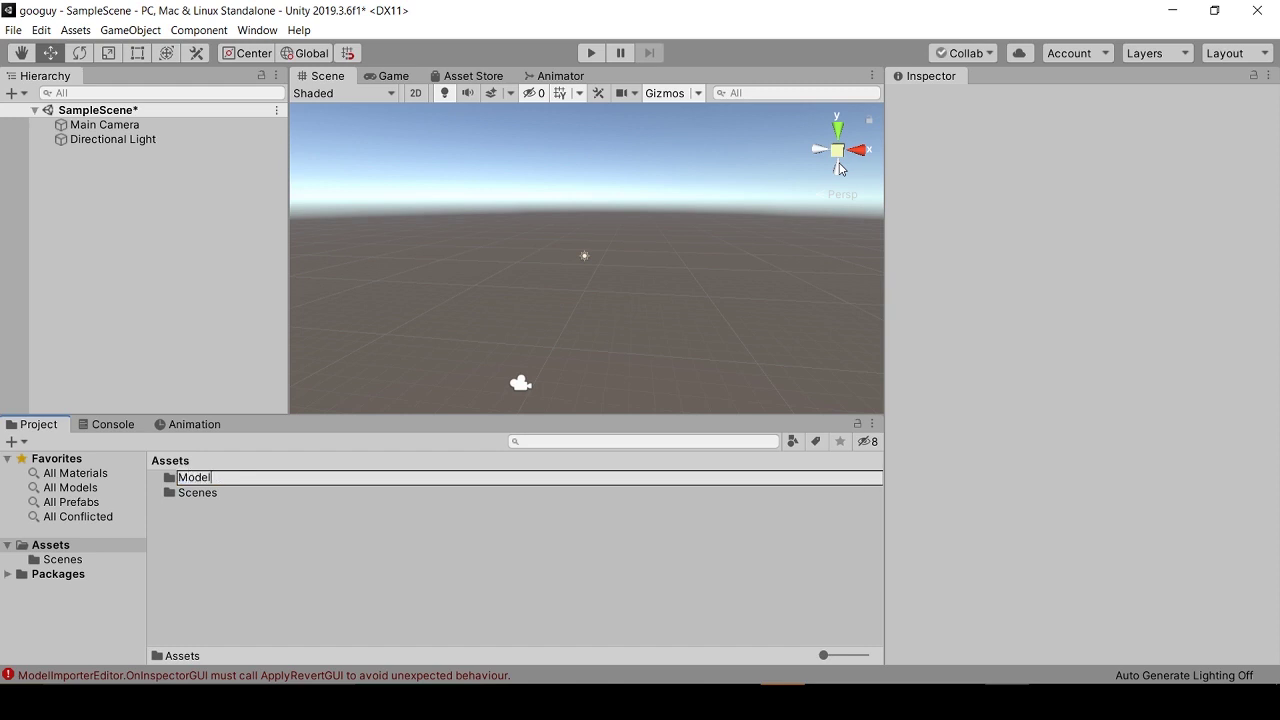
text(el)
key(Return)
double_click(449, 483)
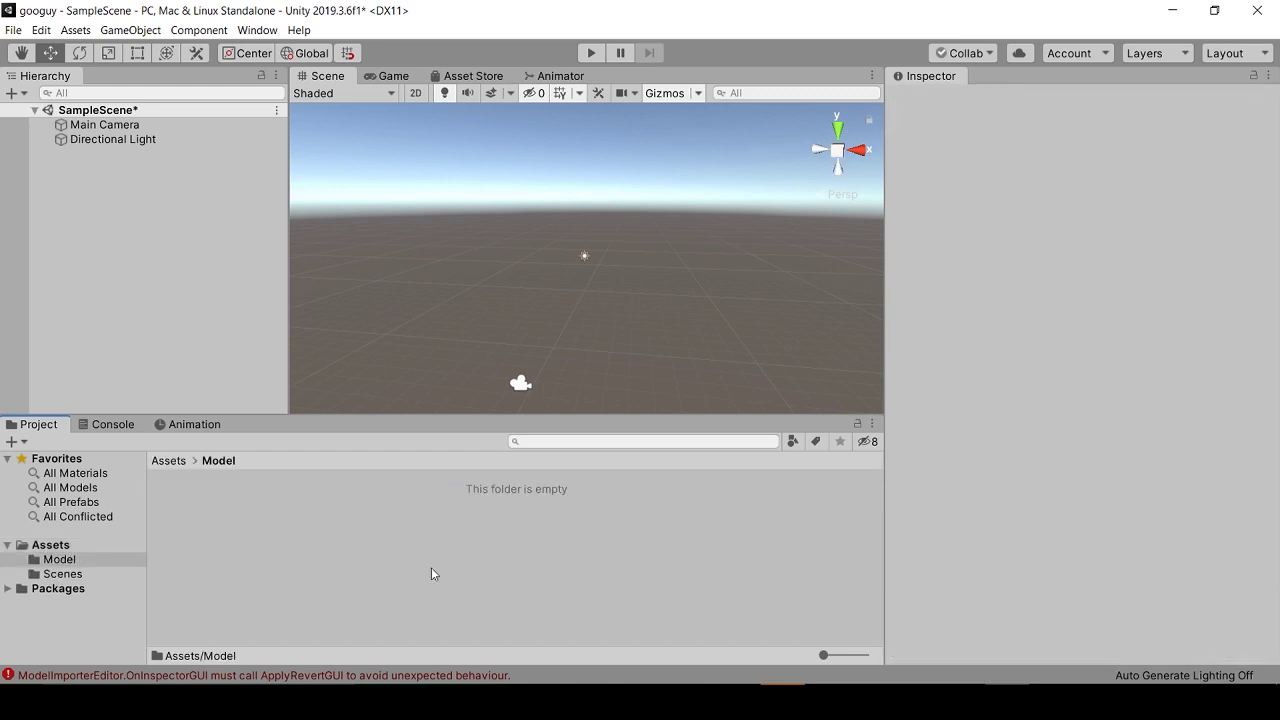
click(423, 690)
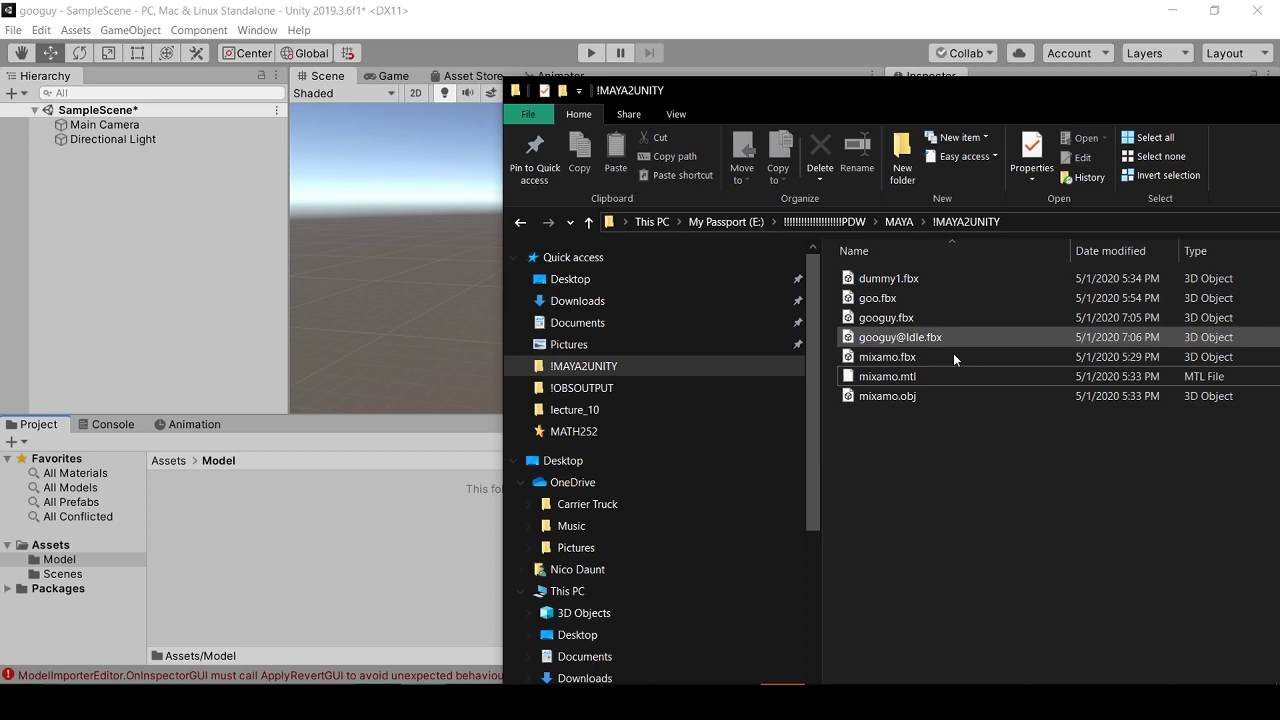
click(886, 317)
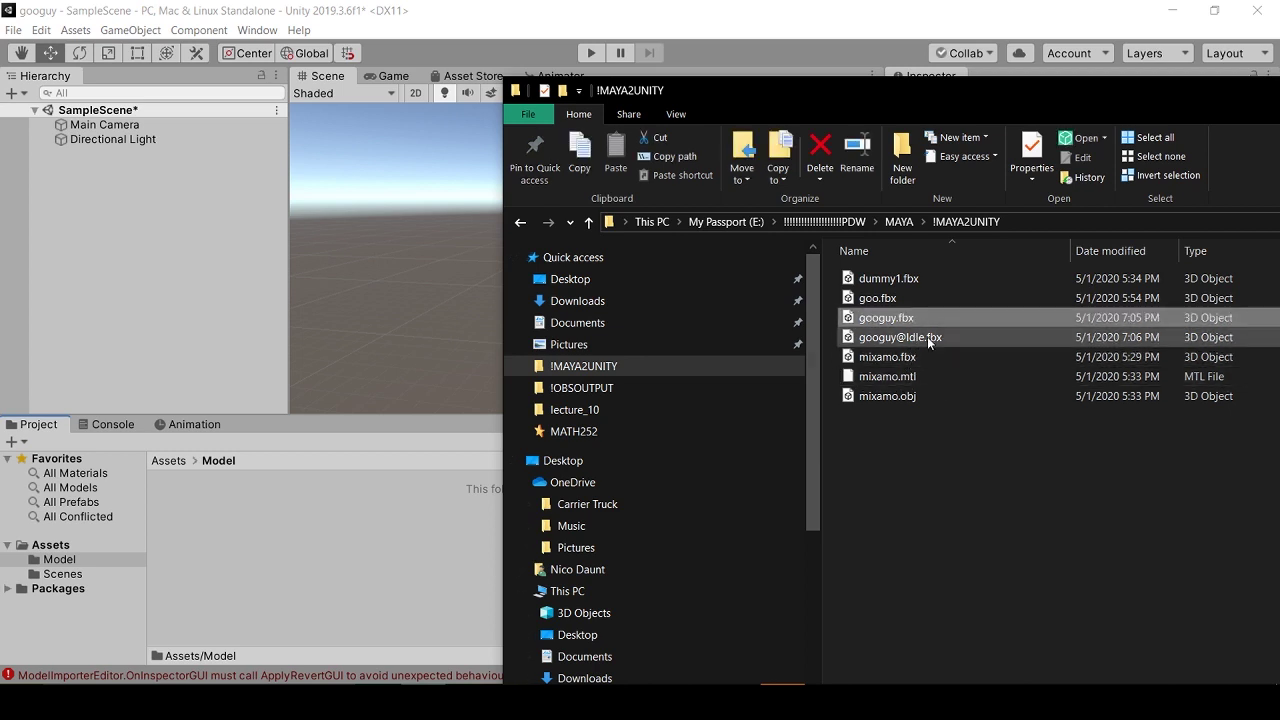
ctrl+click(927, 337)
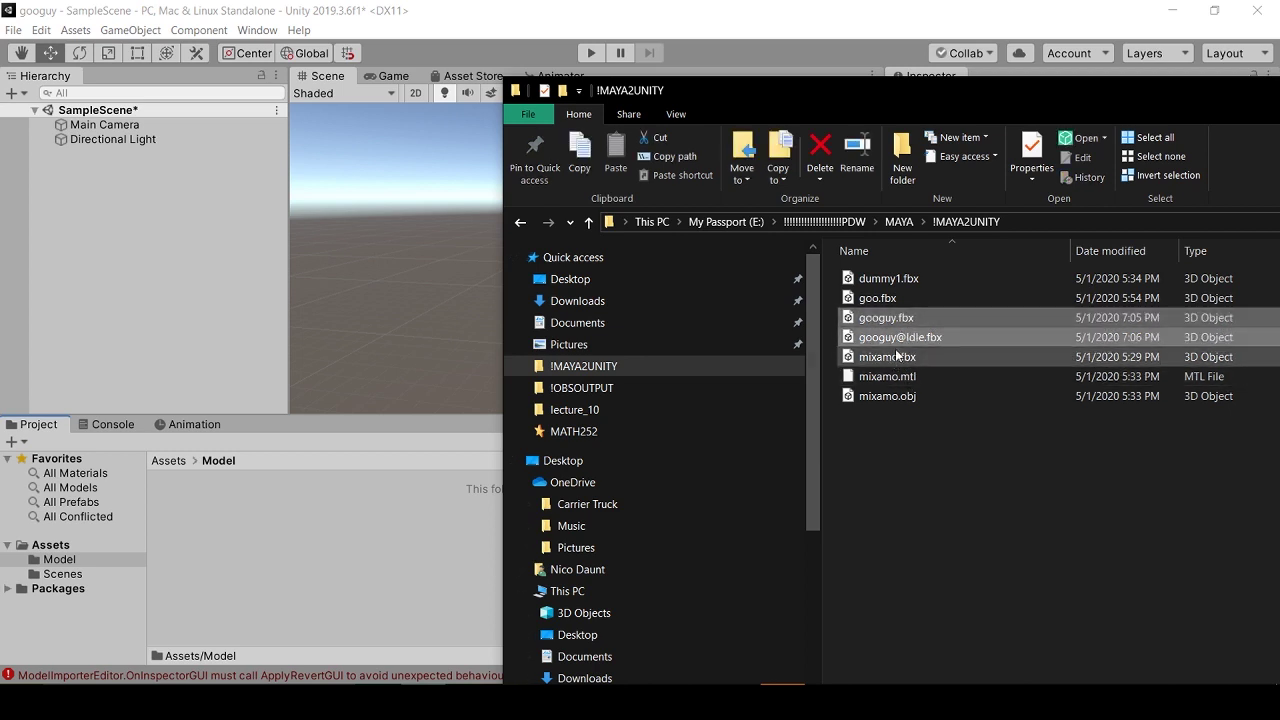
drag(920, 328, 252, 553)
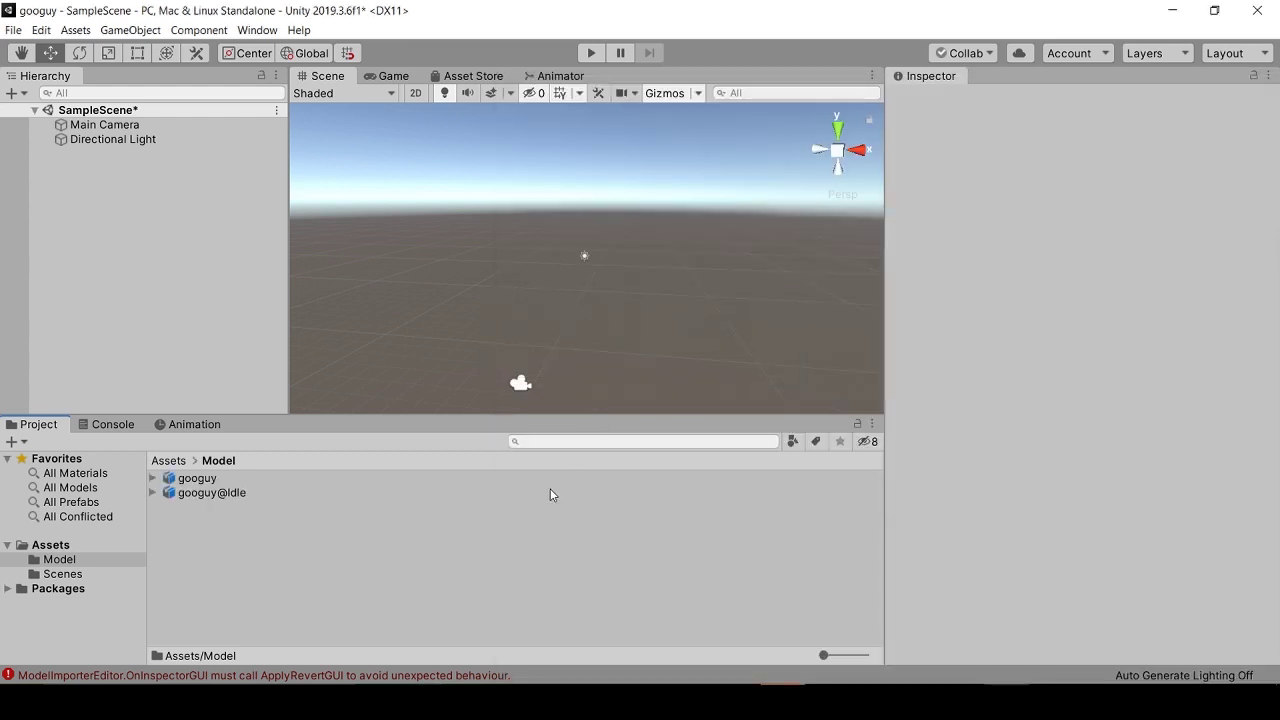
Place the googuy model in the scene
click(208, 479)
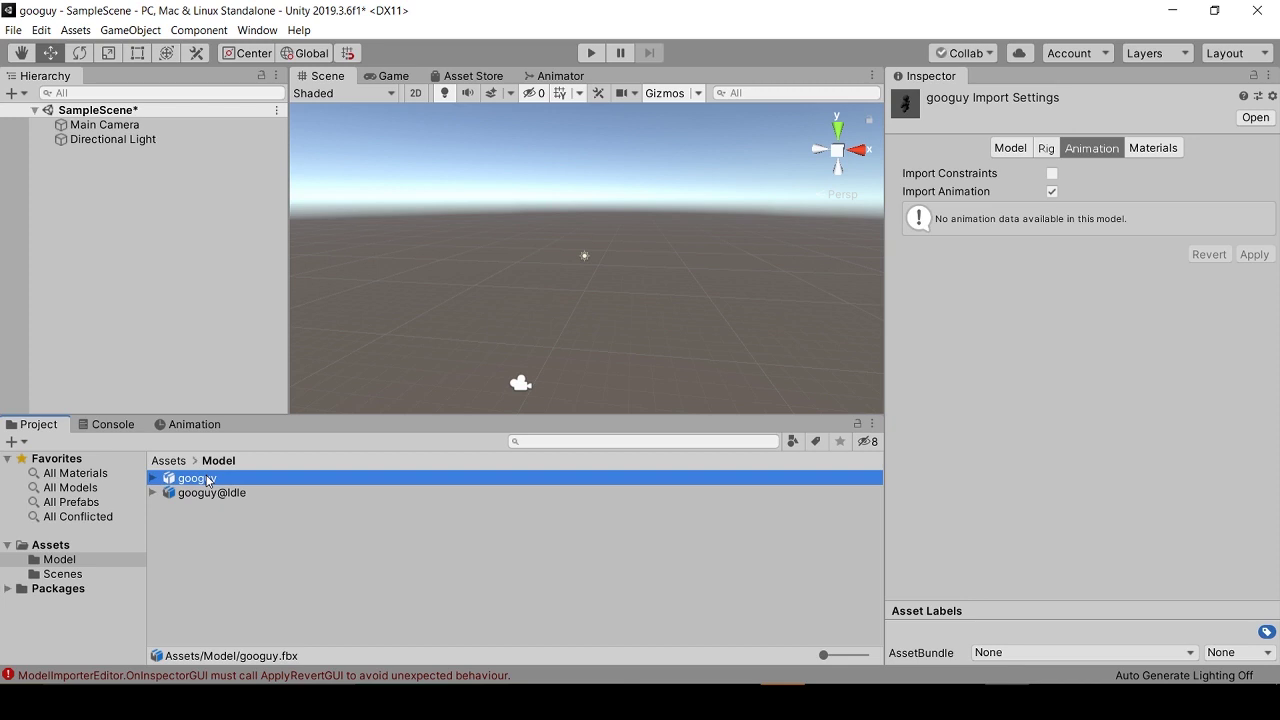
drag(208, 479, 508, 304)
scroll(508, 304, down, 3)
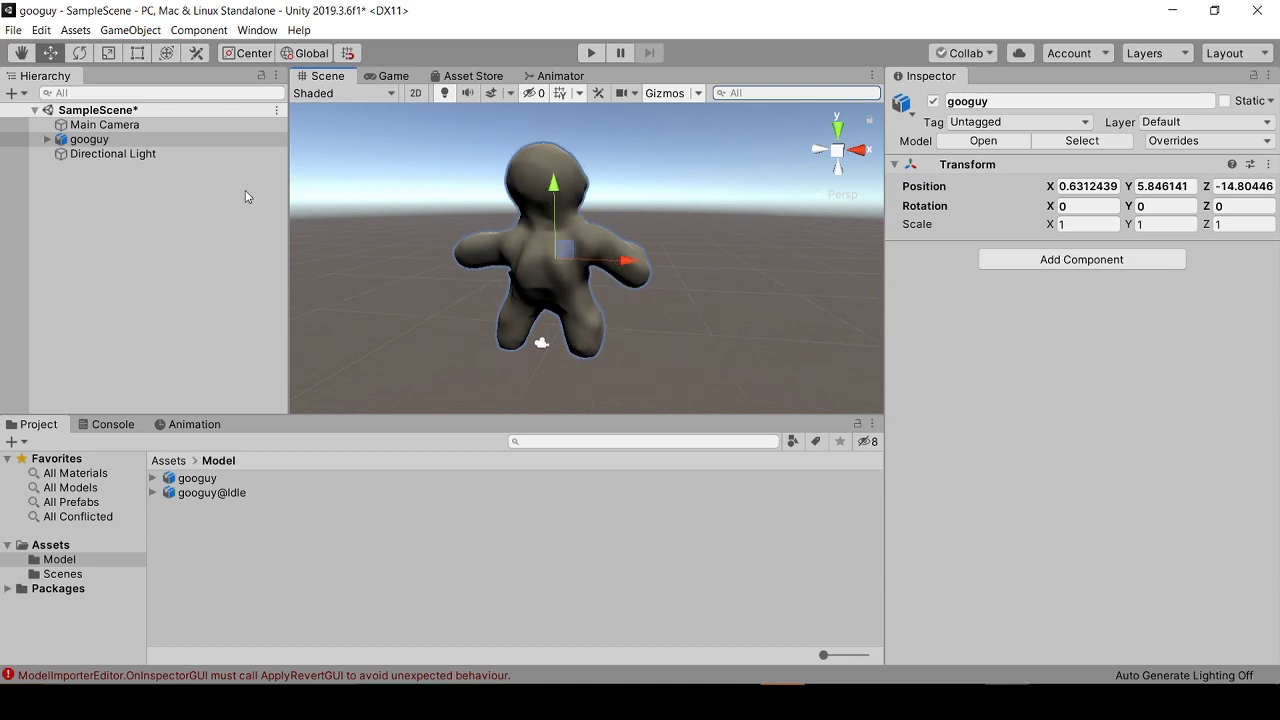
Move the Main Camera up and back to about Y 6.56, Z -24.84 so it frames googuy
click(104, 124)
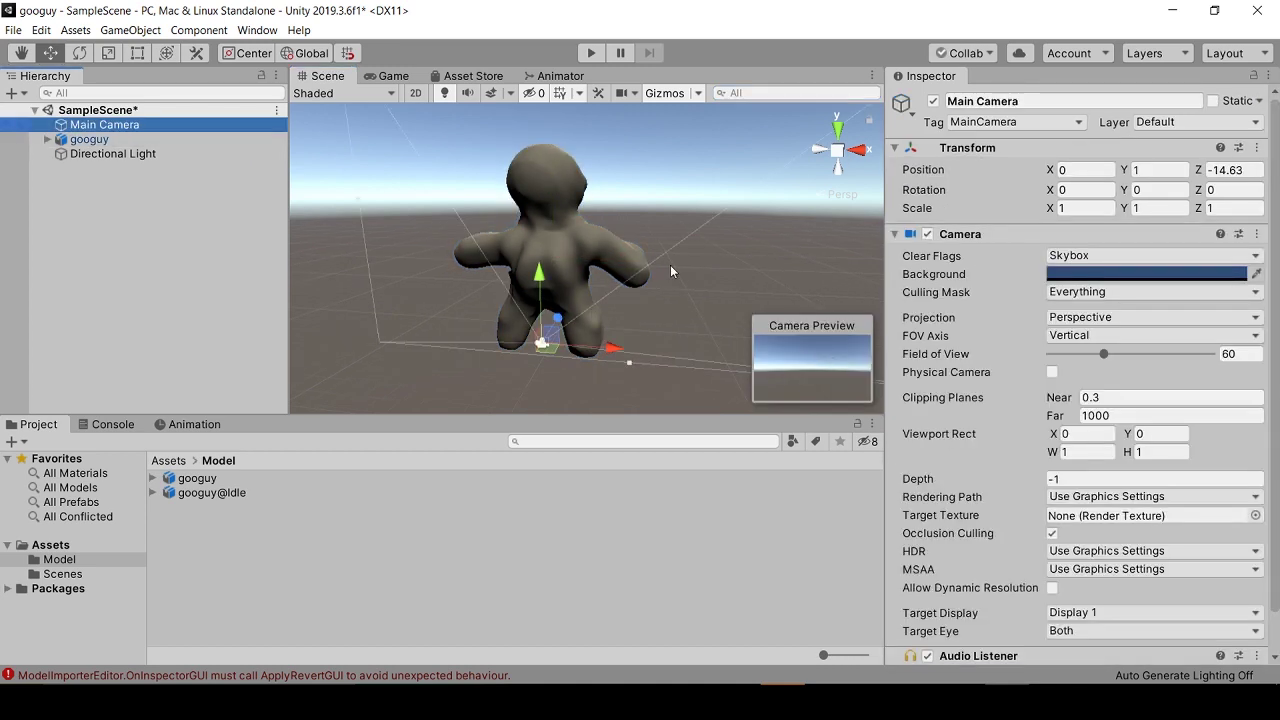
drag(543, 287, 544, 253)
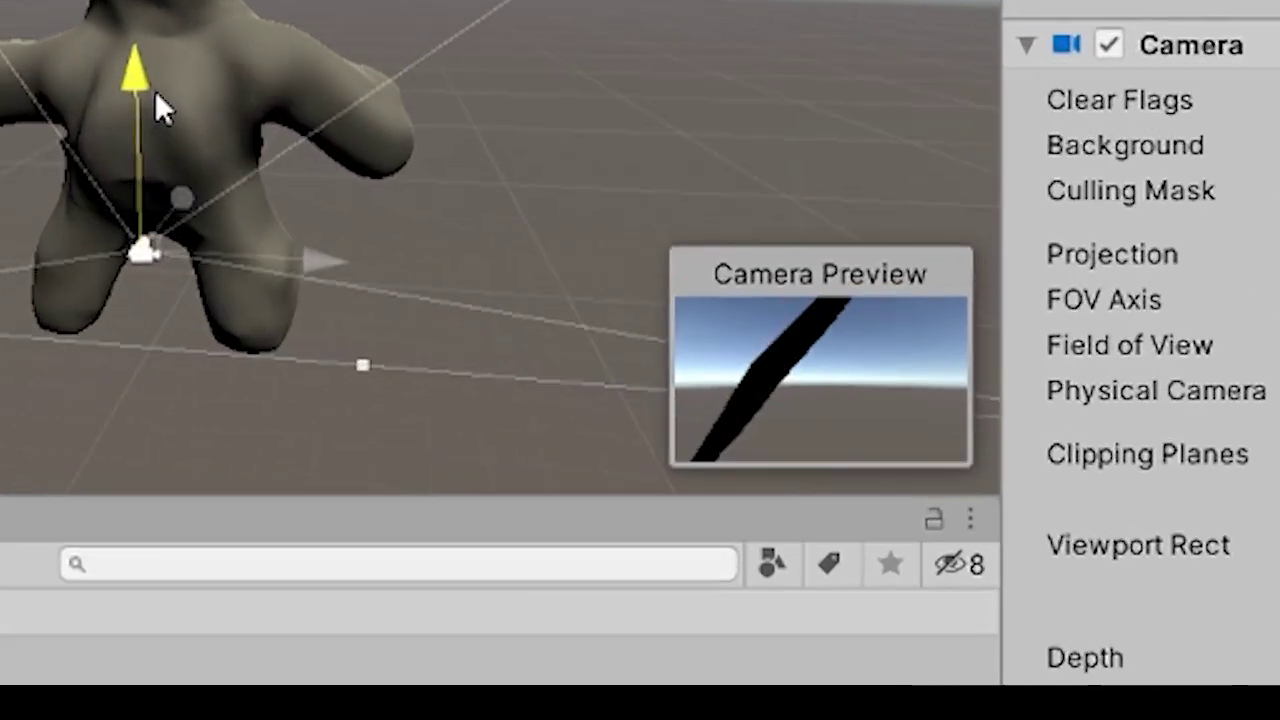
mouse_move(155, 92)
mouse_down()
mouse_move(155, 20)
mouse_move(175, 95)
mouse_up()
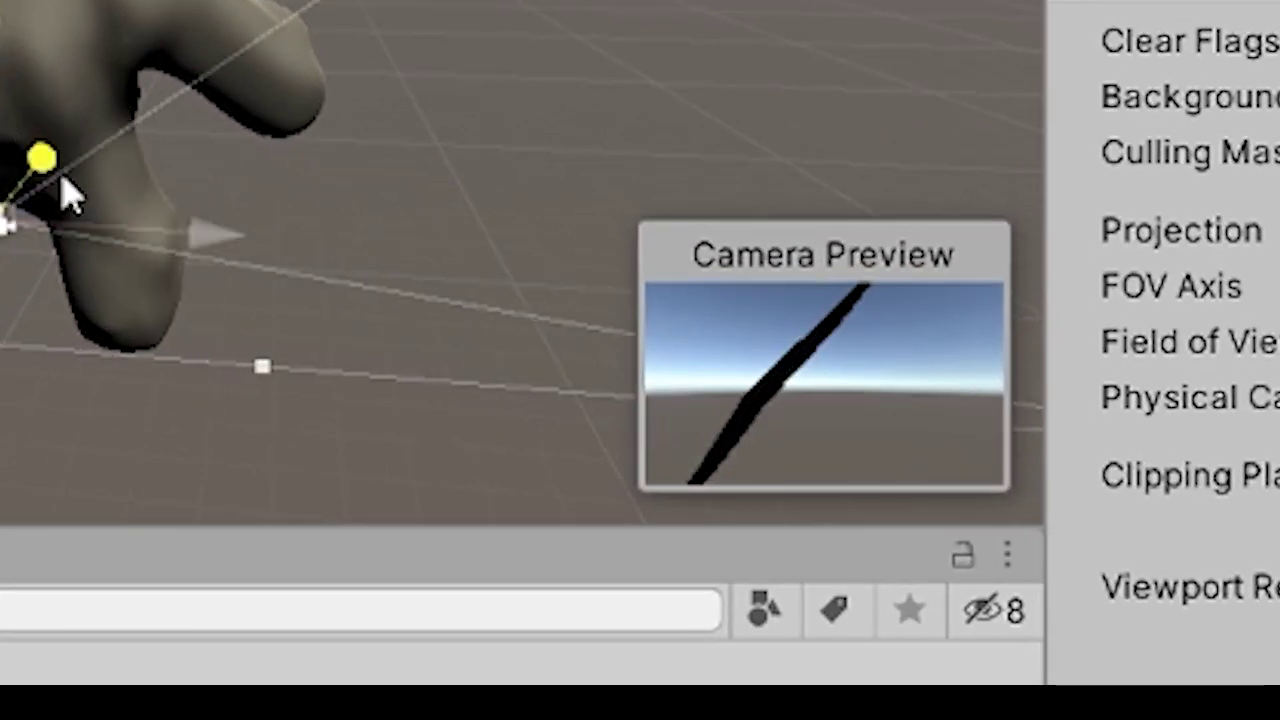
drag(68, 195, 35, 10)
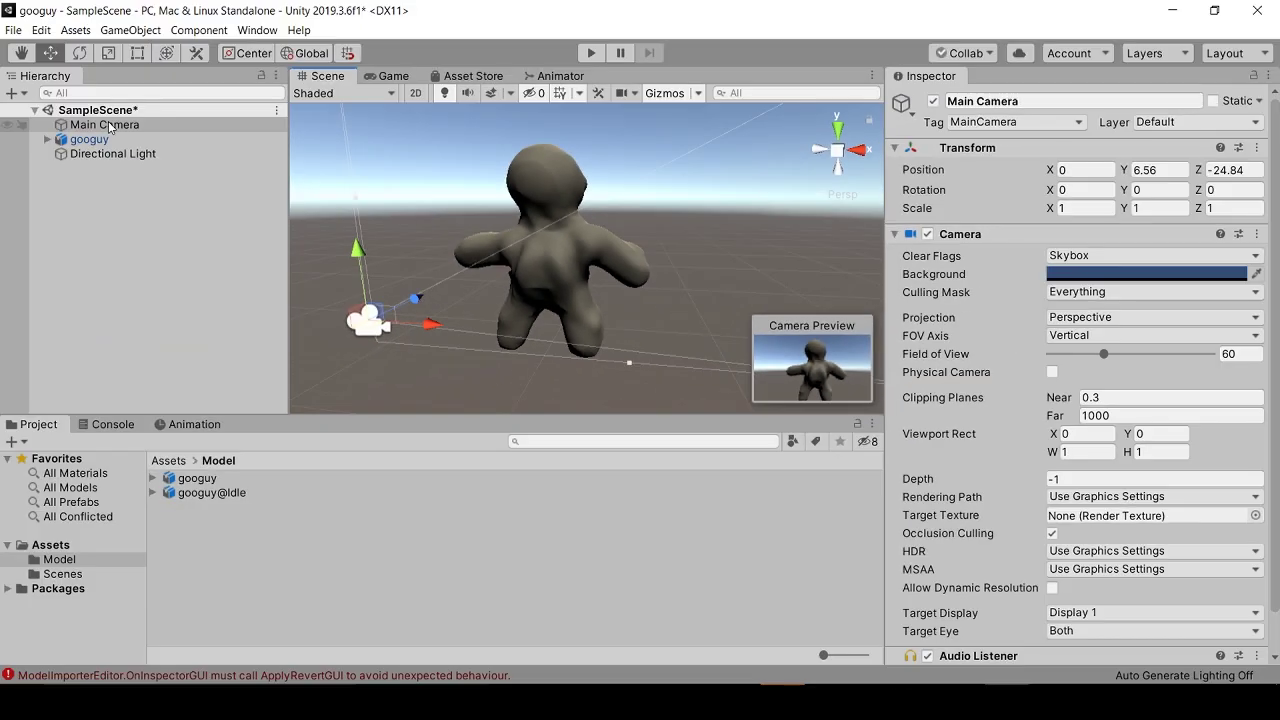
Set googuy's position to 0, 0, 0
click(90, 139)
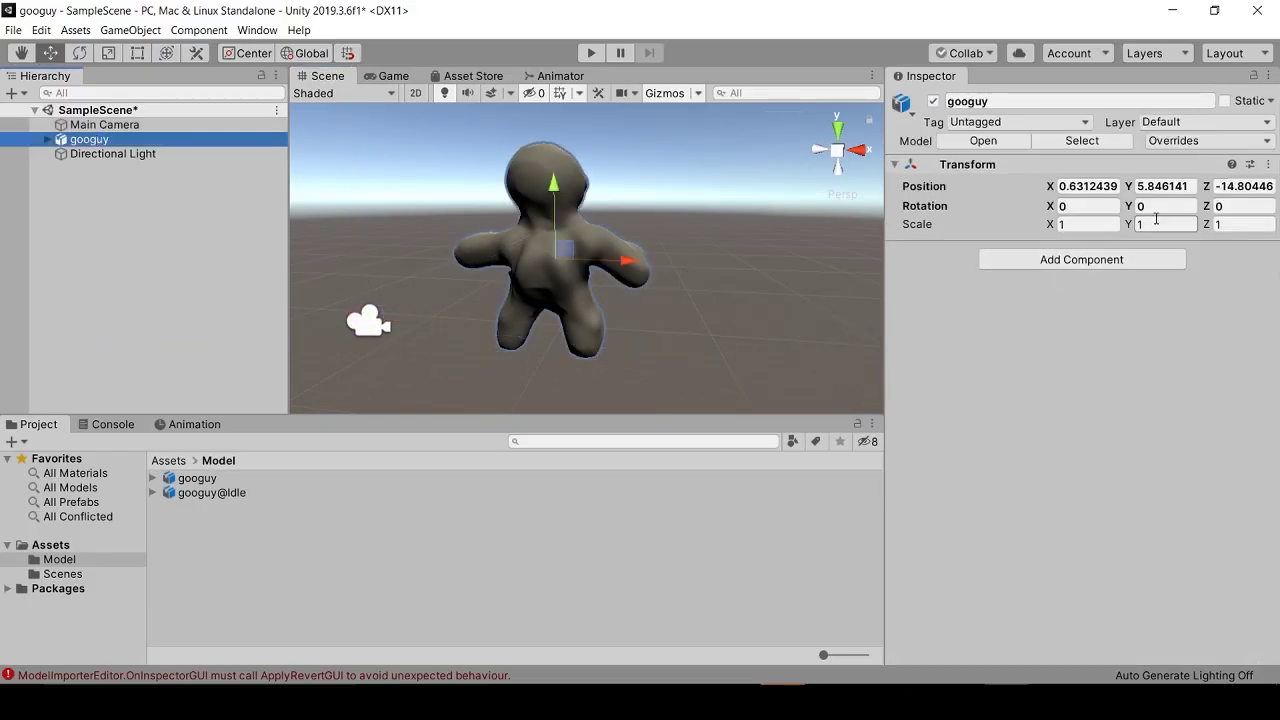
click(1095, 186)
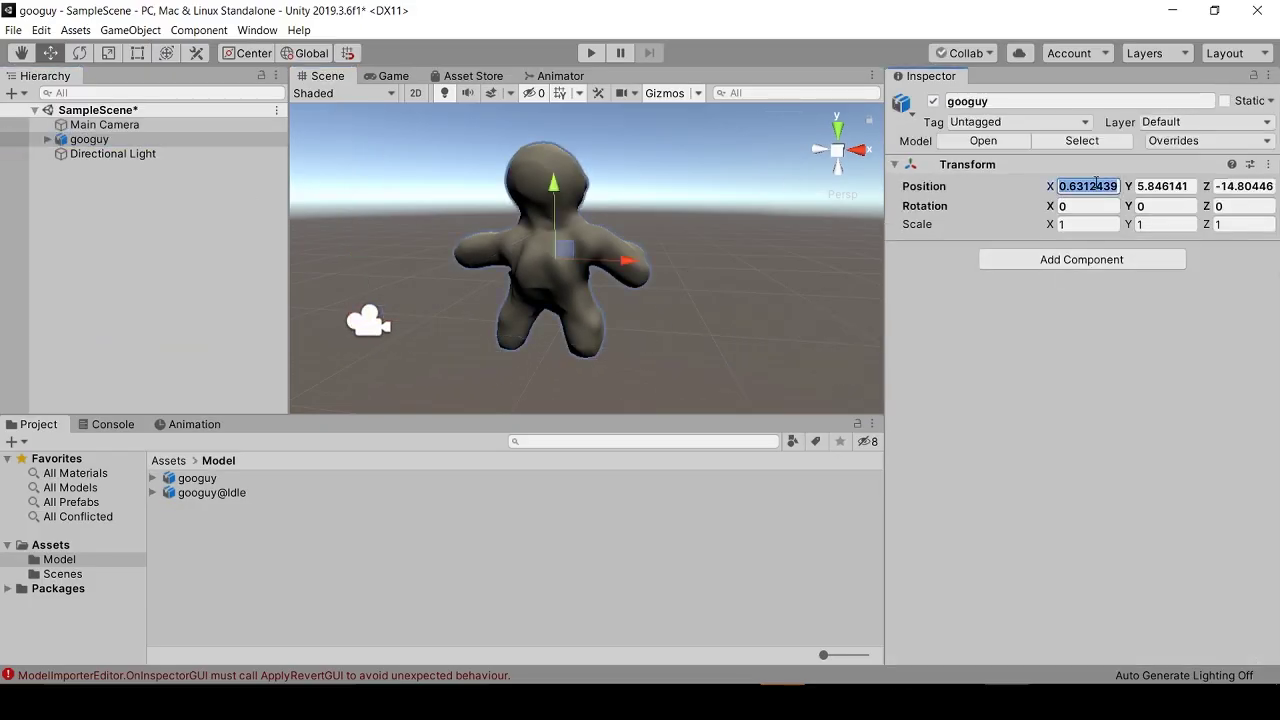
text(0)
key(Tab)
text(0)
key(Tab)
text(0)
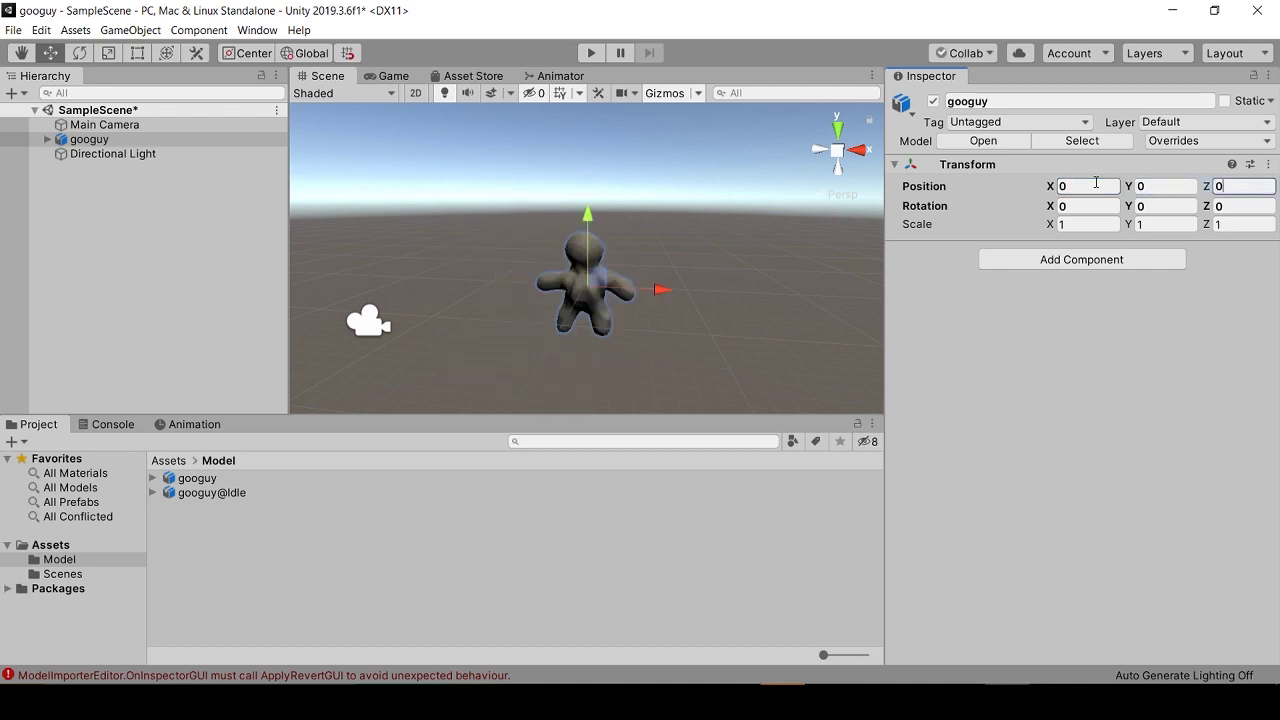
Lower the Main Camera and bring it closer to googuy, at about Y 3.38, Z -18.63
click(100, 125)
drag(415, 298, 547, 233)
drag(457, 200, 475, 285)
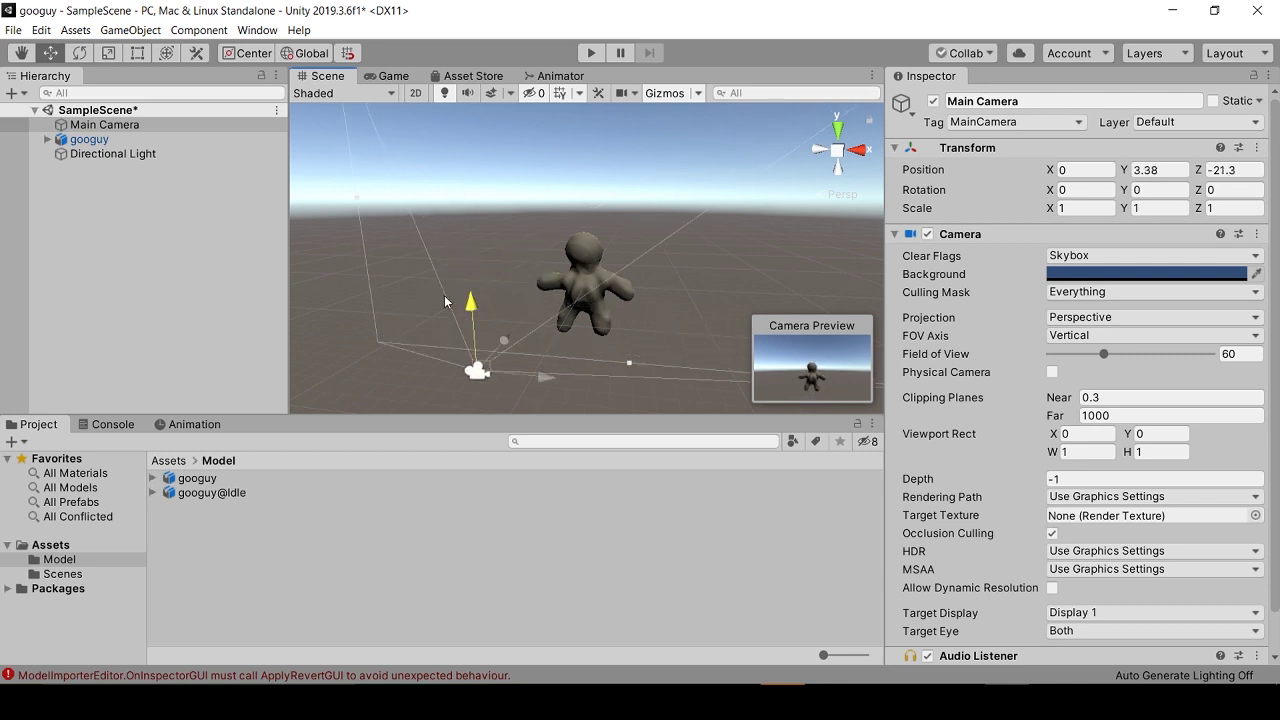
drag(511, 333, 548, 294)
Rotate googuy about the Y axis to about 187.16 degrees so it faces the camera
click(585, 290)
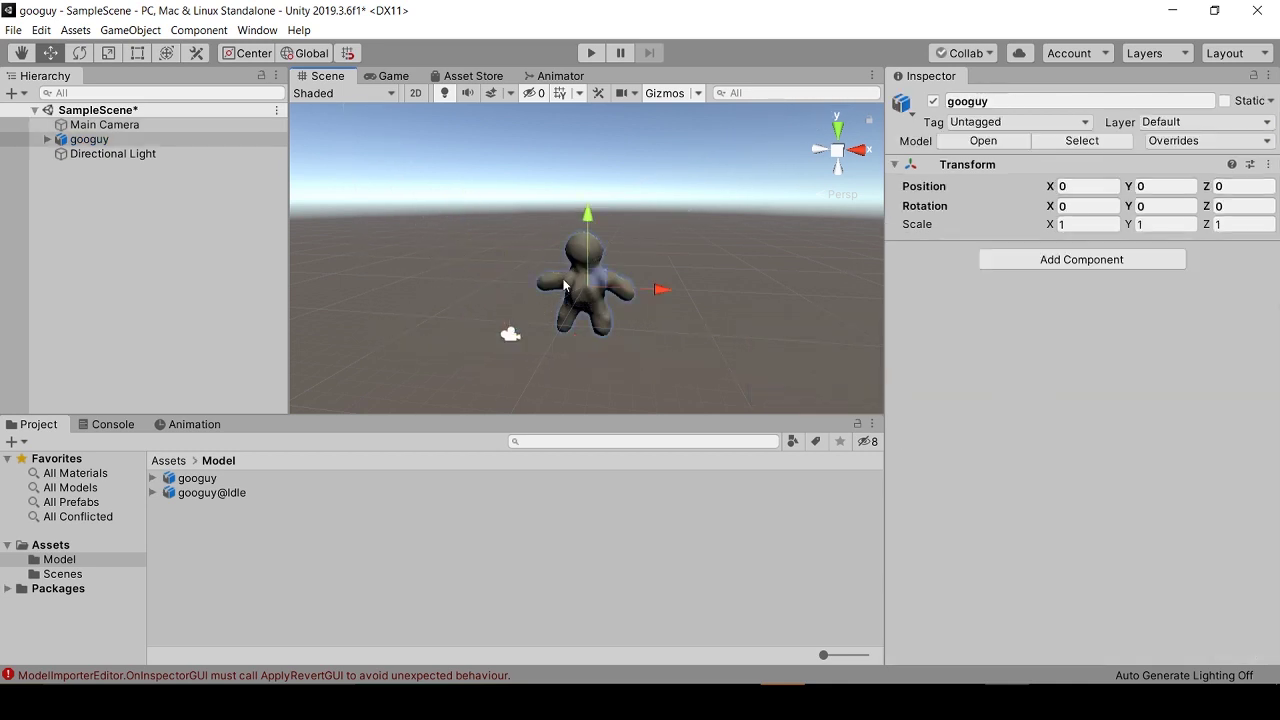
drag(1128, 206, 945, 165)
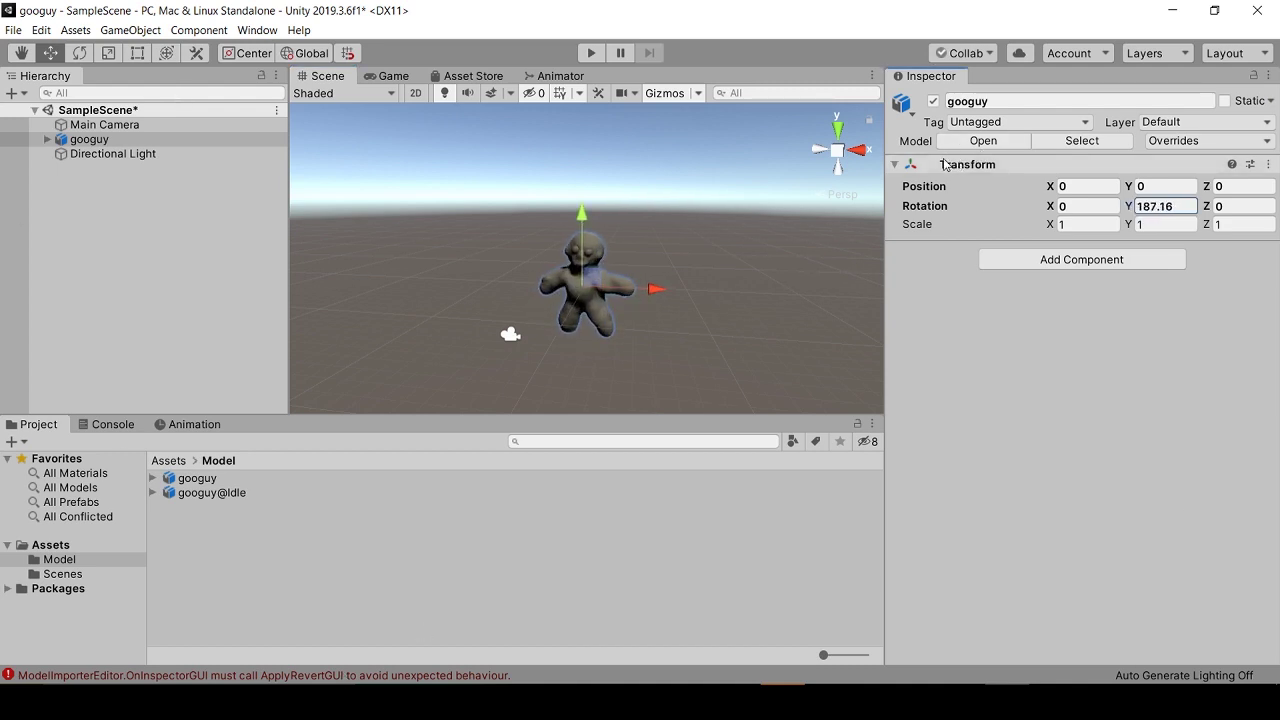
Move the Main Camera to about Y -0.16, Z -13.23 and briefly run the game to check the framing
click(118, 125)
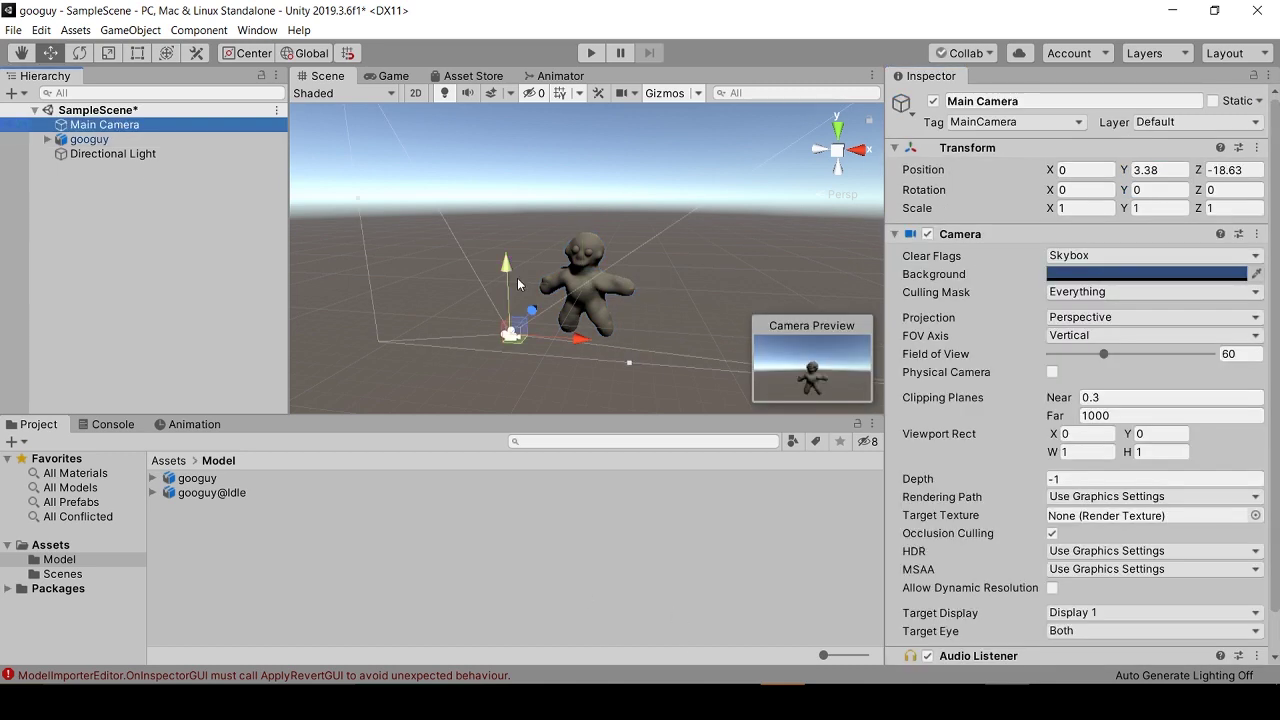
drag(509, 264, 545, 294)
click(592, 53)
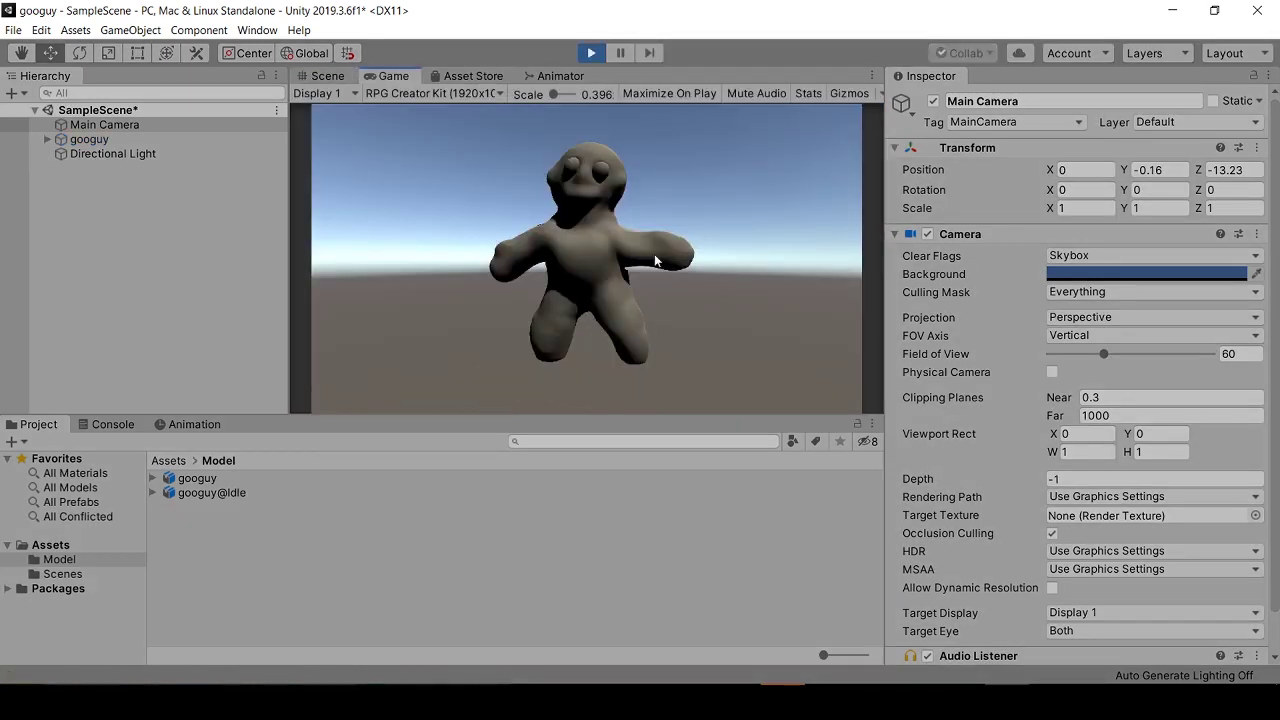
click(591, 53)
Create a new material named red in the Assets folder
click(433, 556)
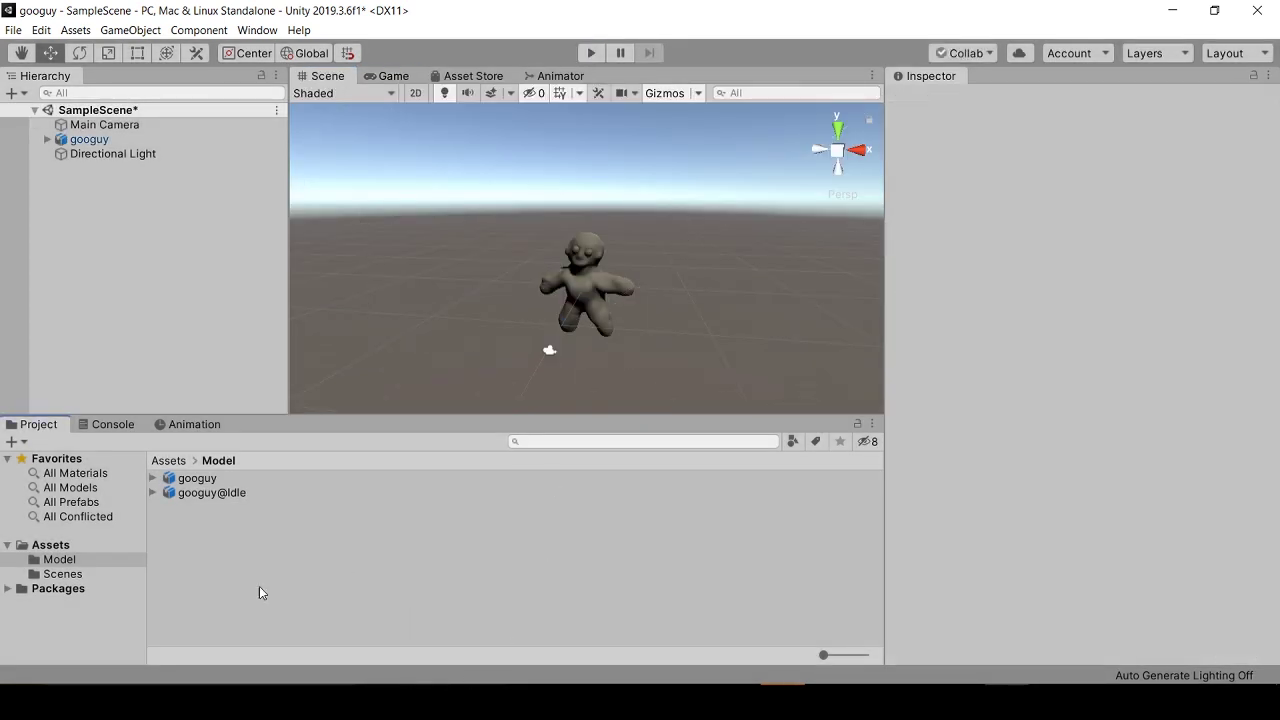
click(48, 546)
right_click(391, 532)
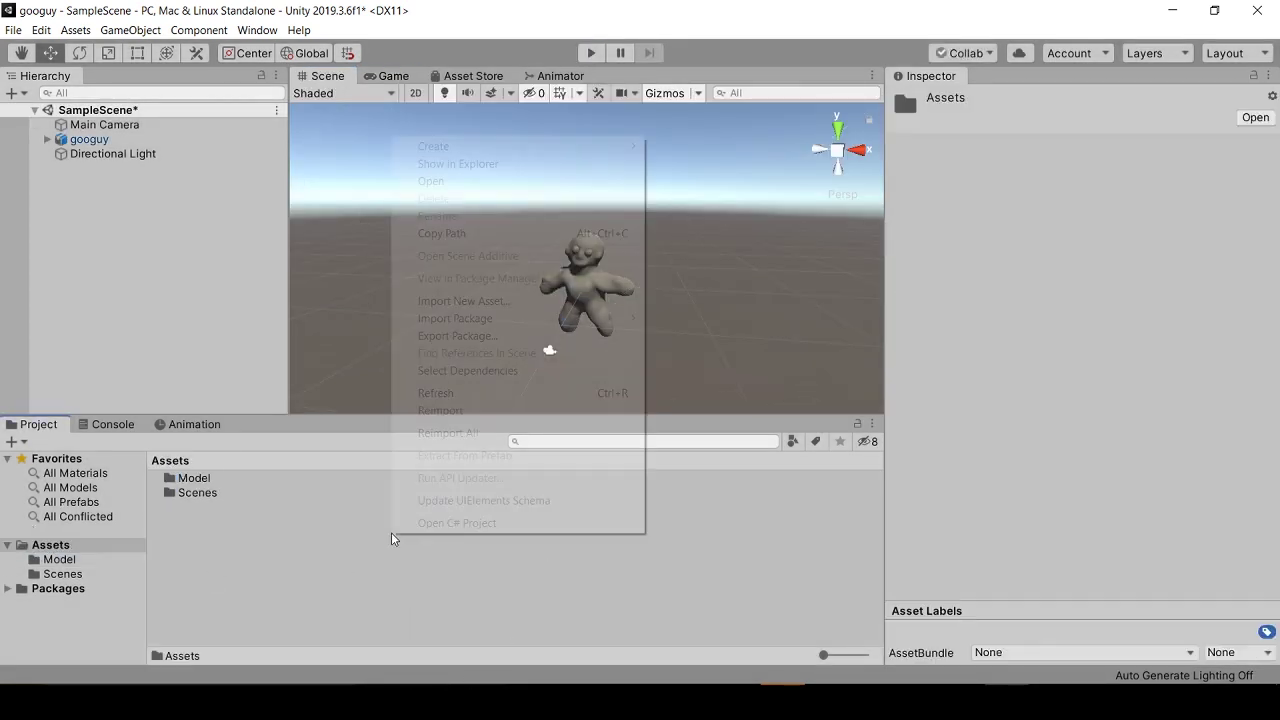
mouse_move(438, 150)
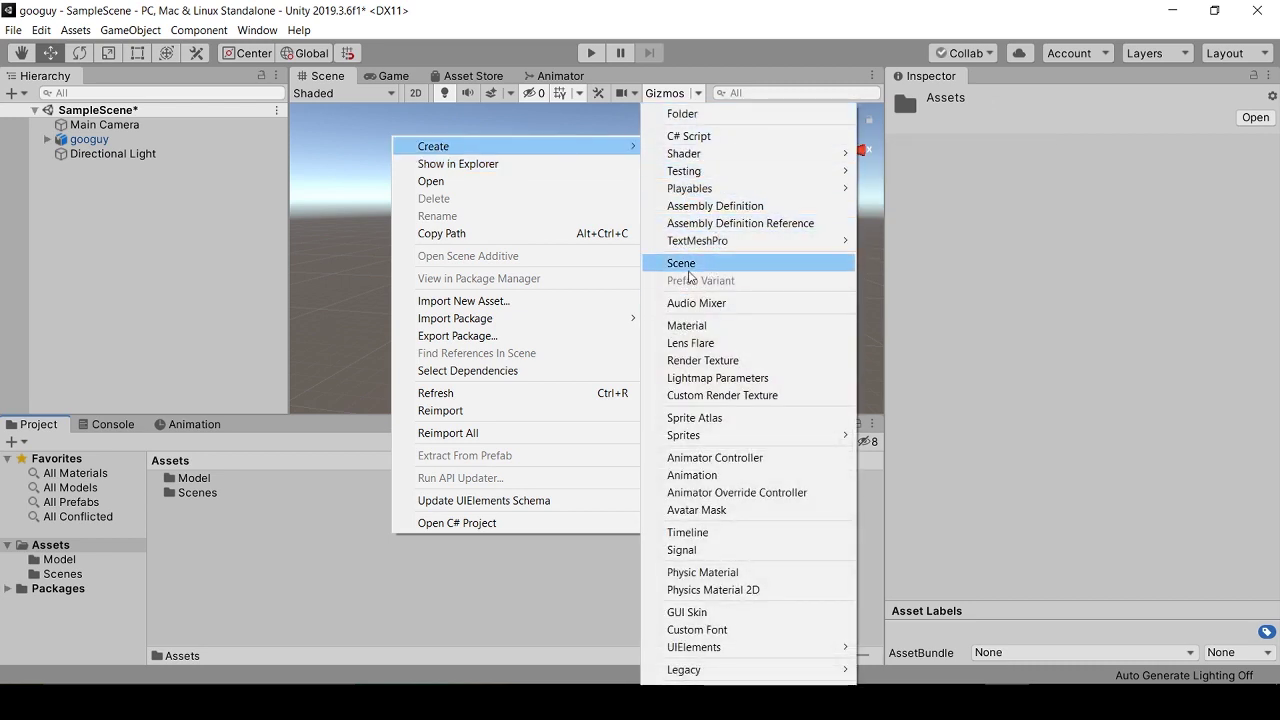
click(688, 325)
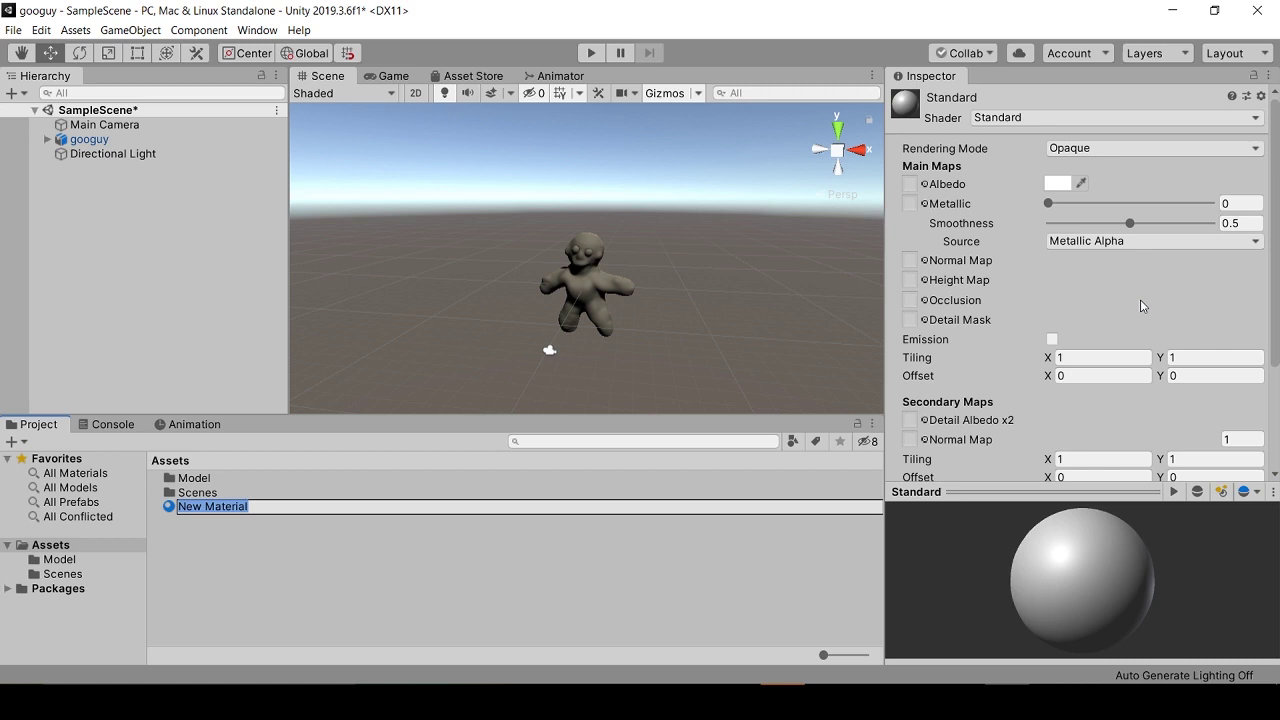
text(red)
key(Return)
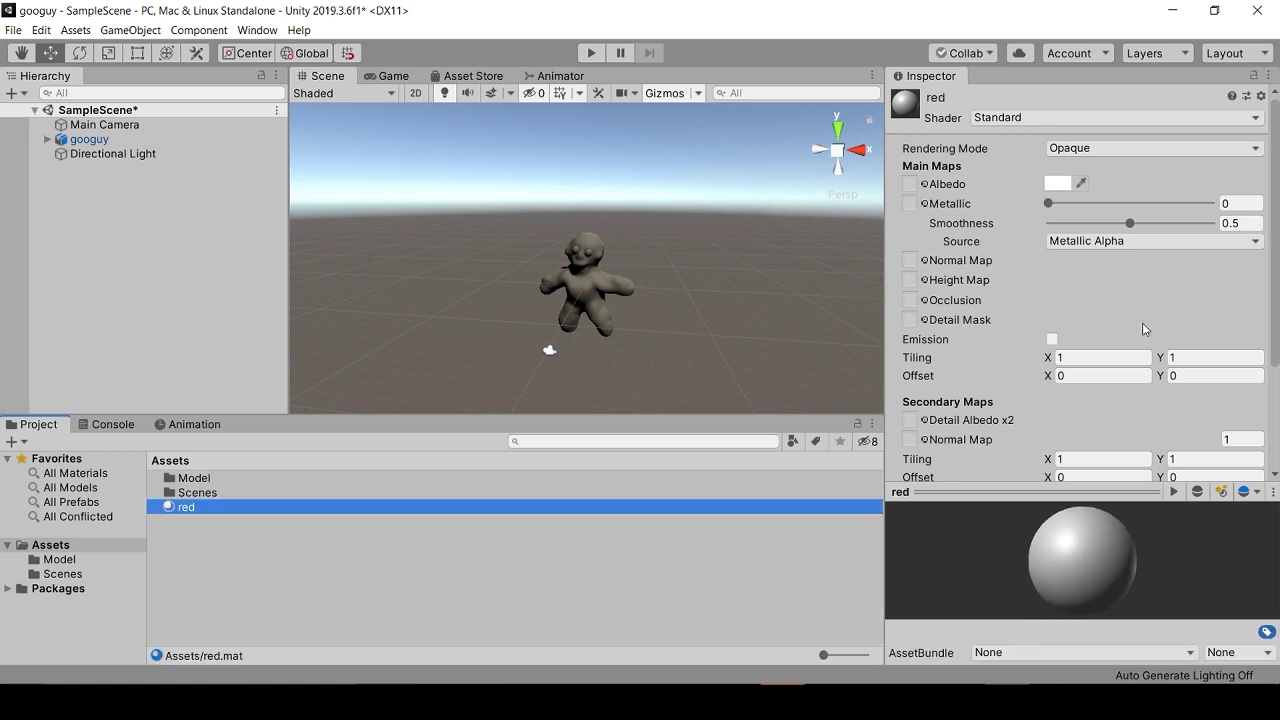
Set the red material's Albedo colour to a bright red
click(1058, 184)
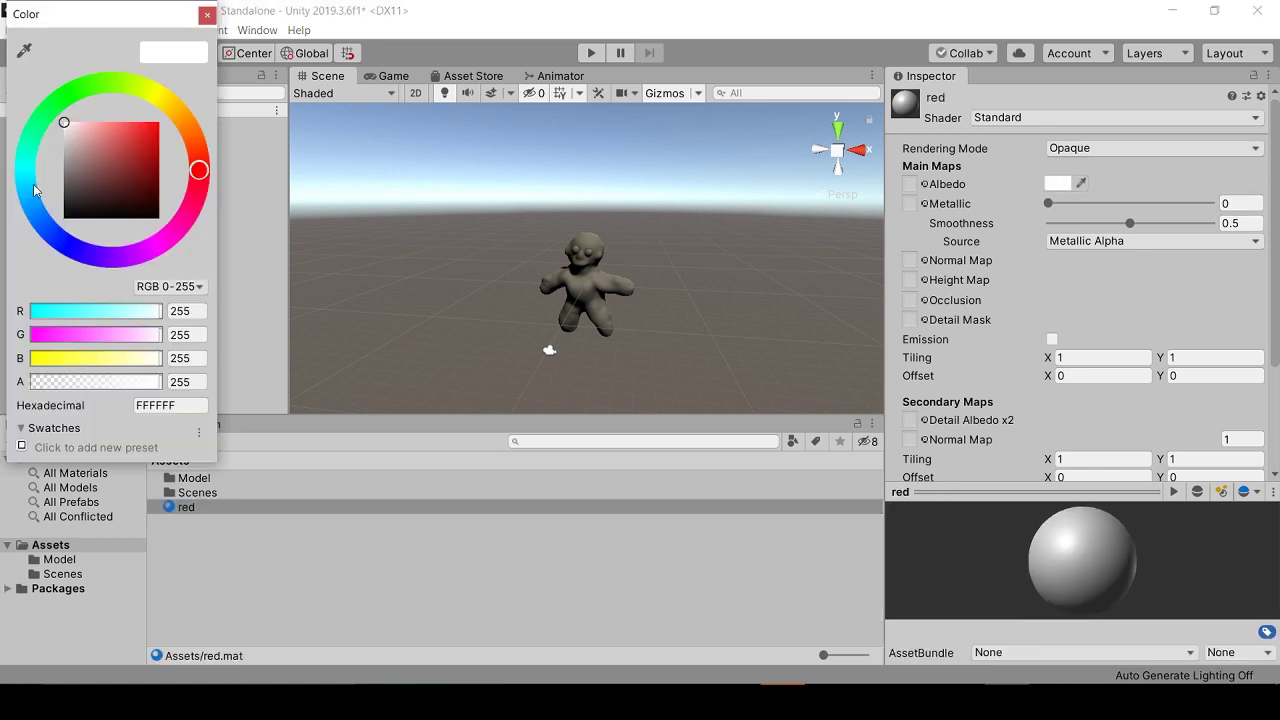
click(152, 130)
drag(165, 129, 162, 118)
drag(135, 175, 150, 136)
click(257, 586)
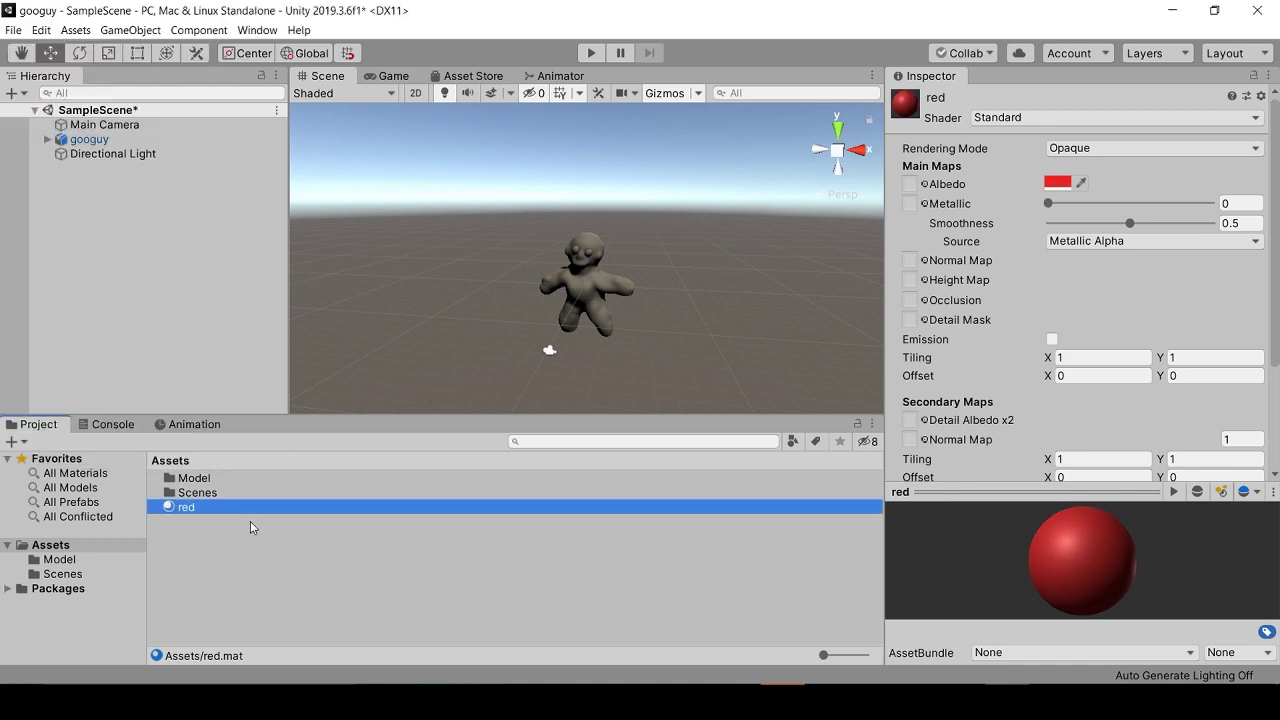
Apply the red material to googuy in the scene and briefly run the game to check it
drag(252, 509, 574, 279)
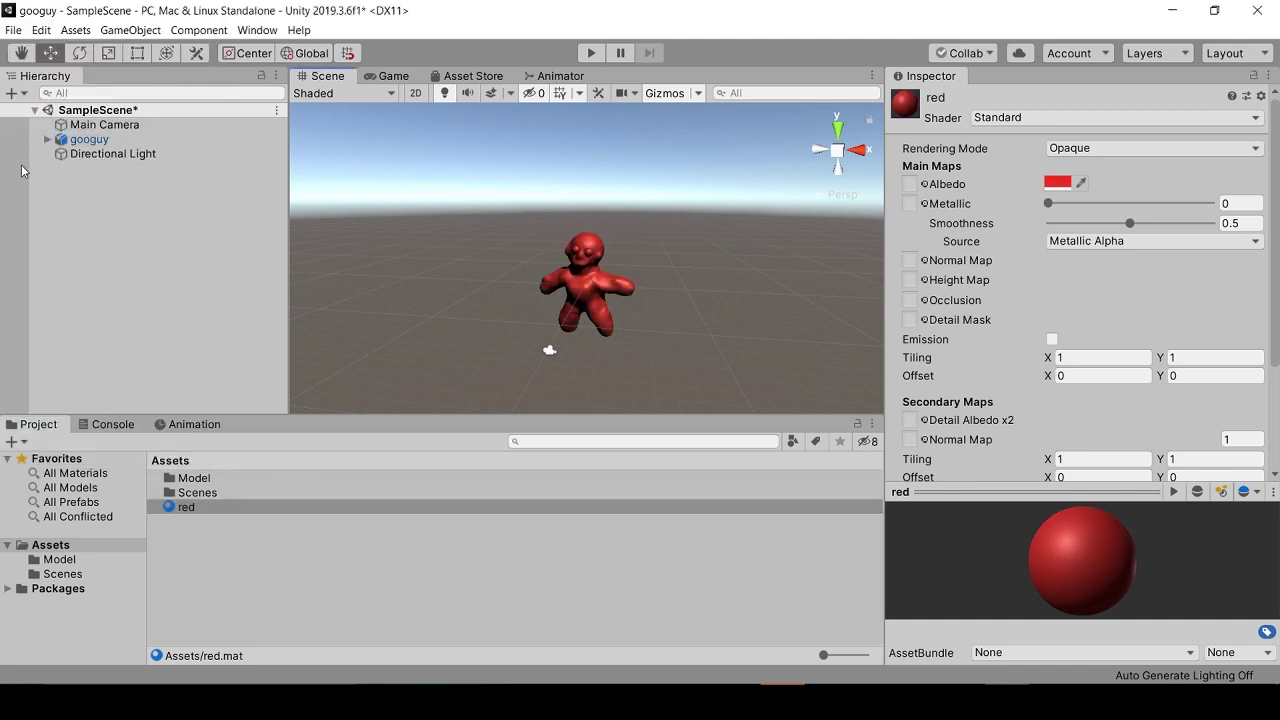
click(590, 54)
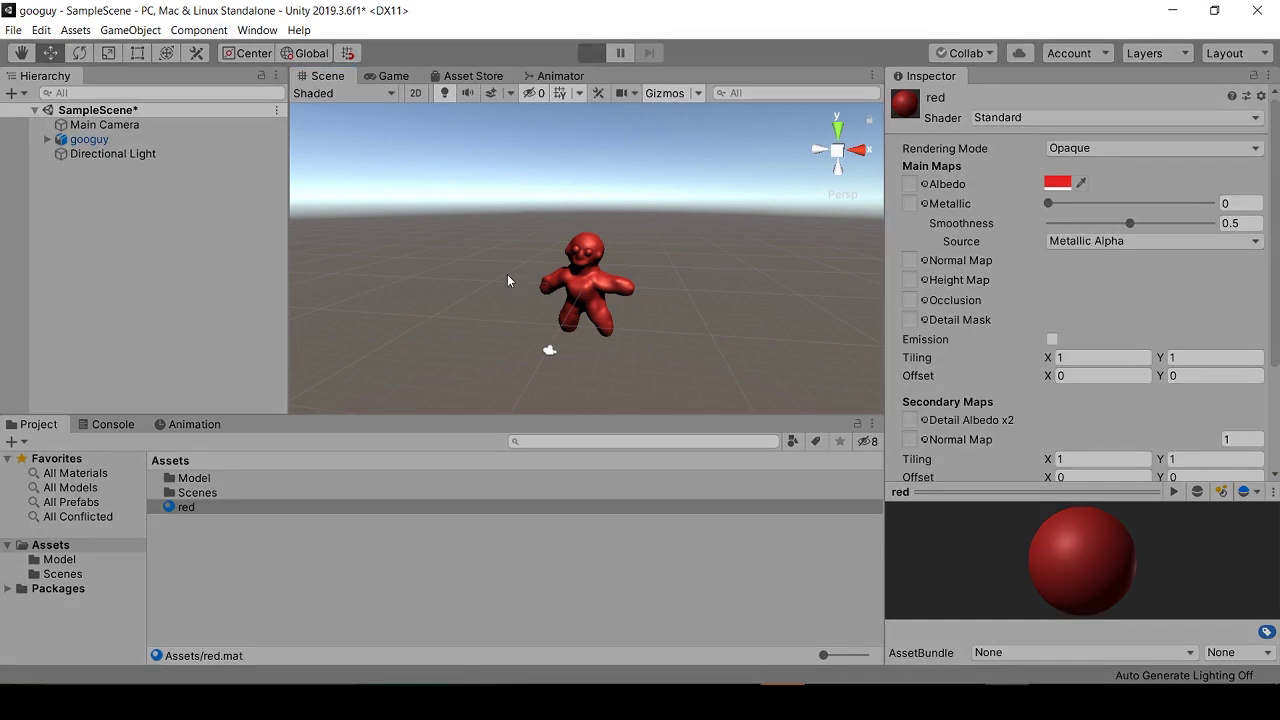
click(590, 54)
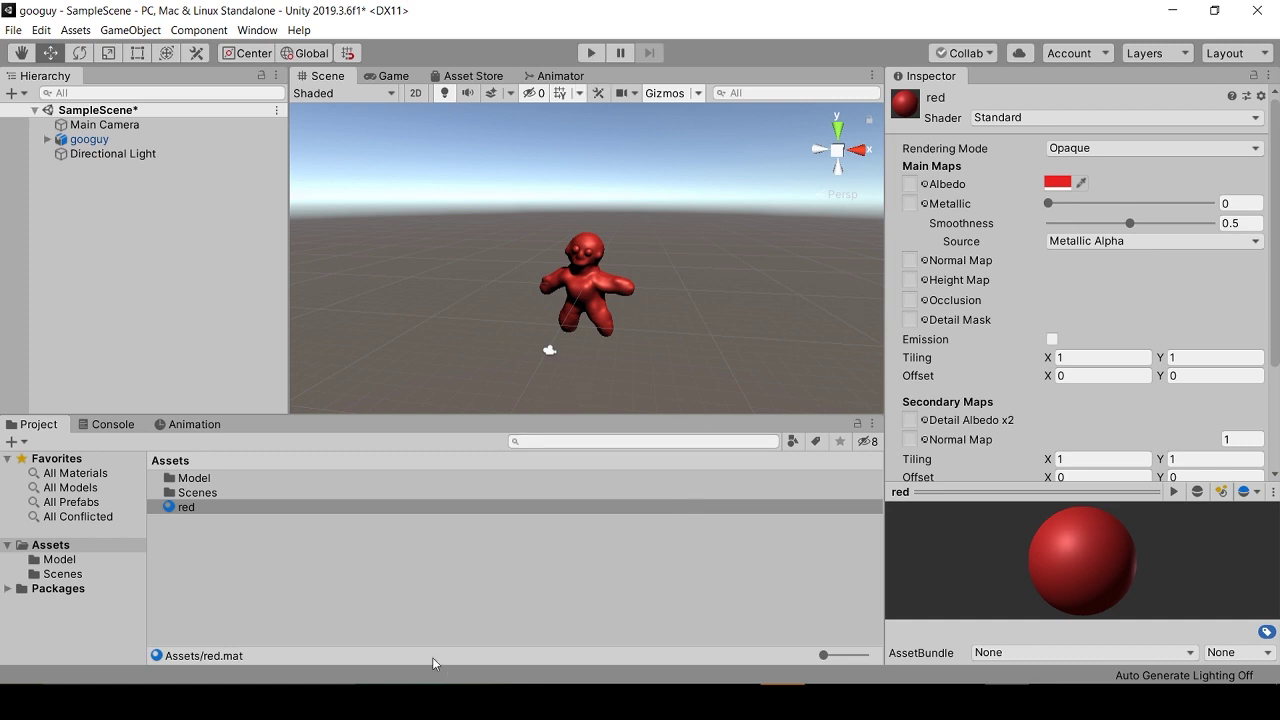
Enable Loop Time for the Idle clip in the googuy@Idle import settings and apply the change
click(183, 481)
double_click(191, 485)
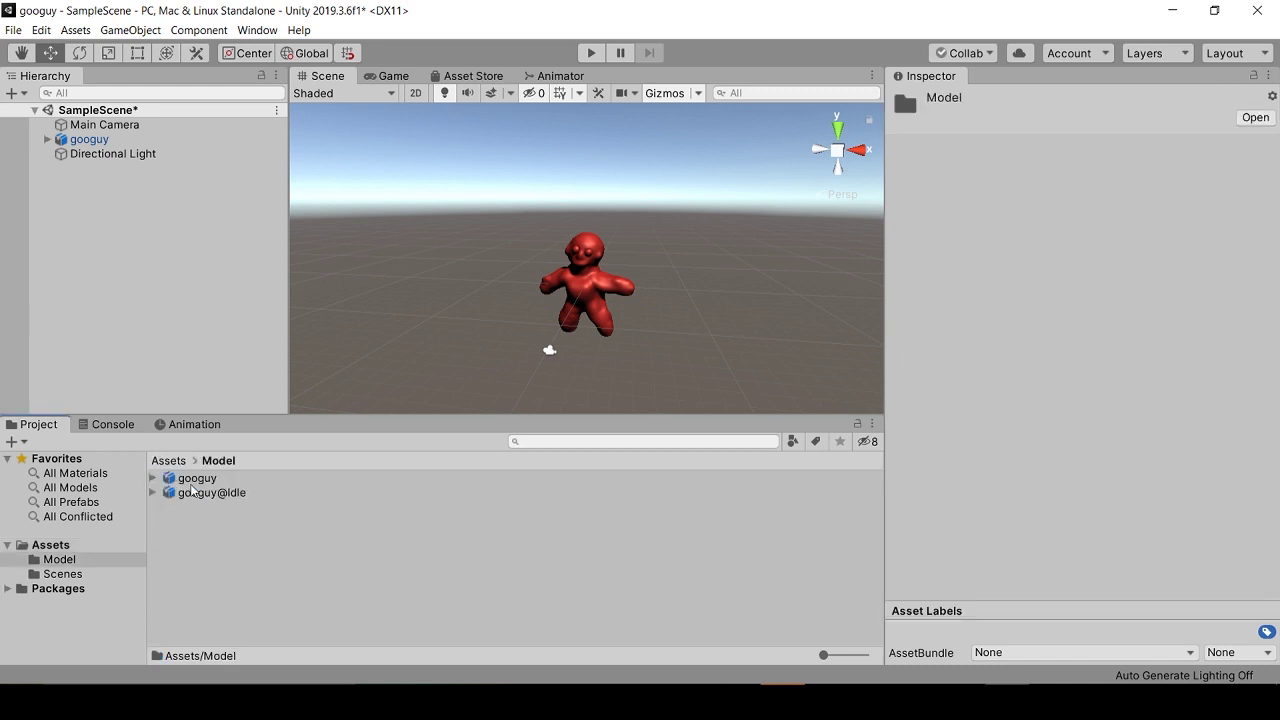
click(209, 497)
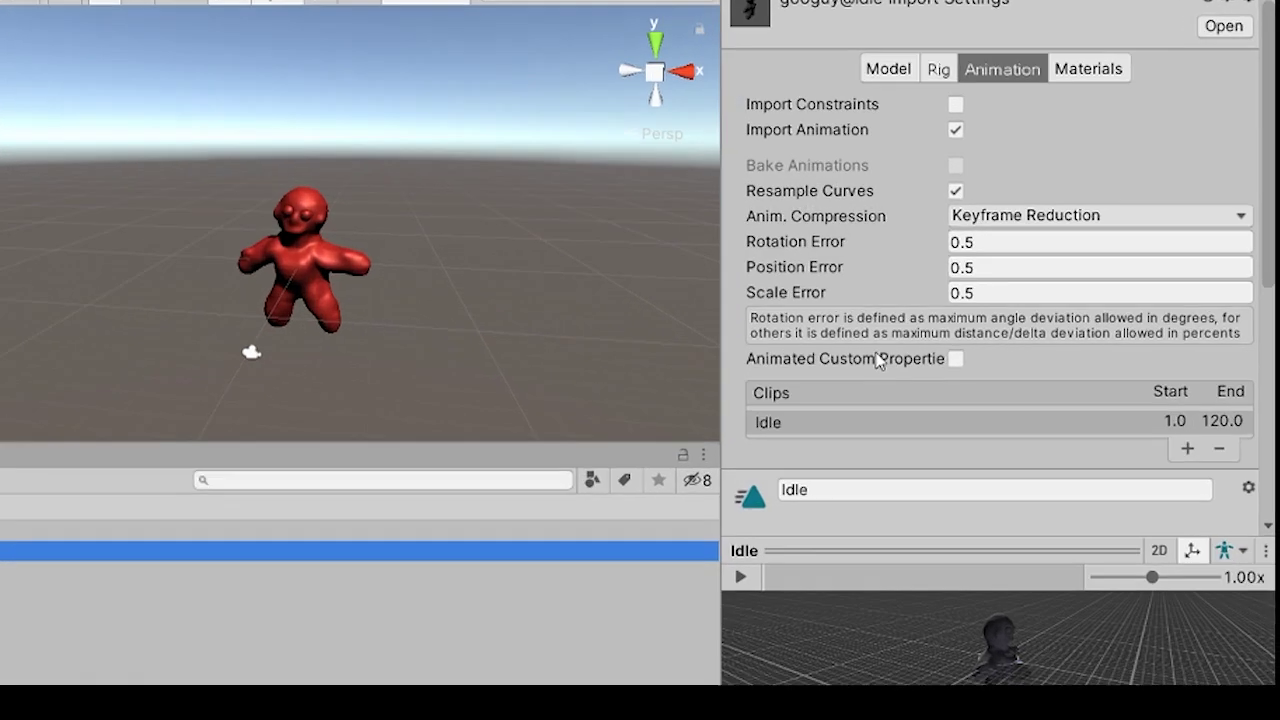
scroll(1000, 340, down, 5)
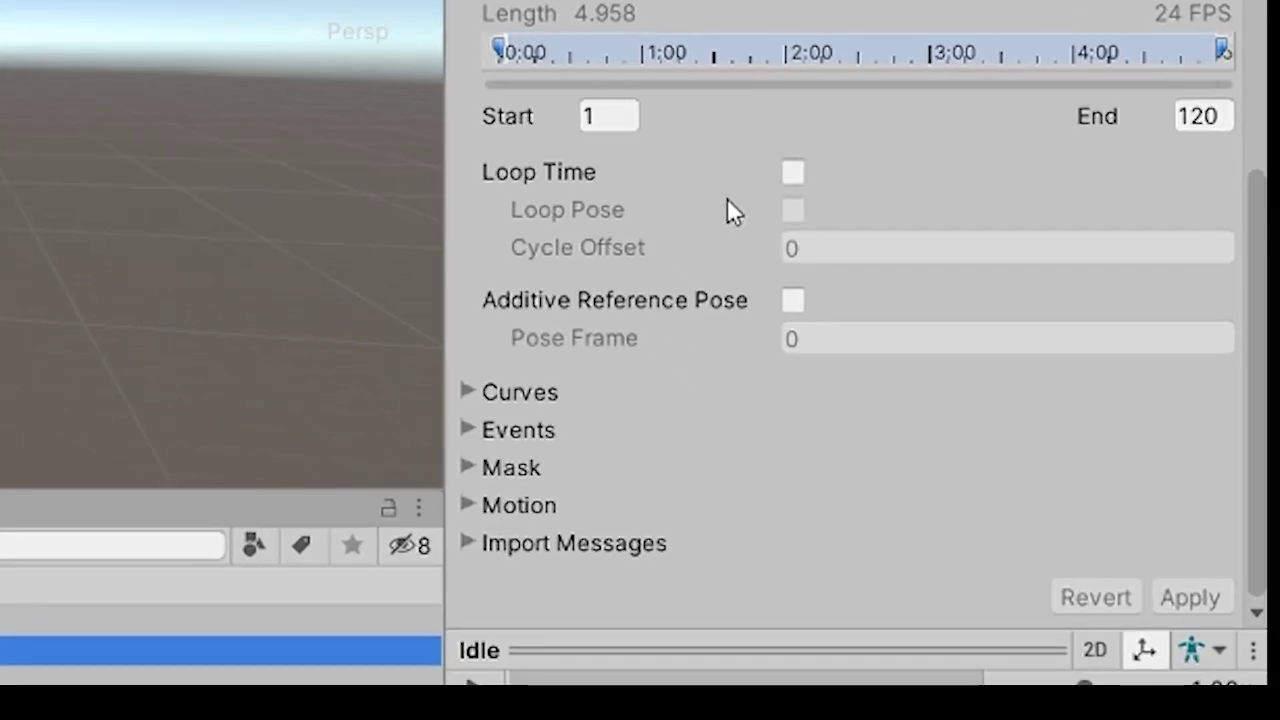
click(792, 173)
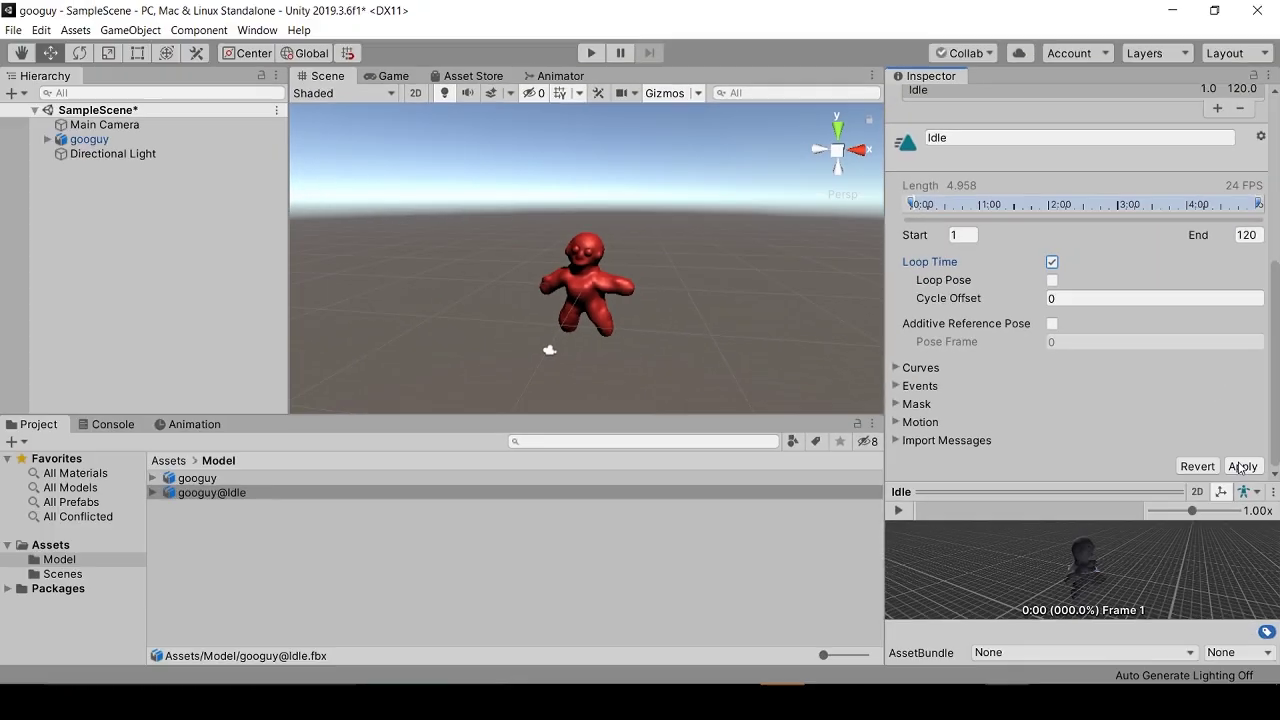
click(1178, 597)
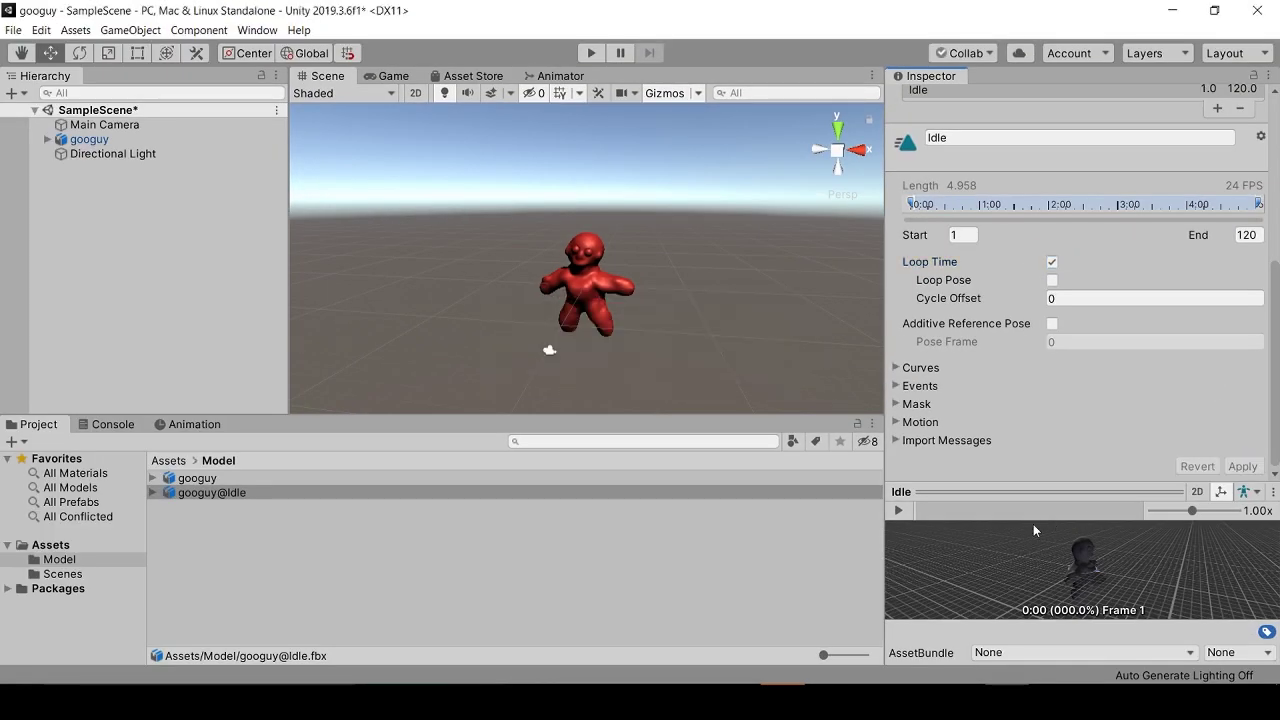
Play the Idle clip in an enlarged, zoomed-in preview to examine the looping animation
click(898, 510)
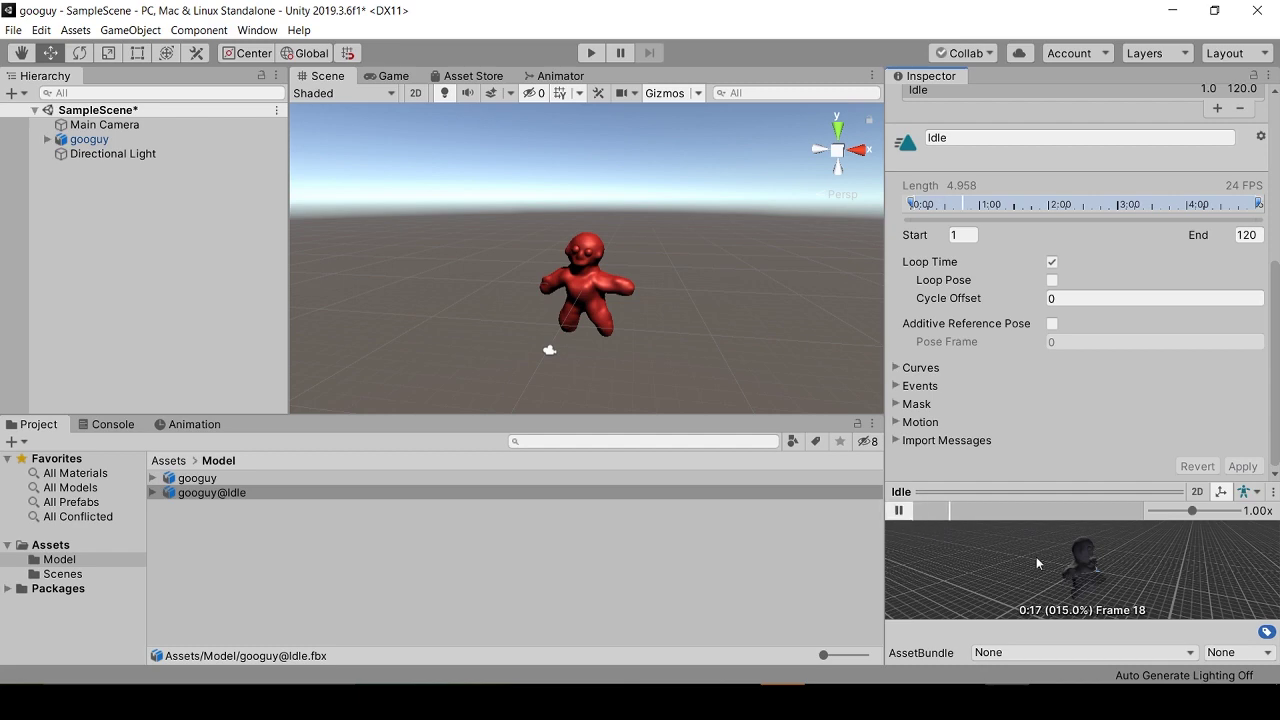
scroll(1092, 590, up, 5)
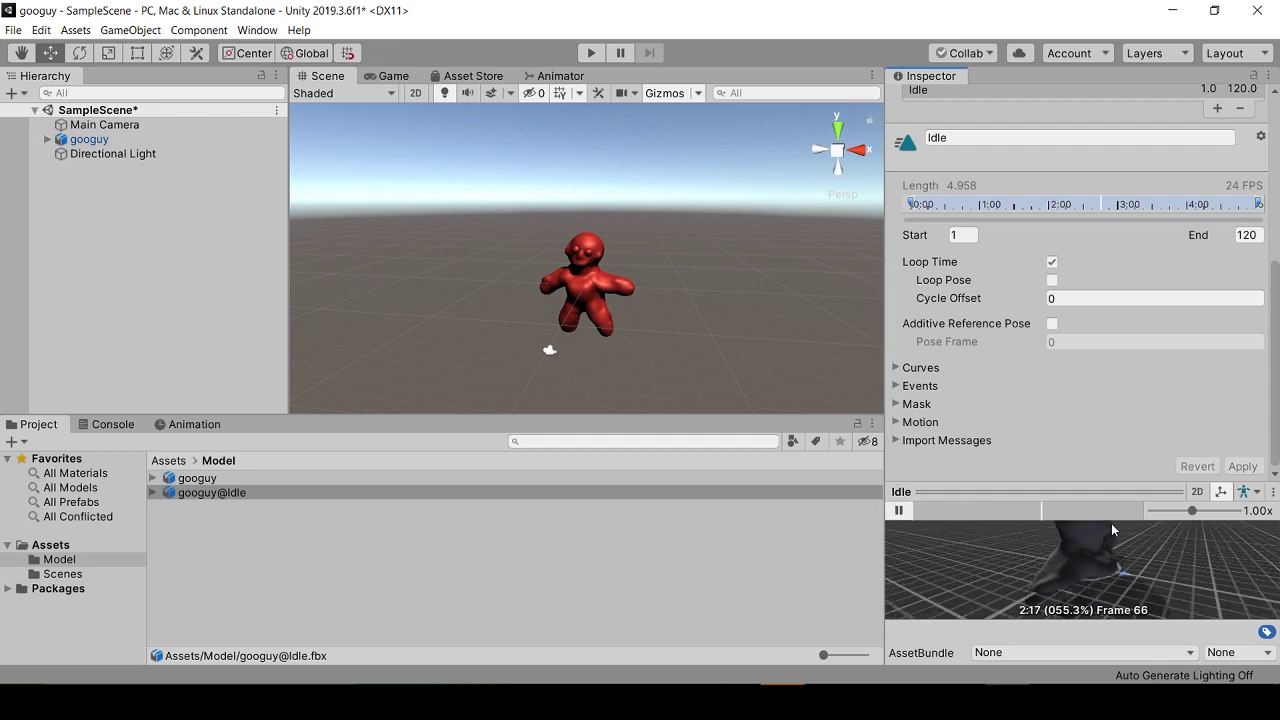
drag(1124, 491, 1124, 298)
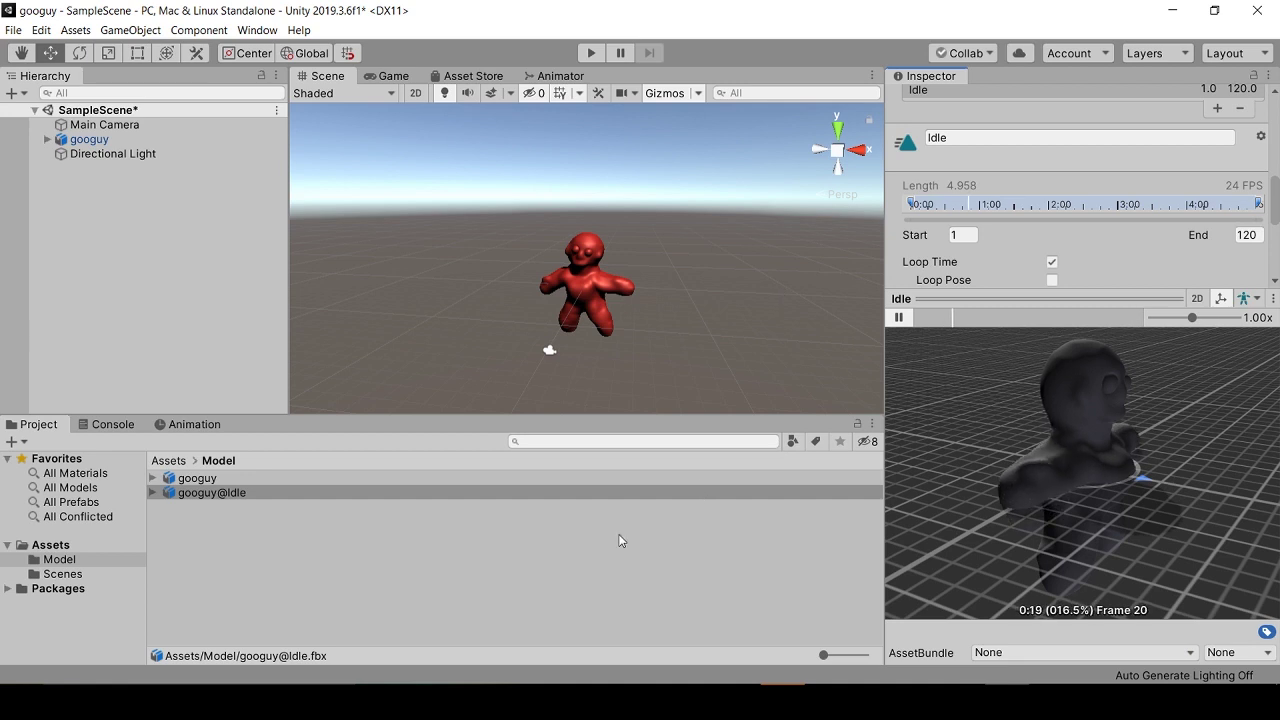
Create an Animator Controller named GooguyAC in the Assets folder
click(268, 556)
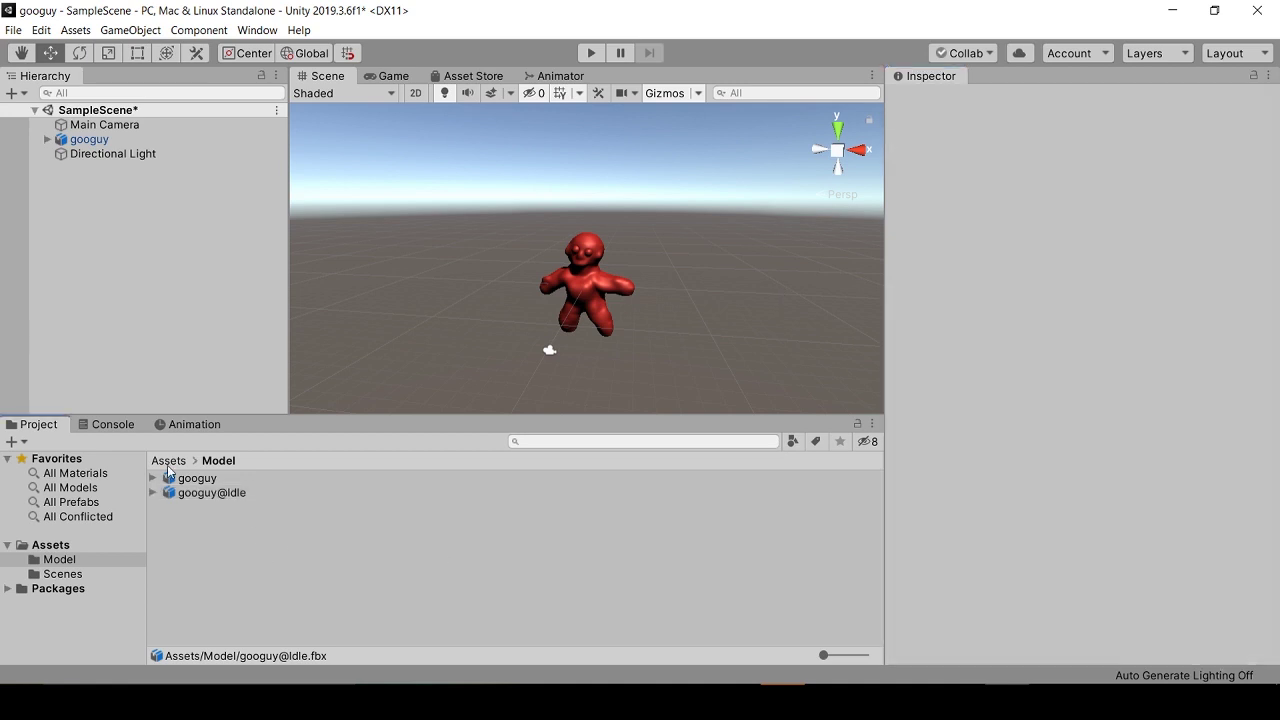
click(168, 460)
right_click(305, 622)
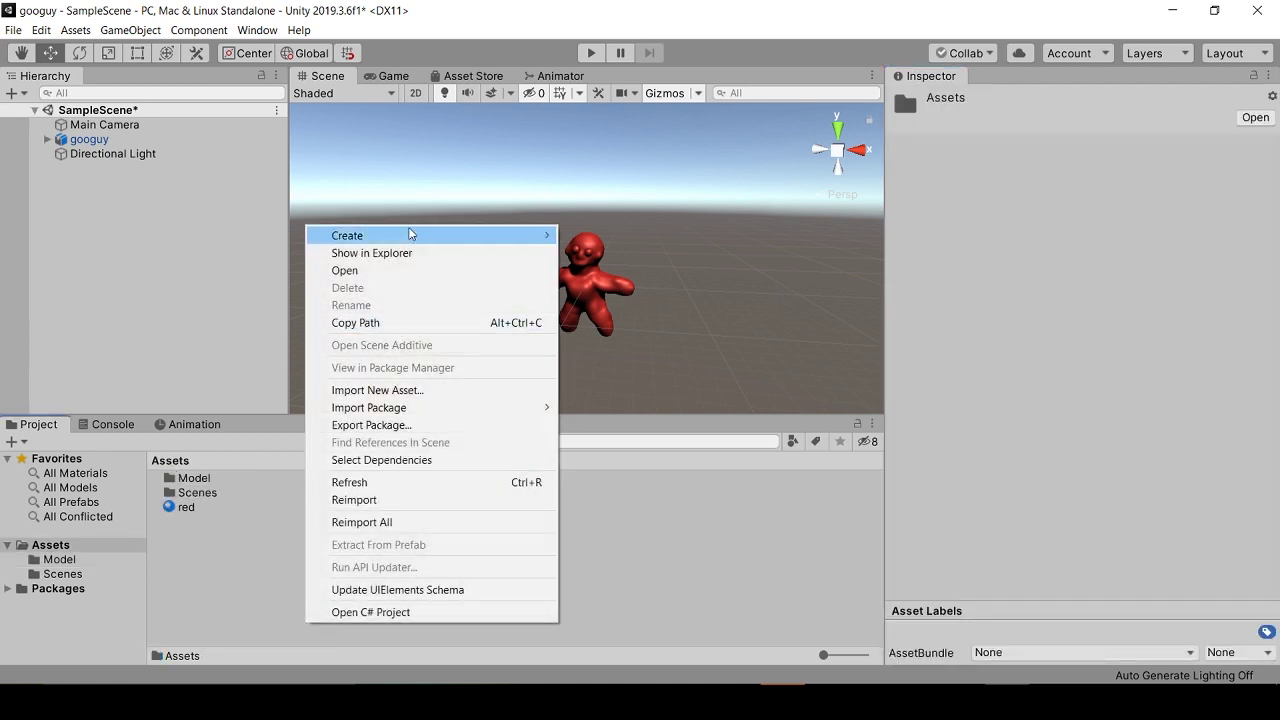
mouse_move(399, 240)
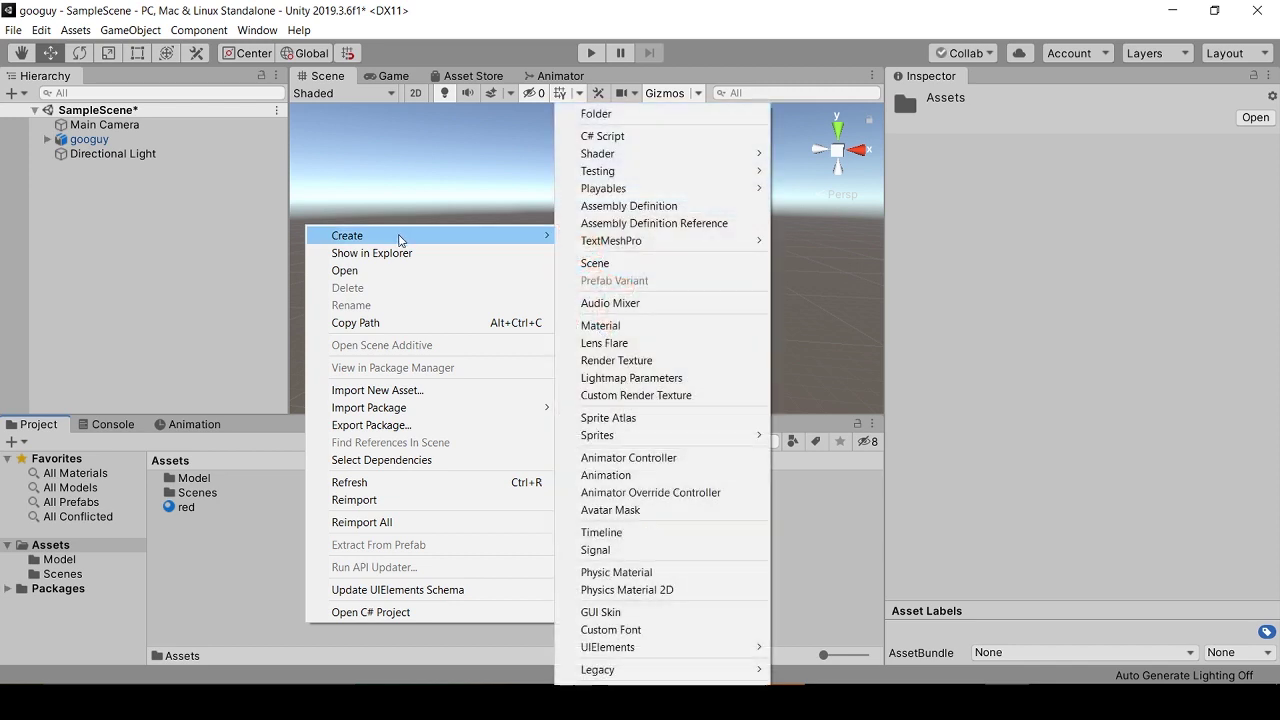
click(651, 457)
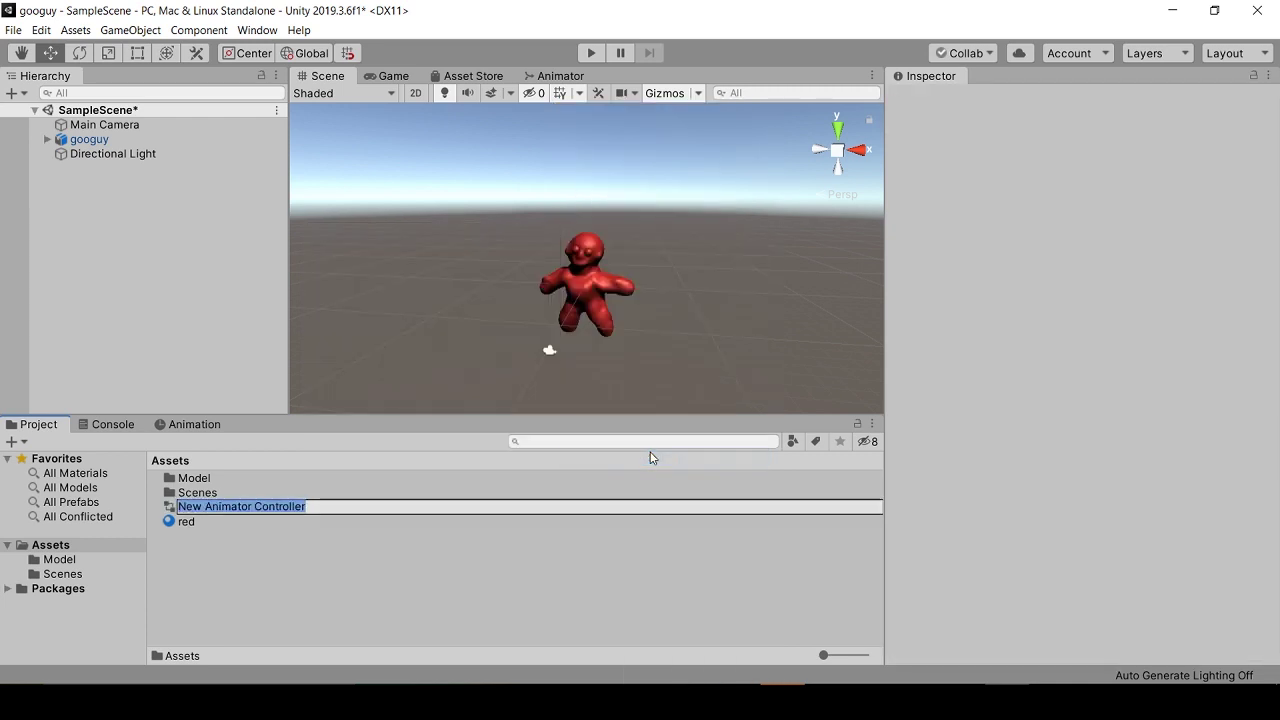
text(Googuy)
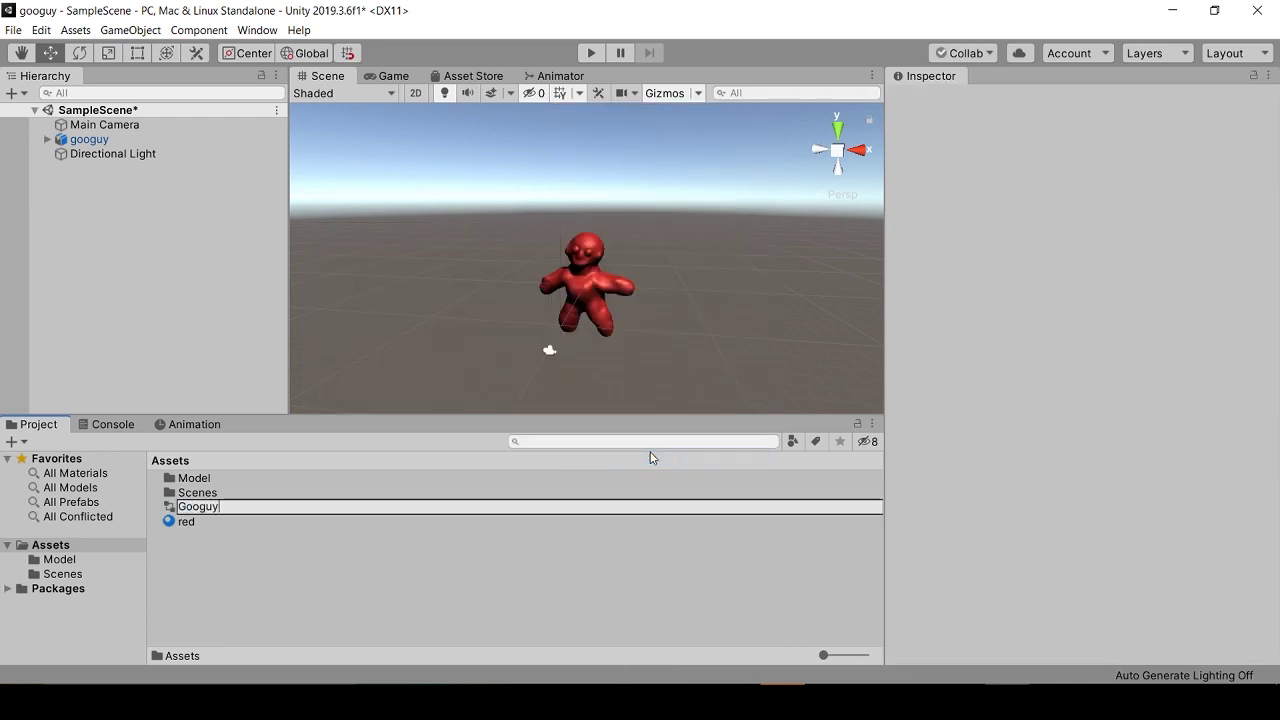
text(AC)
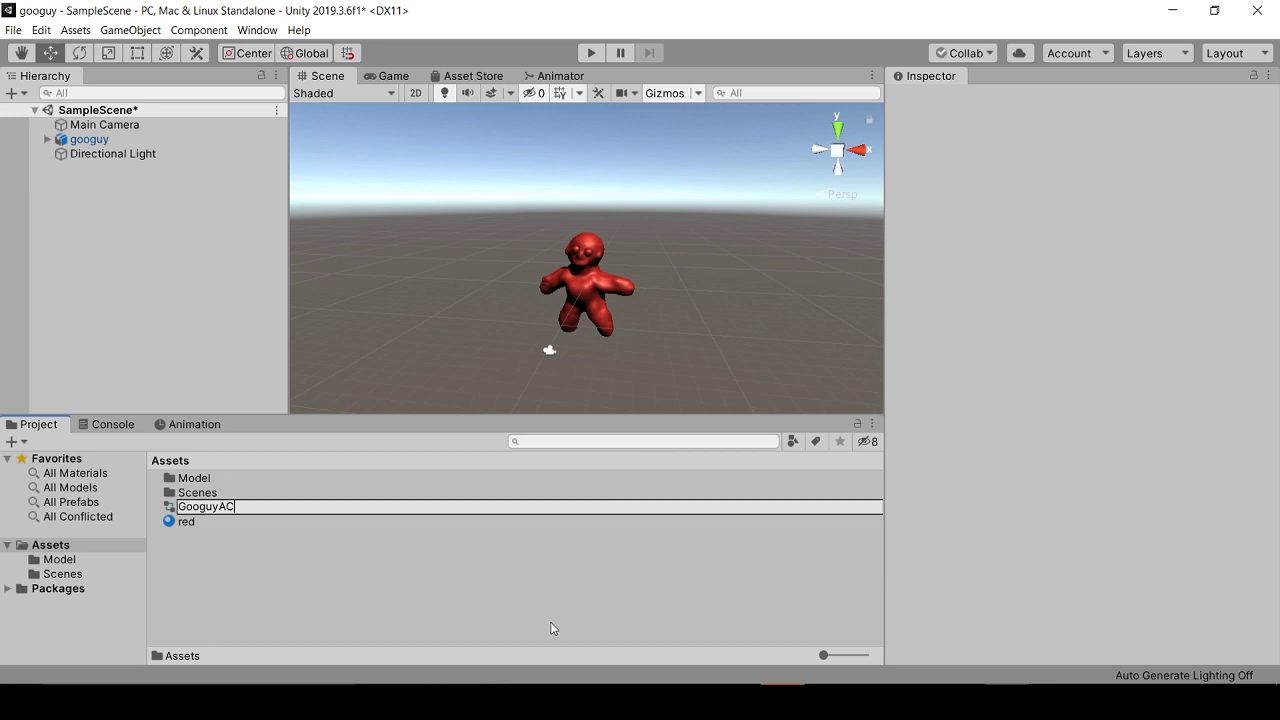
key(Return)
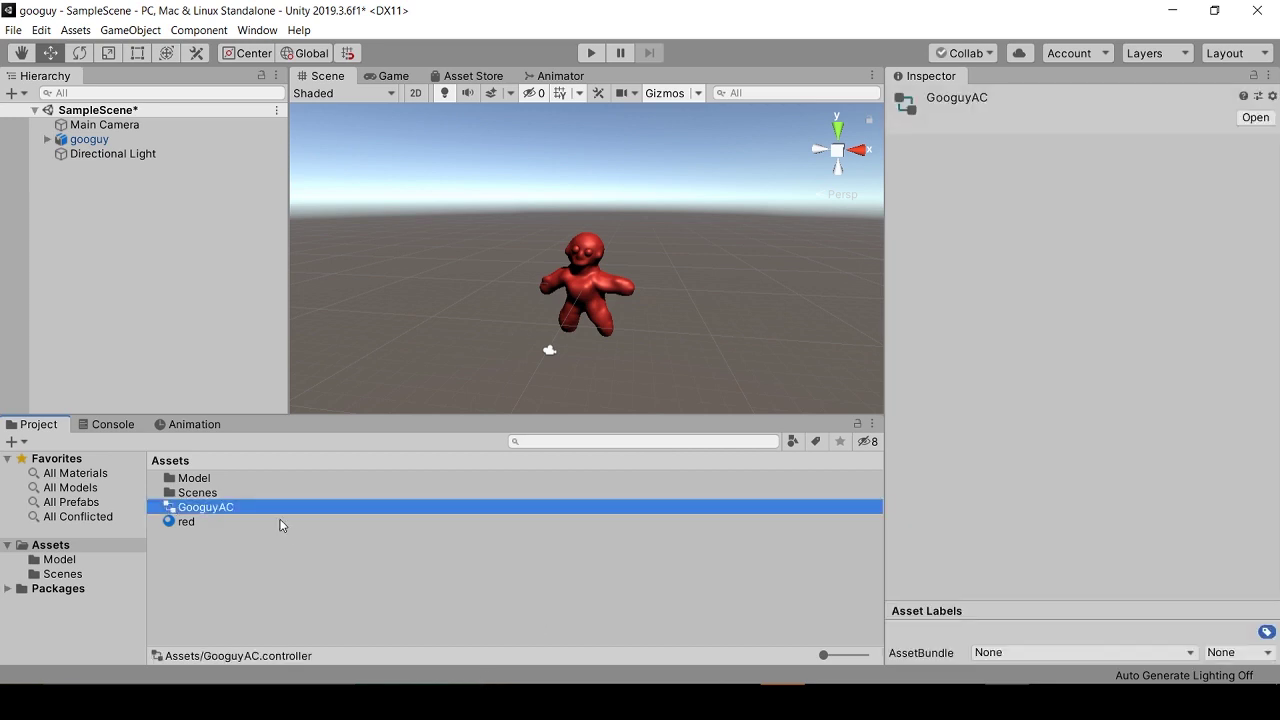
Open the GooguyAC controller and add the googuy@Idle animation from the Model folder as its default state
double_click(258, 509)
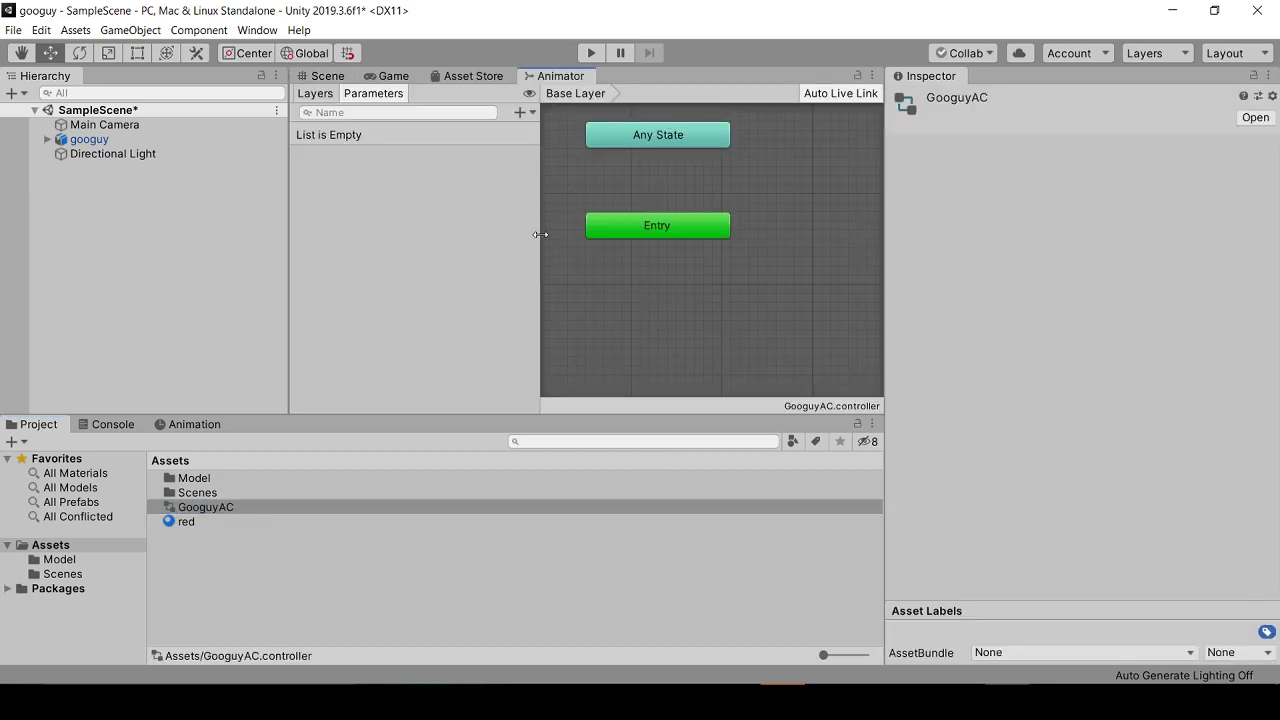
drag(540, 234, 355, 246)
double_click(183, 479)
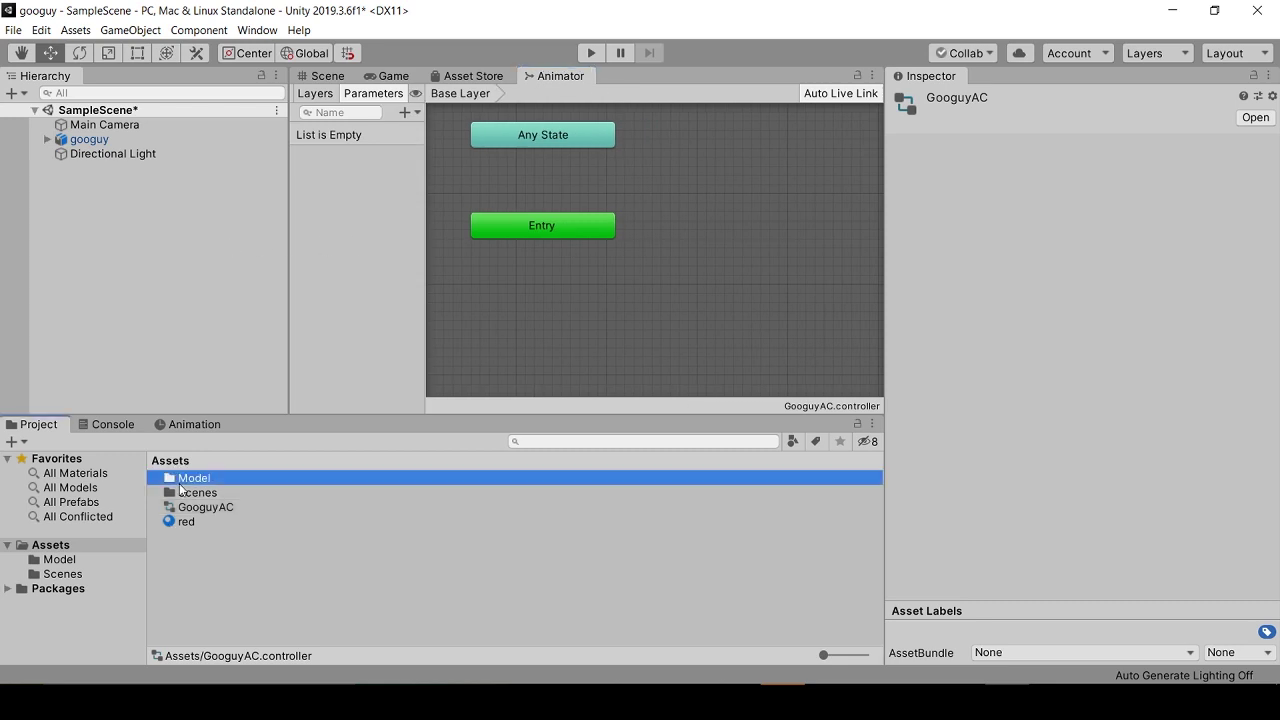
drag(196, 497, 633, 332)
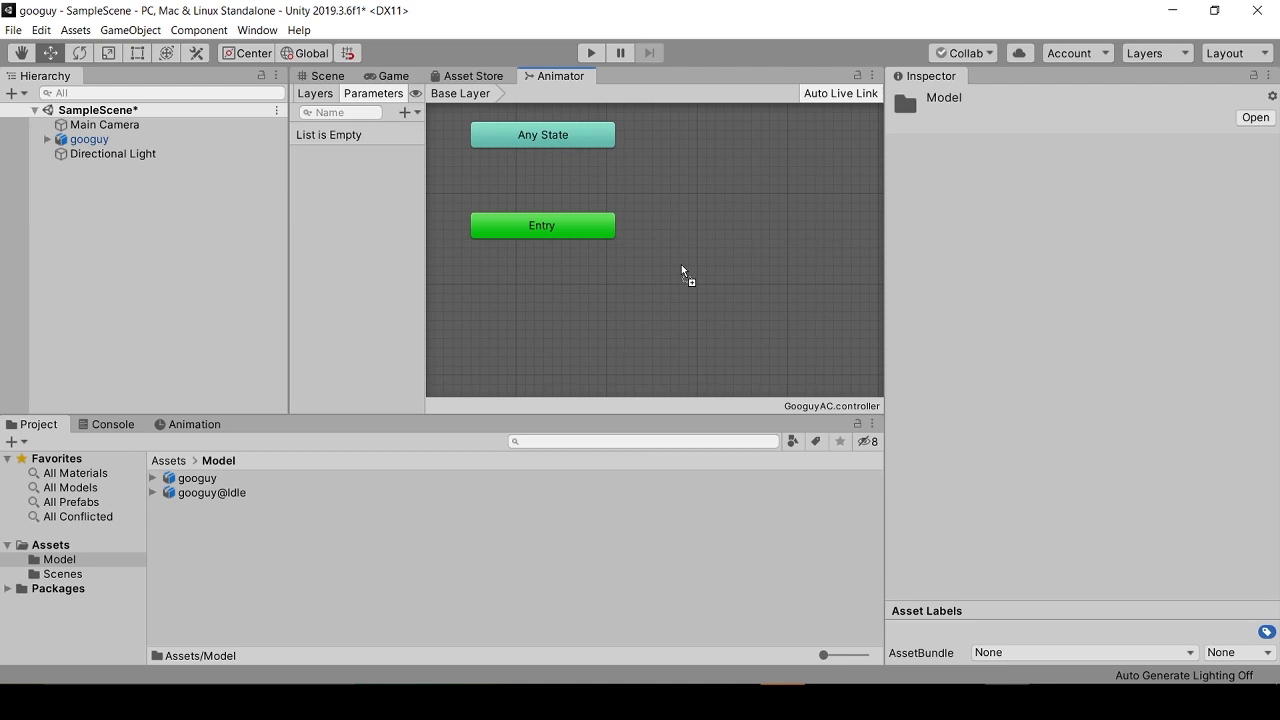
drag(681, 264, 681, 264)
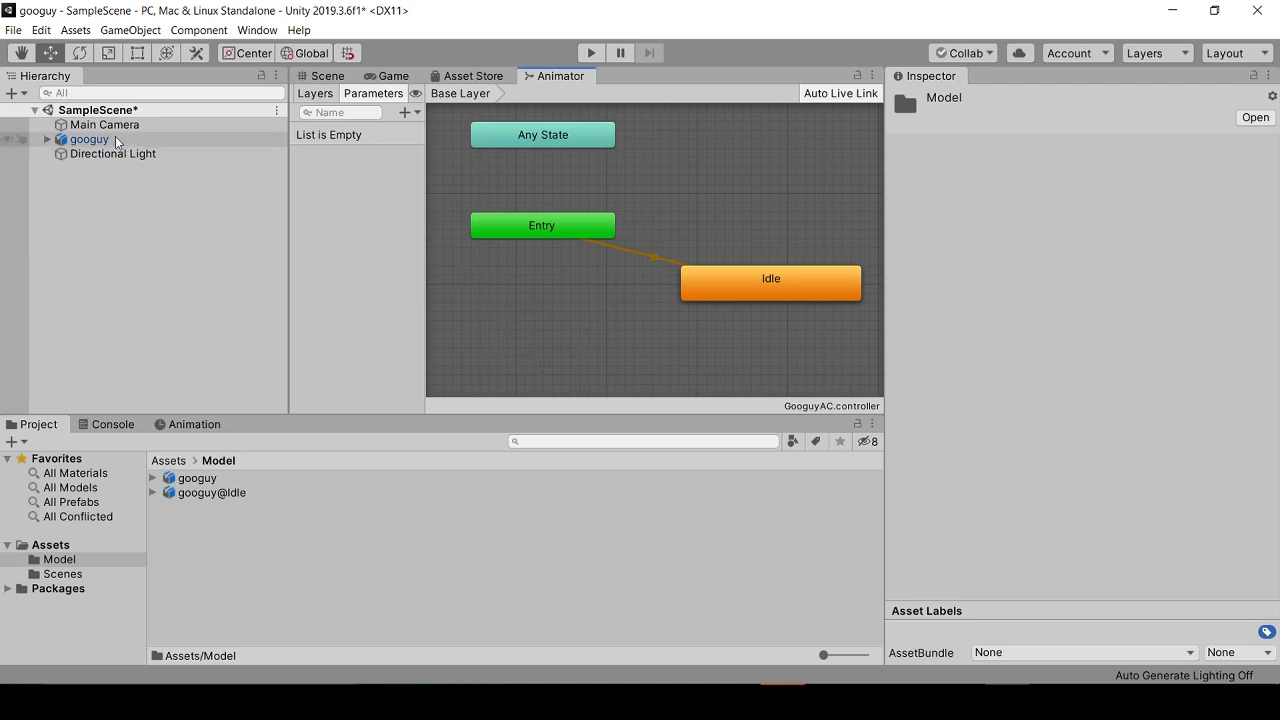
Add an Animator component to googuy in the scene
click(330, 76)
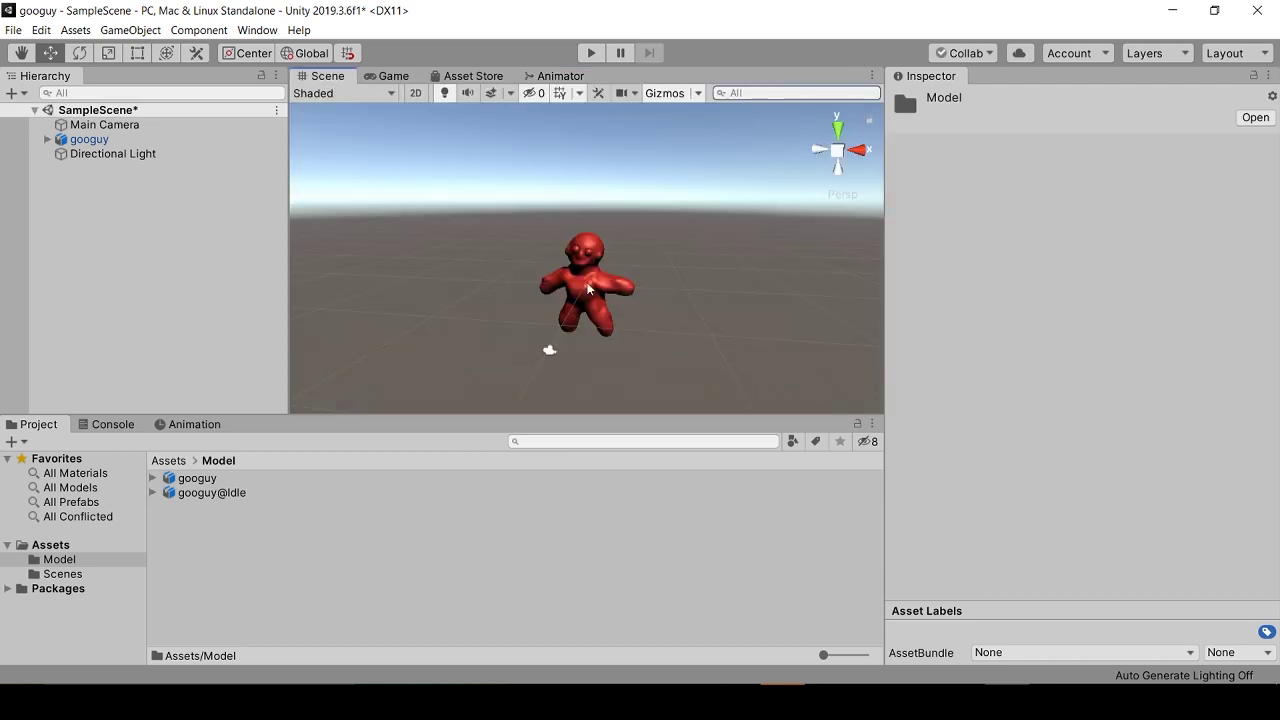
scroll(601, 321, up, 4)
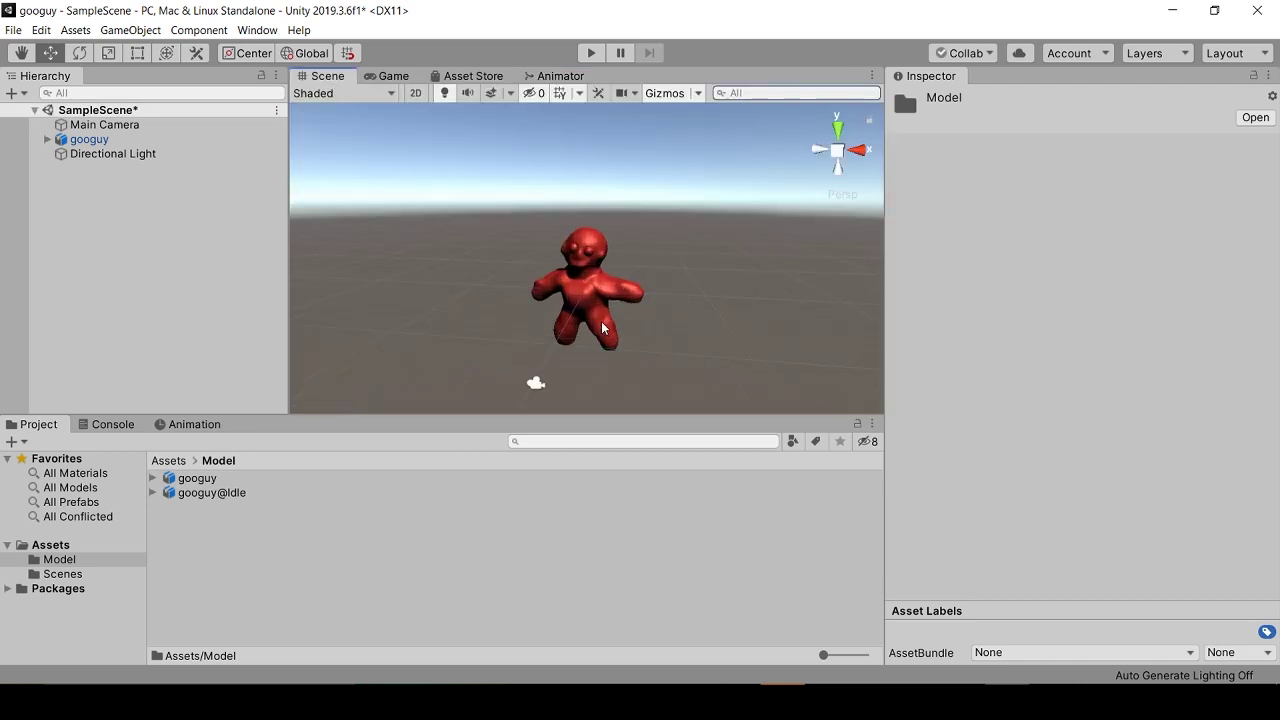
click(95, 140)
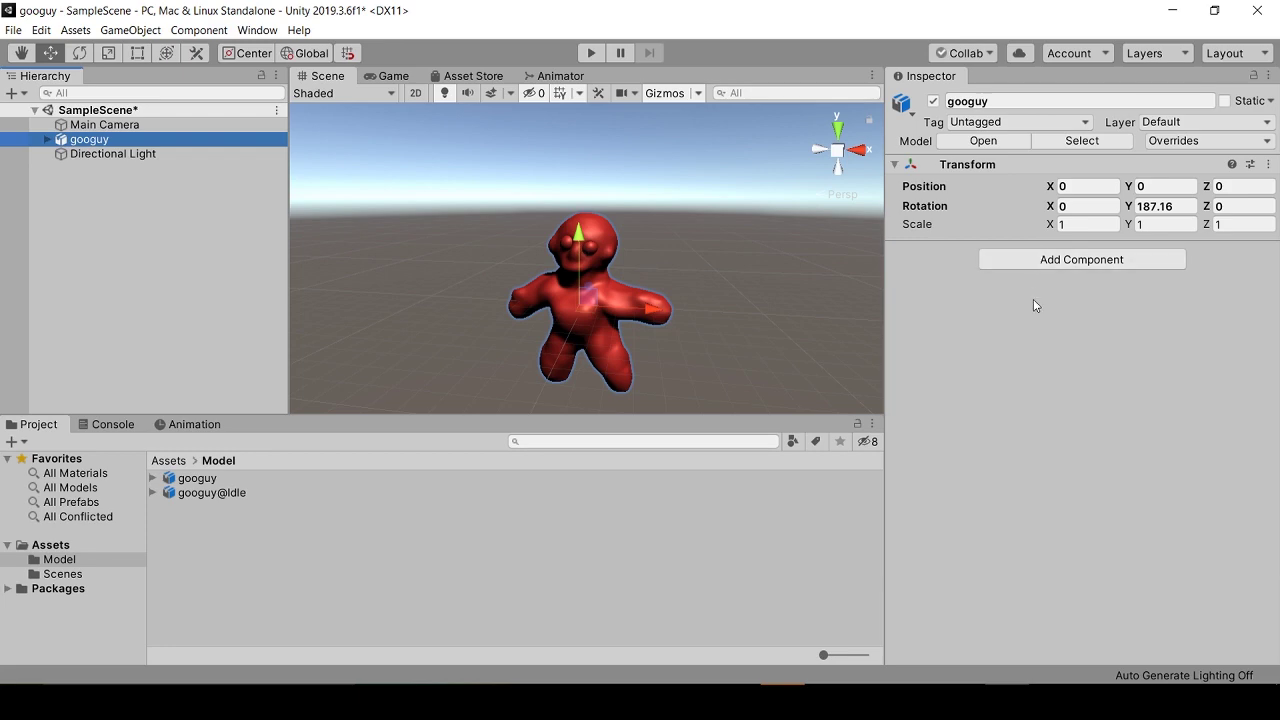
click(1037, 264)
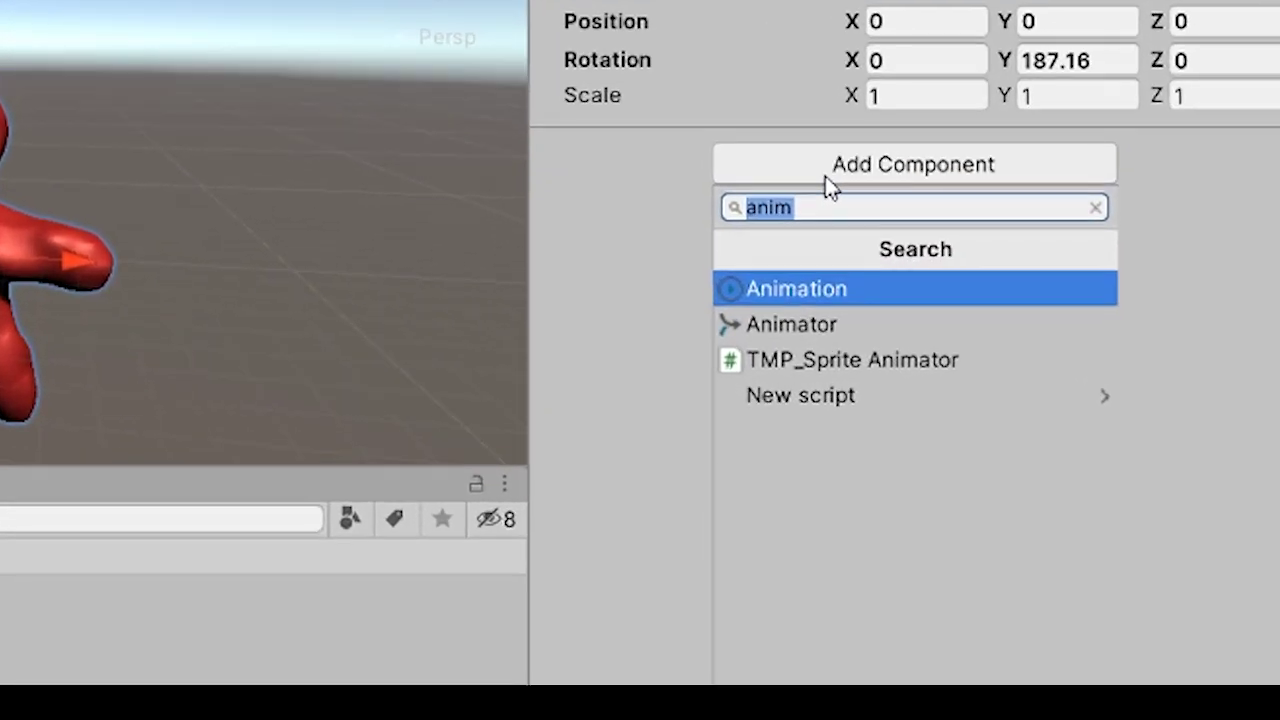
click(796, 321)
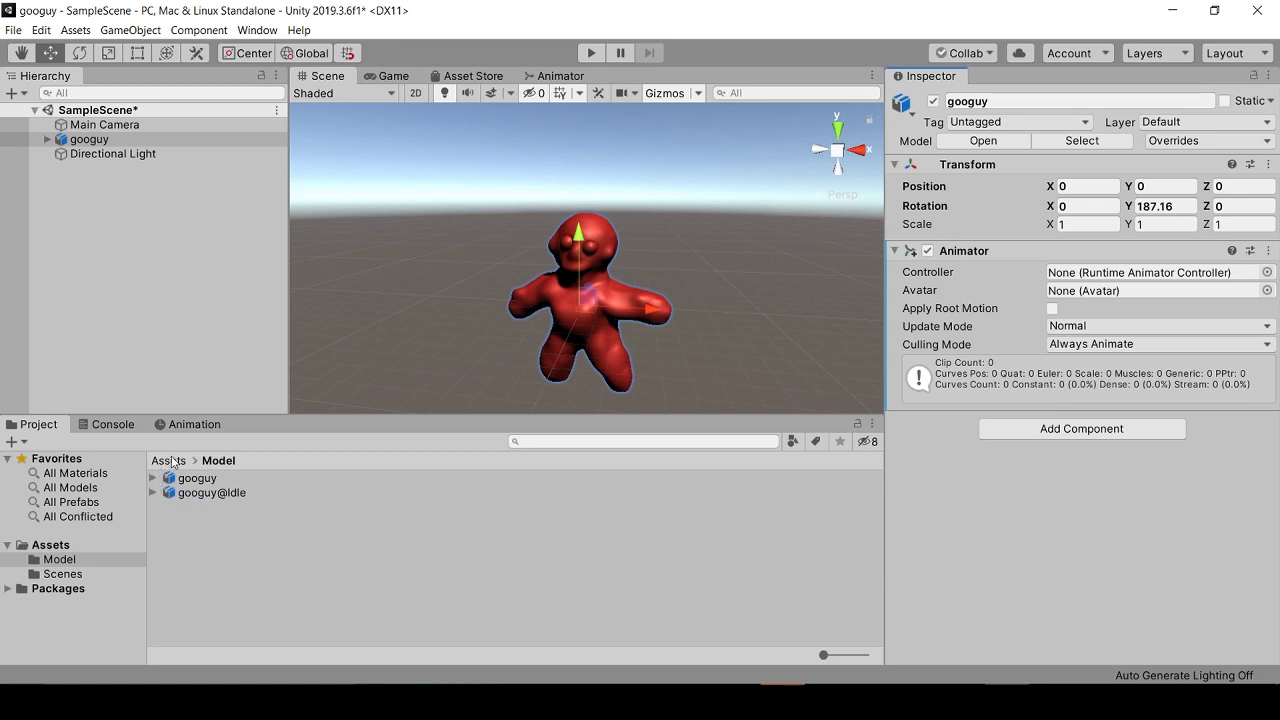
Assign GooguyAC as the controller of googuy's Animator and run the game to test the animation
click(172, 461)
drag(200, 507, 1128, 283)
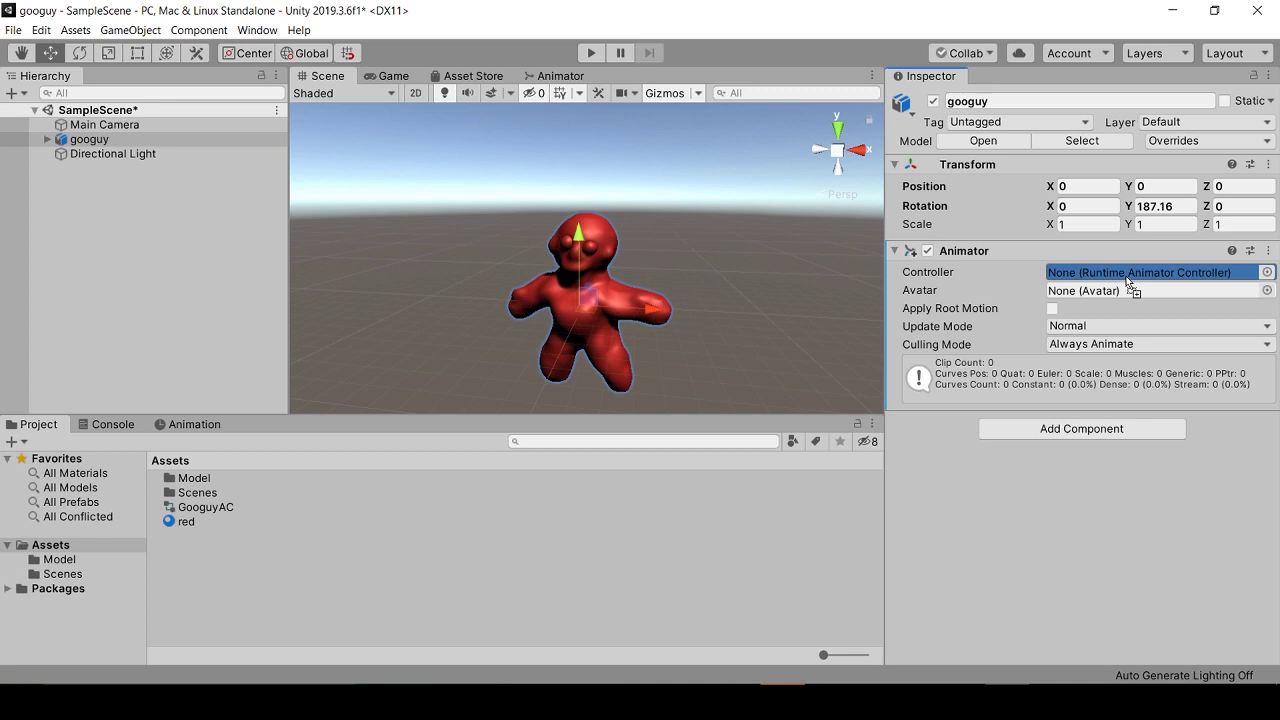
drag(1128, 283, 1126, 285)
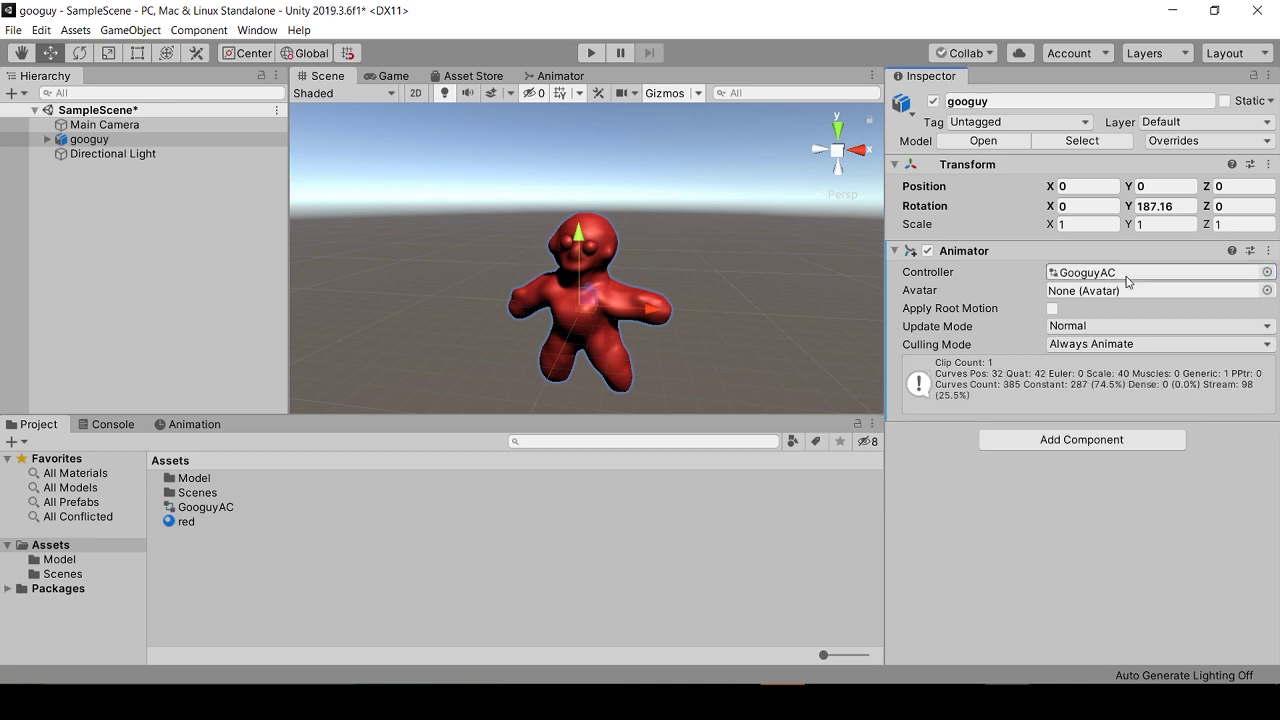
click(591, 53)
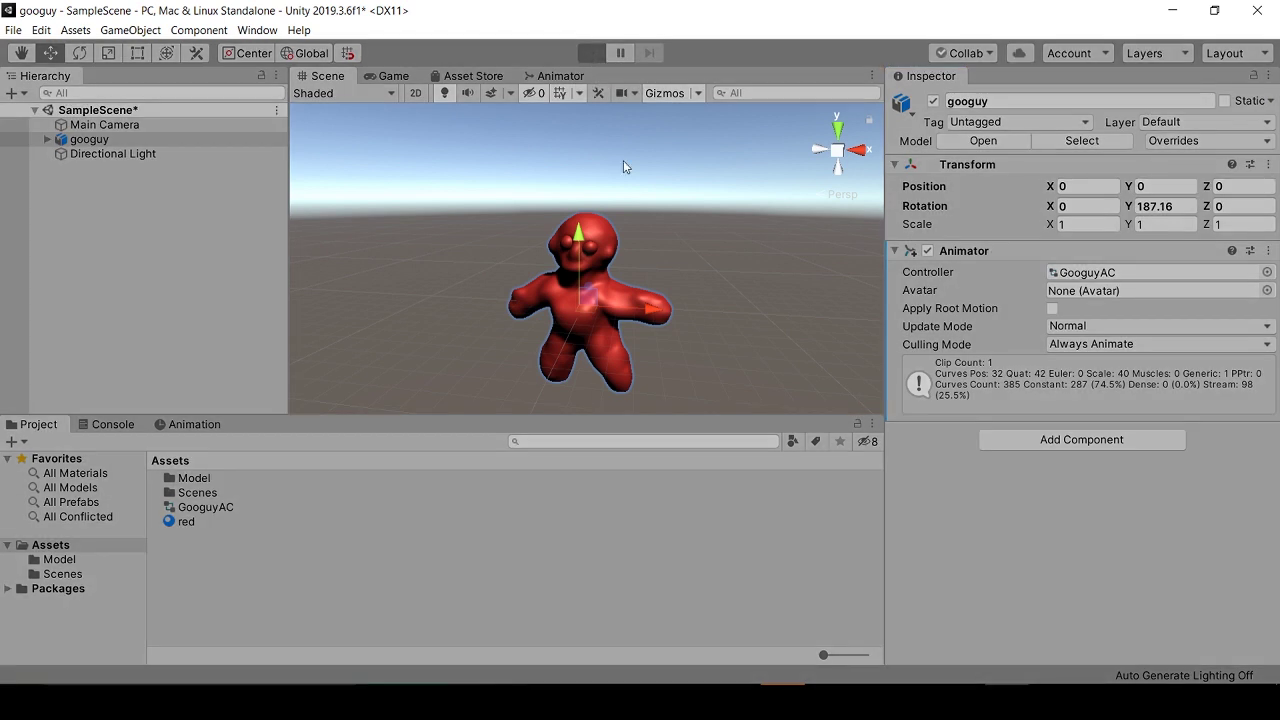